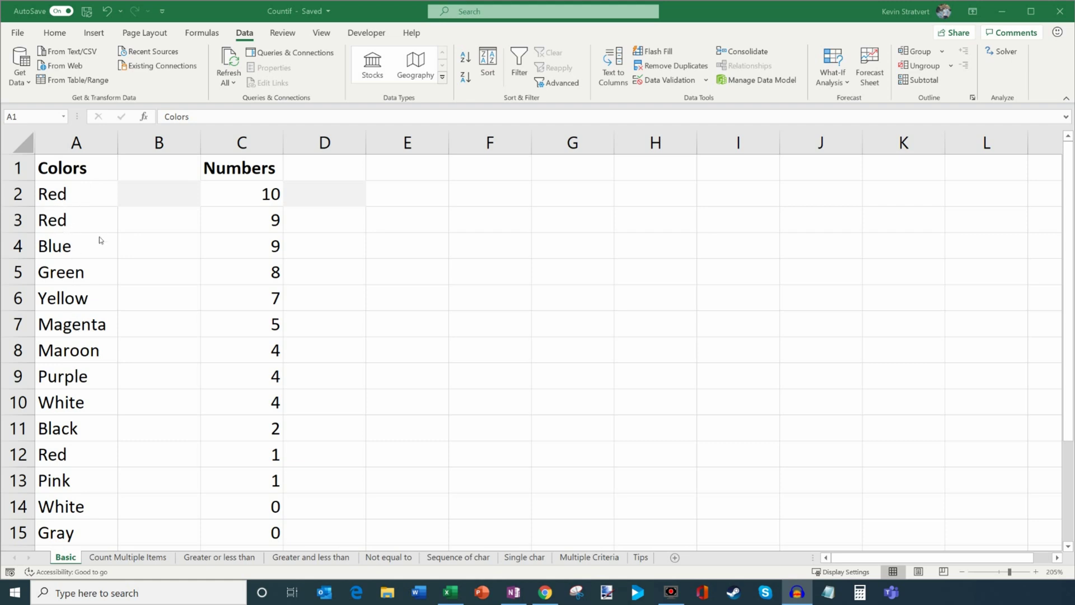
Select the Red entries in the Colors column, cells A2, A3 and A12, to see which items need counting.
left_click(83, 197)
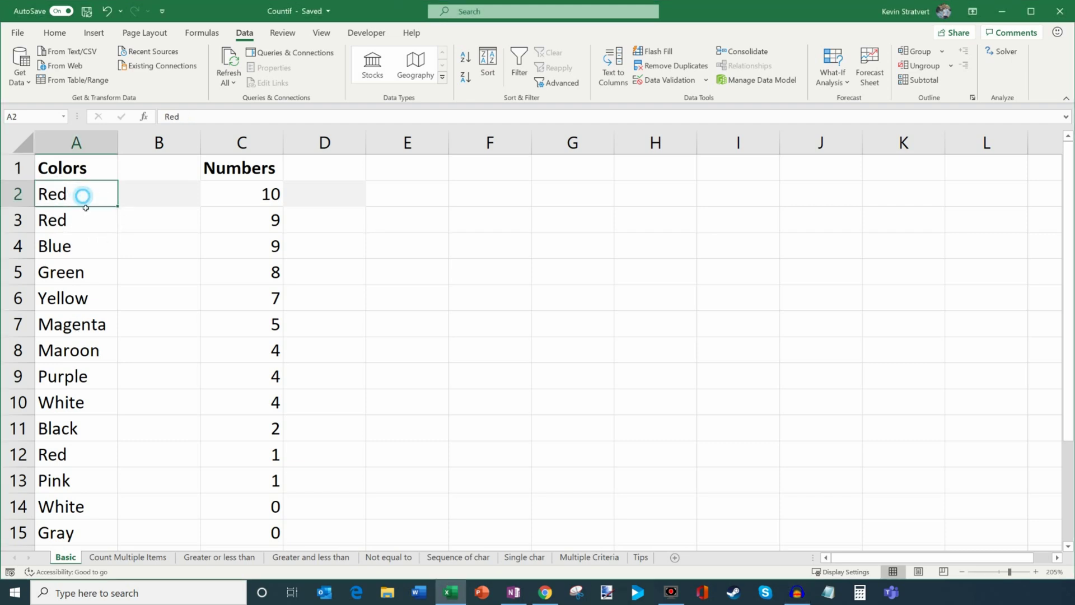
left_click_drag(85, 207, 87, 219)
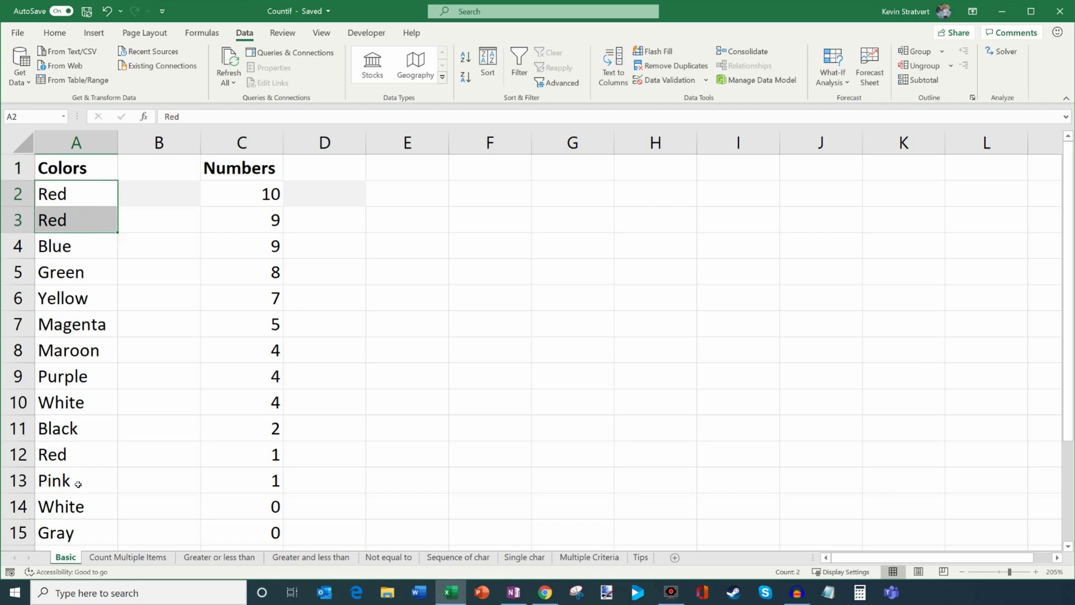
left_click(78, 456, "ctrl")
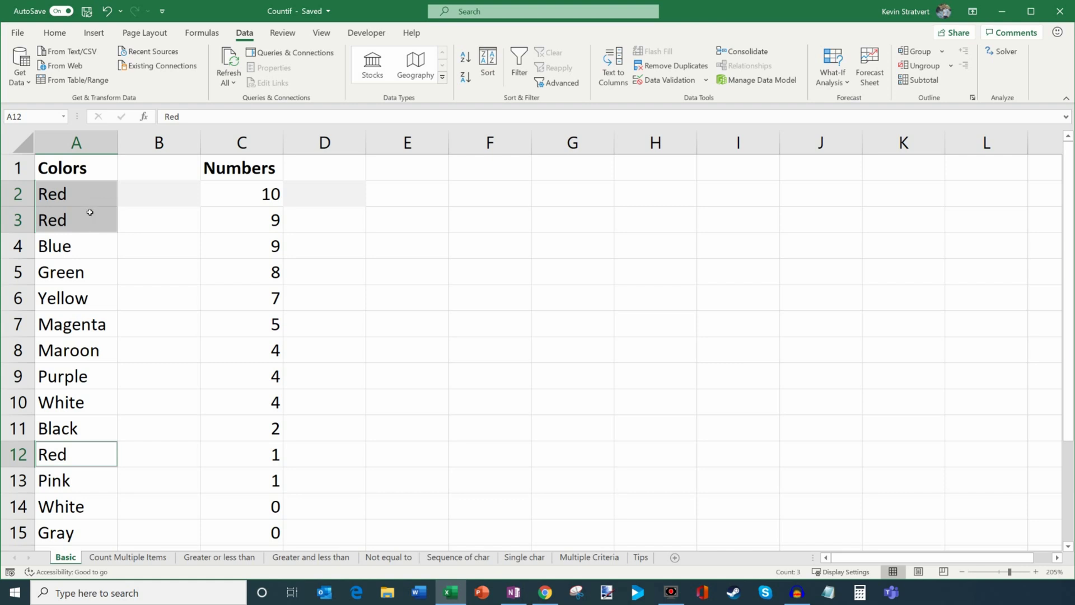
Enter a COUNTIF formula in B2 that counts the cells in A2:A15 matching "Red".
left_click(170, 194)
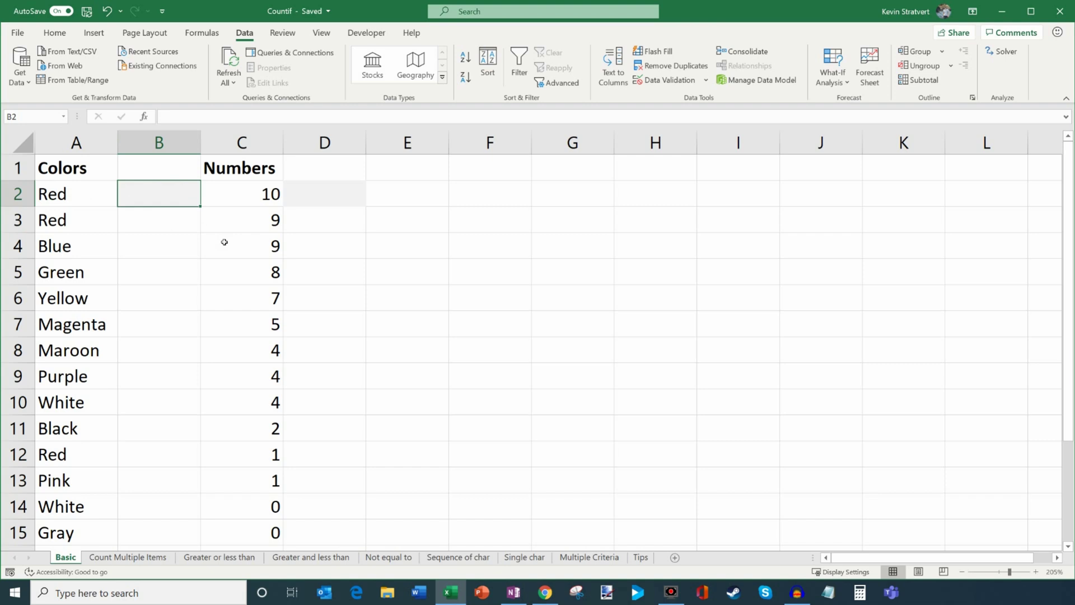
type("=")
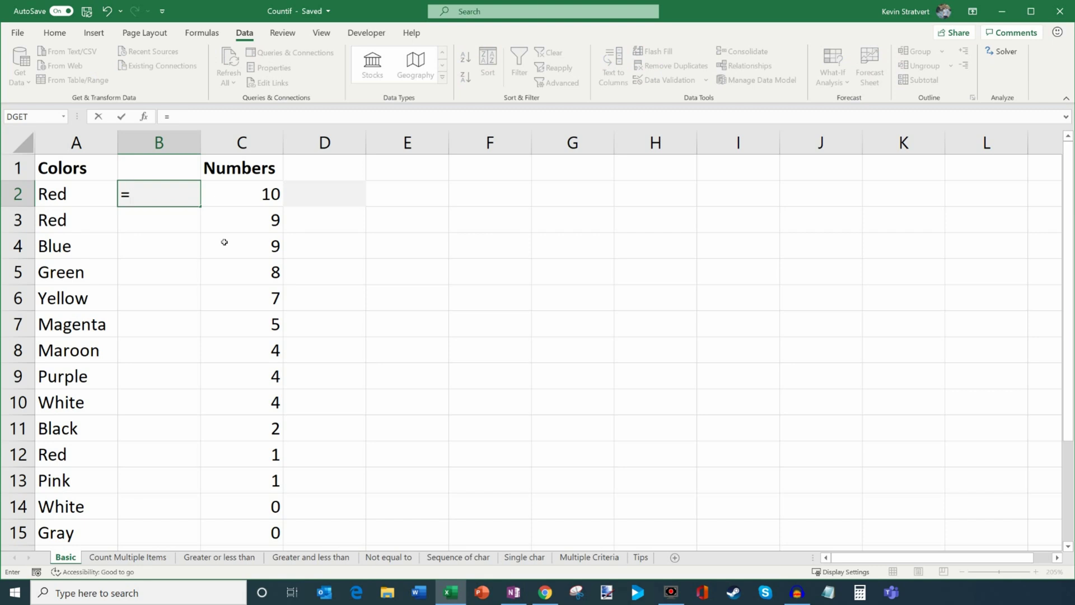
type("count")
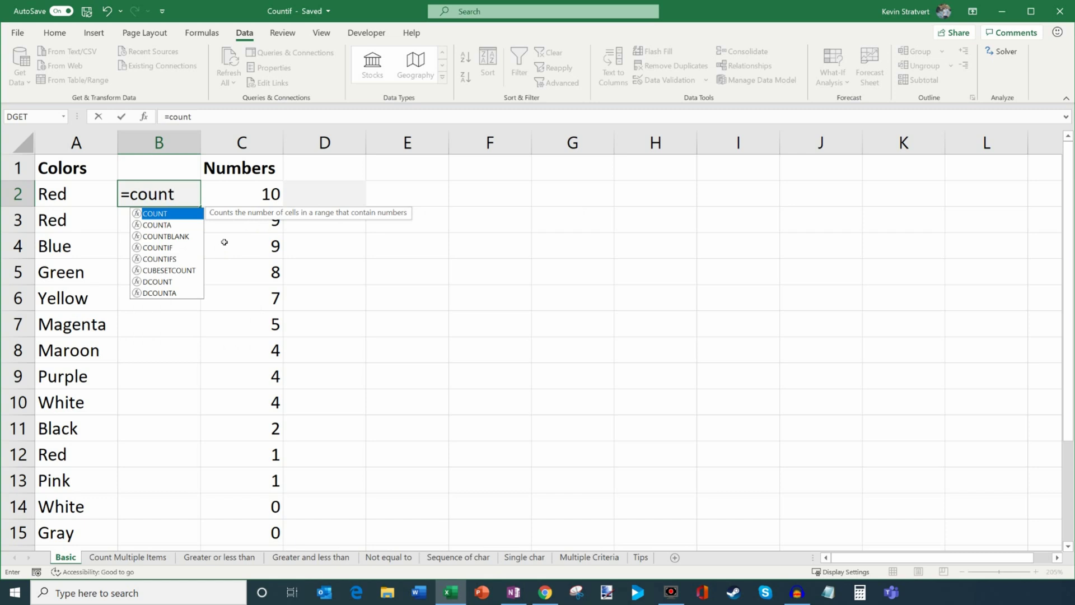
type("if")
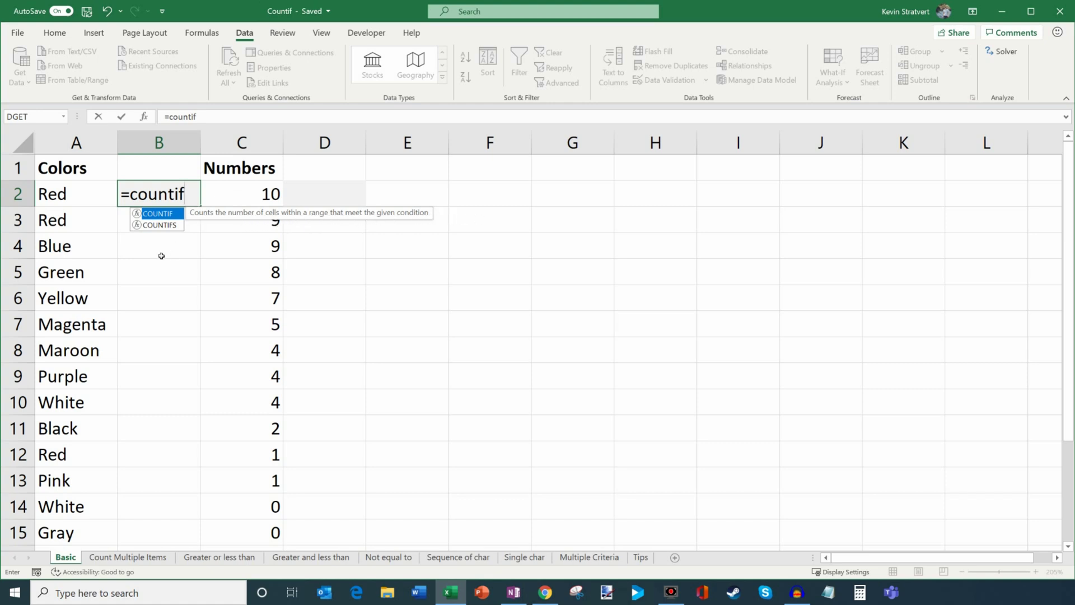
type("(")
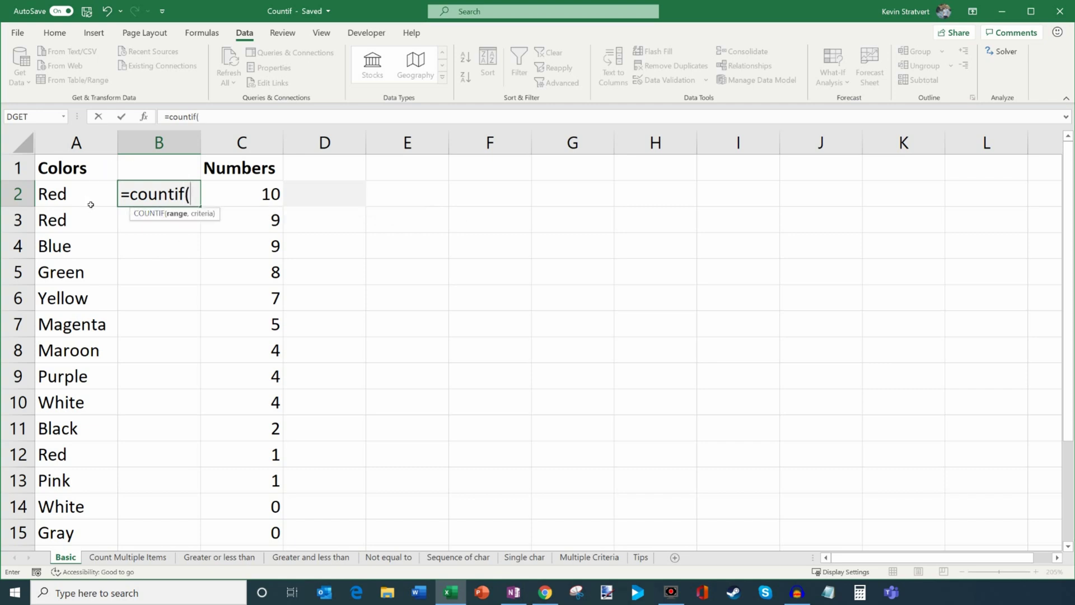
left_click_drag(90, 196, 83, 541)
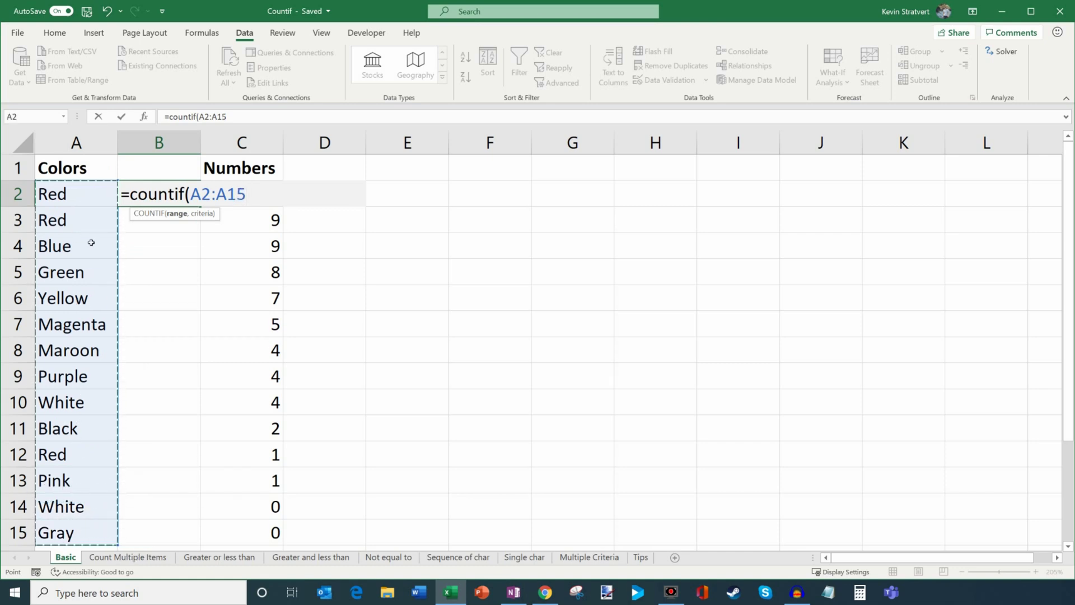
type(",")
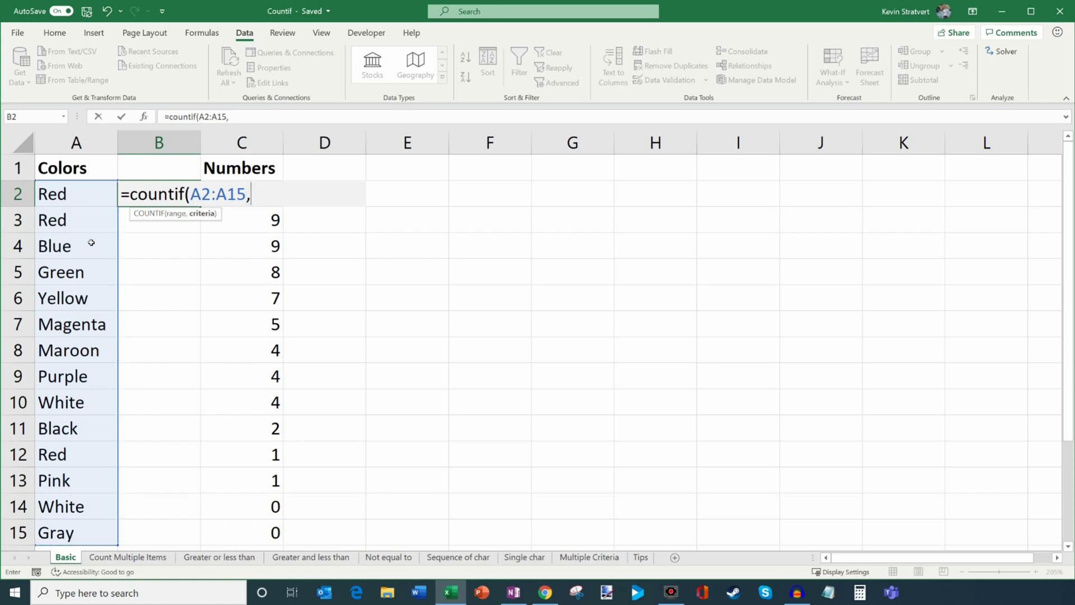
type("\"Red\")")
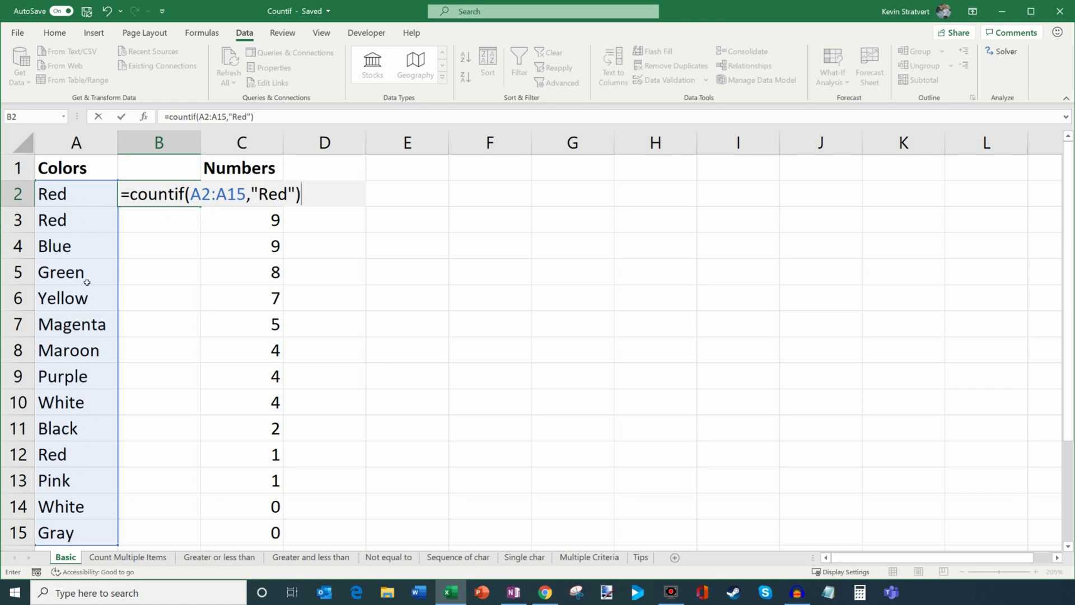
key("Return")
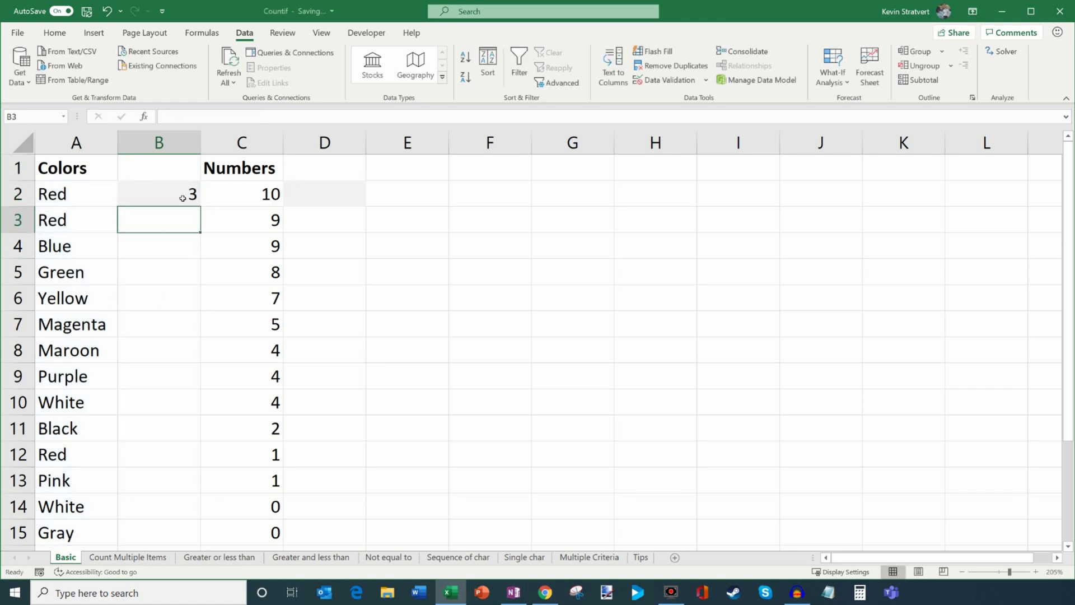
Check the B2 formula against the Red entries by selecting cells A2, A3 and A12 together.
left_click(178, 195)
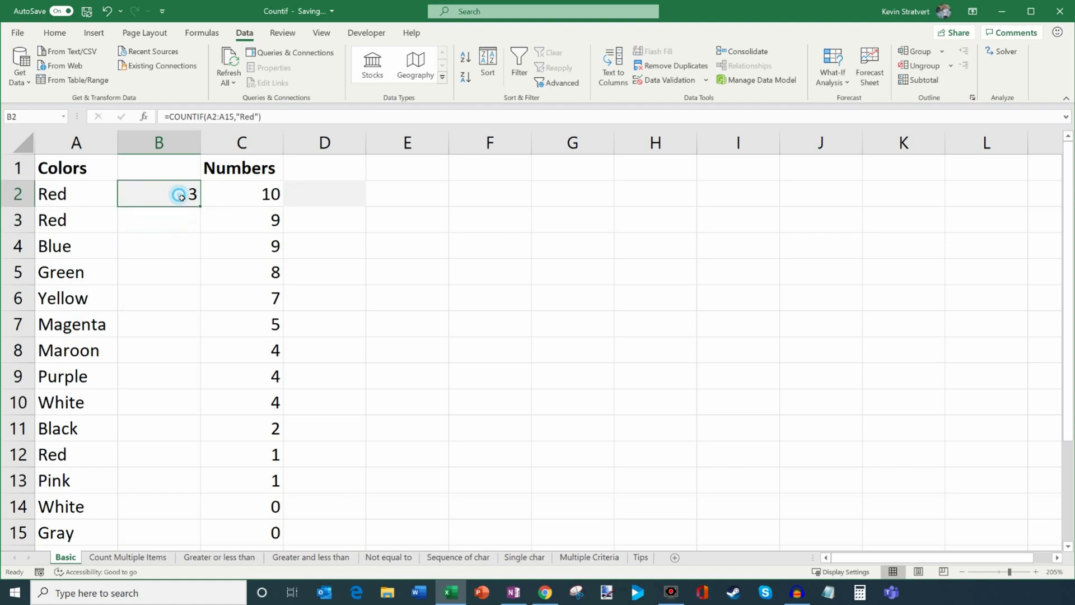
left_click(84, 194)
left_click(82, 220, "ctrl")
left_click(78, 455, "ctrl")
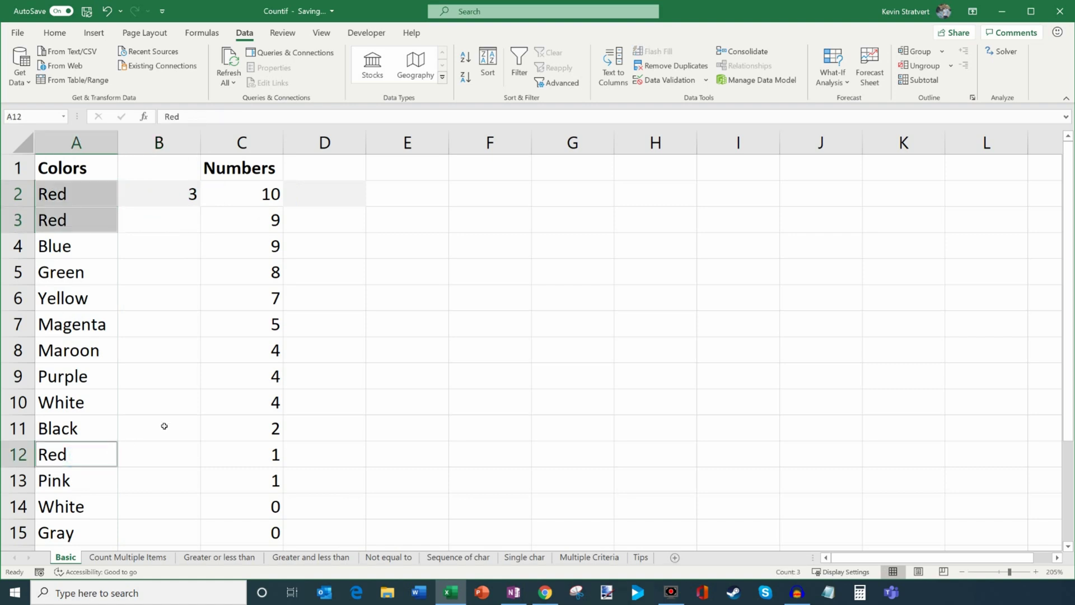
Enter a COUNTIF formula in D2 that counts the cells in C2:C15 equal to 4.
left_click(322, 196)
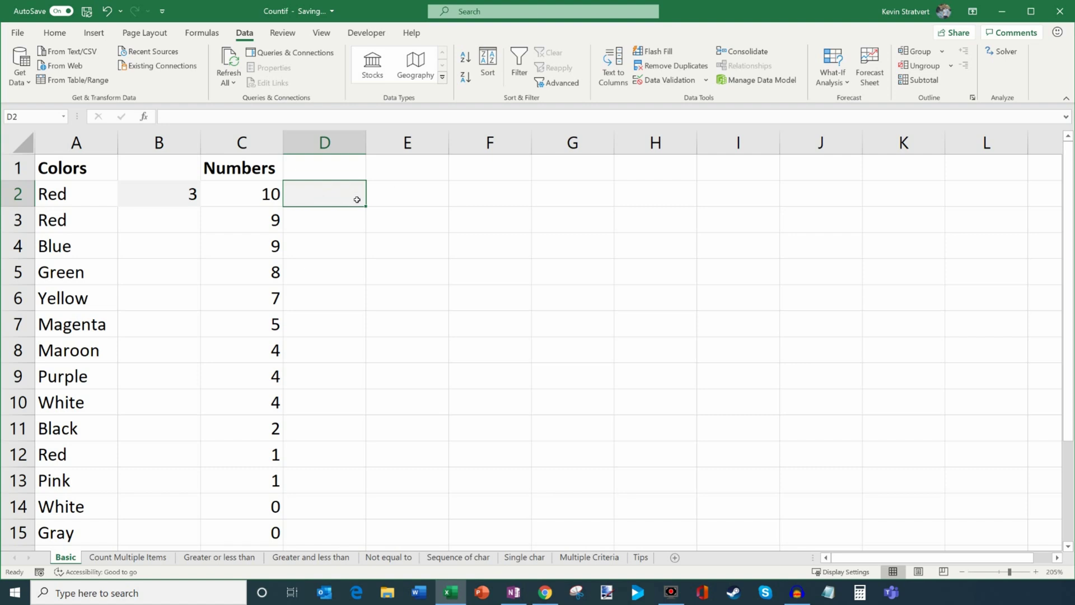
type("=")
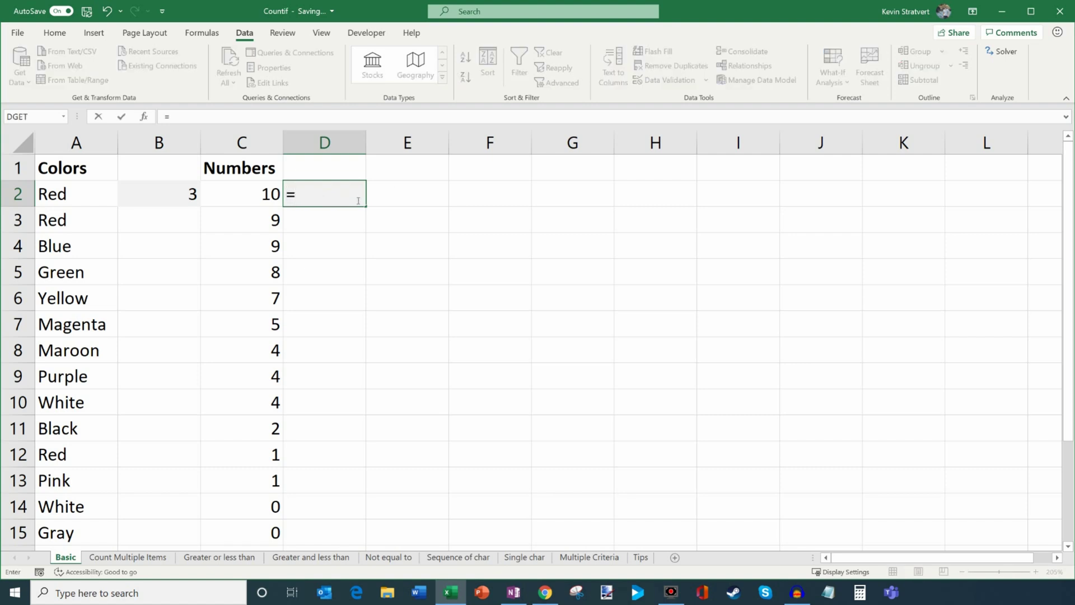
type("co")
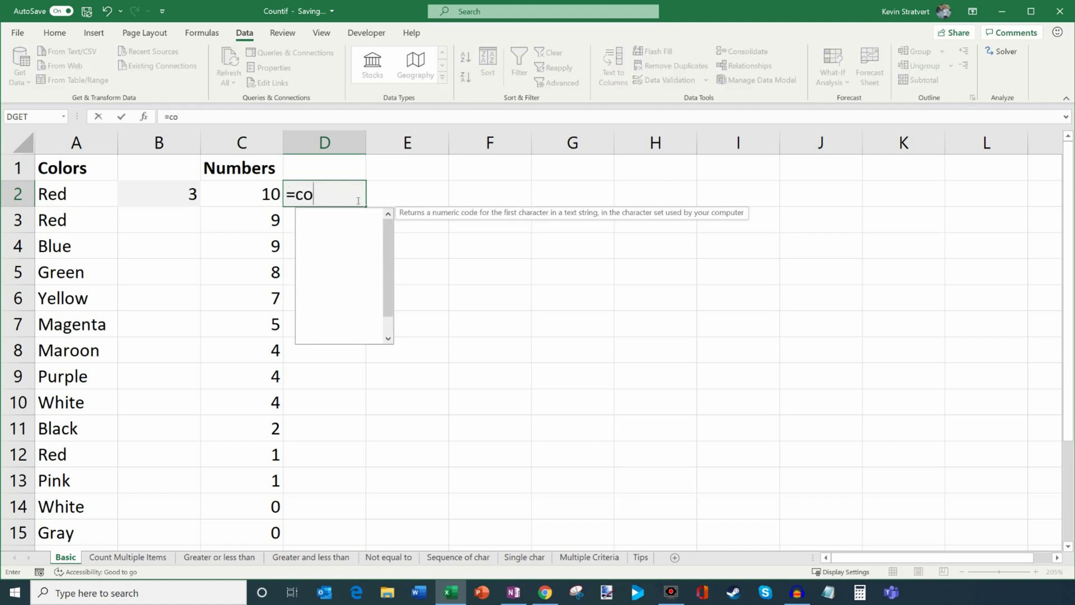
type("untif(")
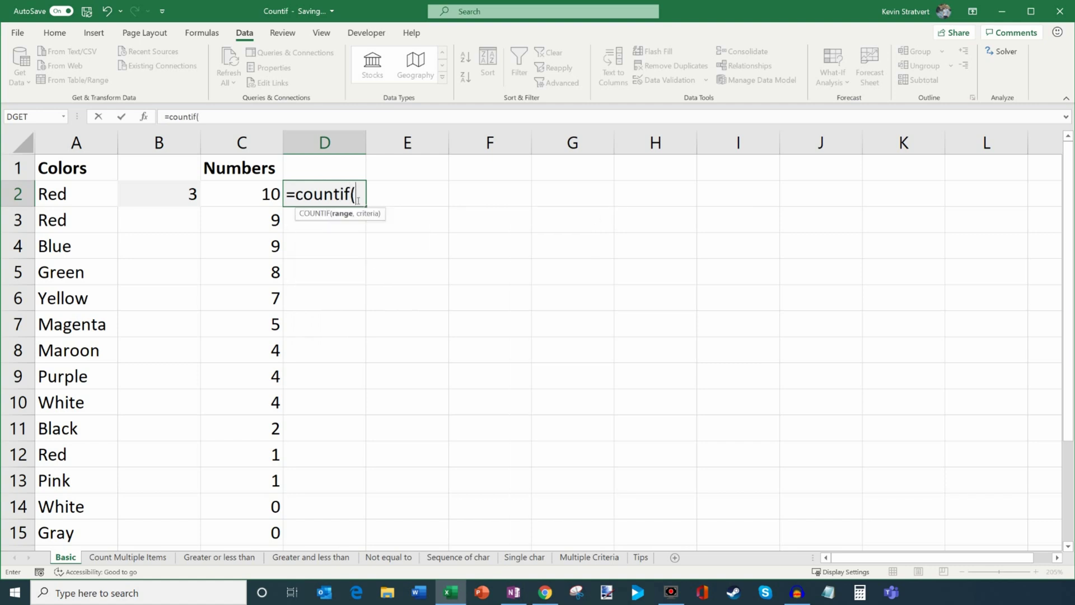
left_click_drag(258, 195, 255, 533)
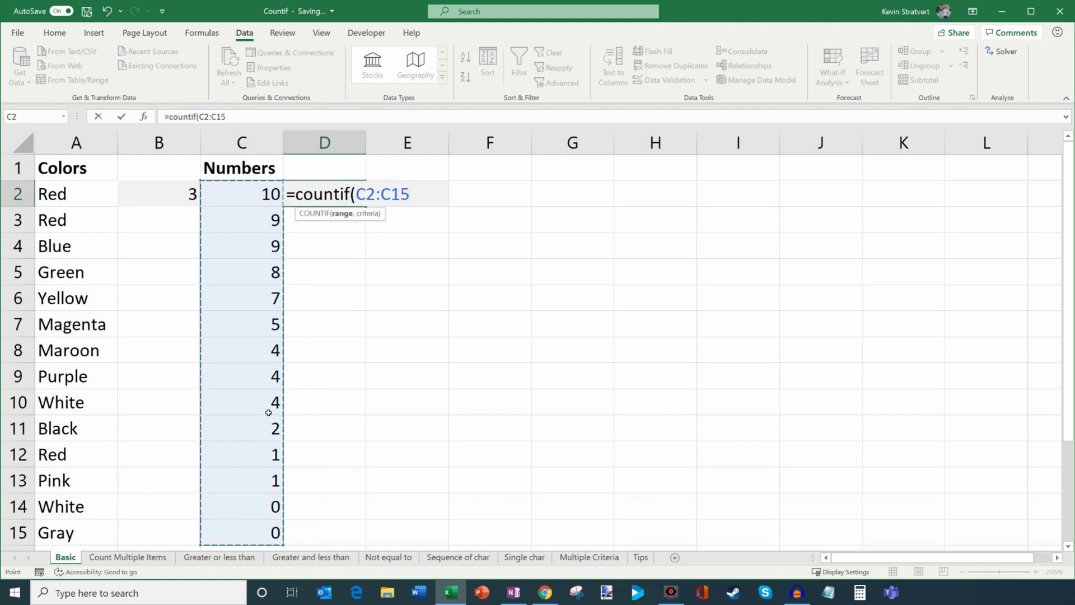
type(",")
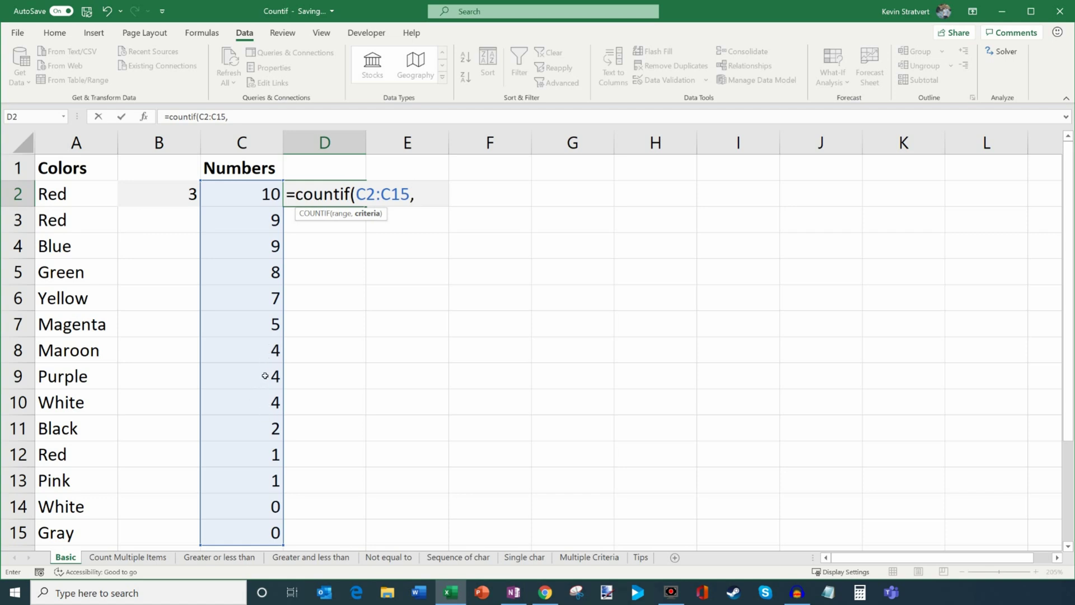
type("4)")
key("Return")
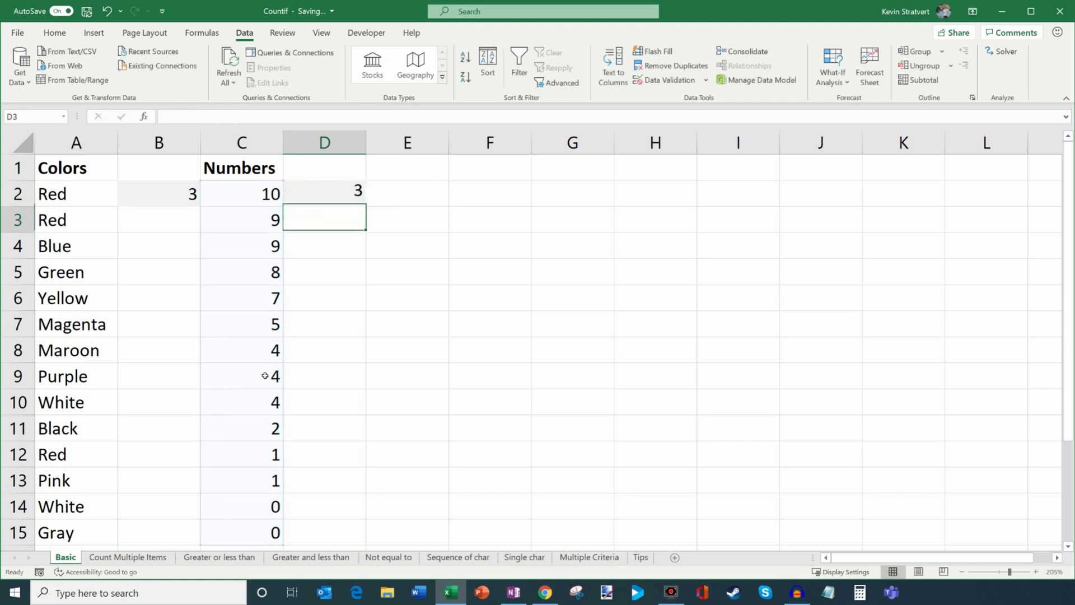
Select the matching 4s in C8:C10 of the Numbers column, and review the COUNTIF formulas in D2 and B2.
key("Left")
key("Down")
key("Down")
key("Down")
key("Down")
key("Down")
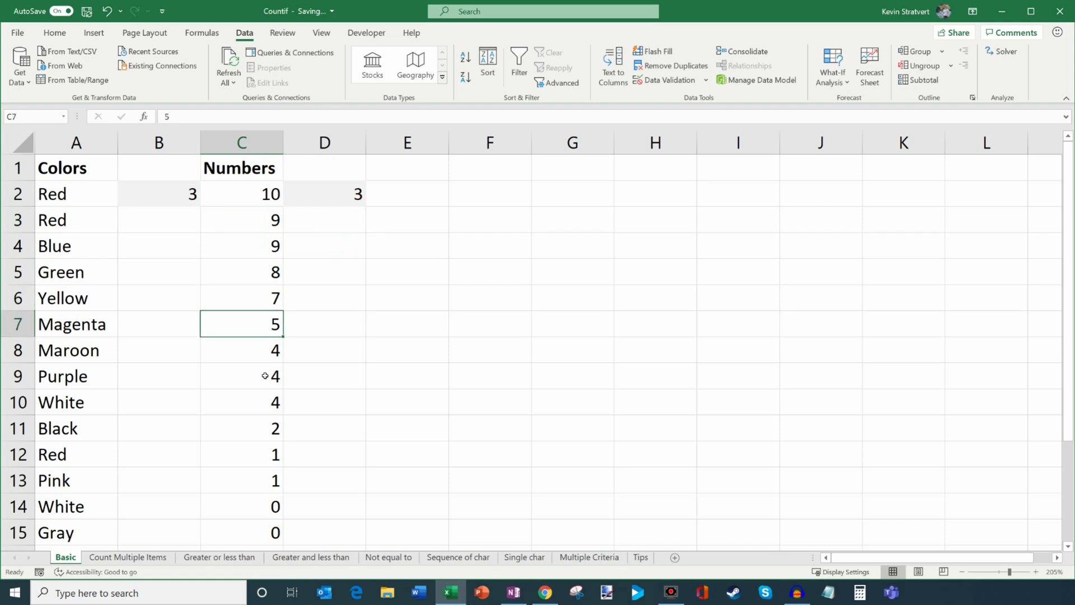
key("shift+Down")
key("shift+Down")
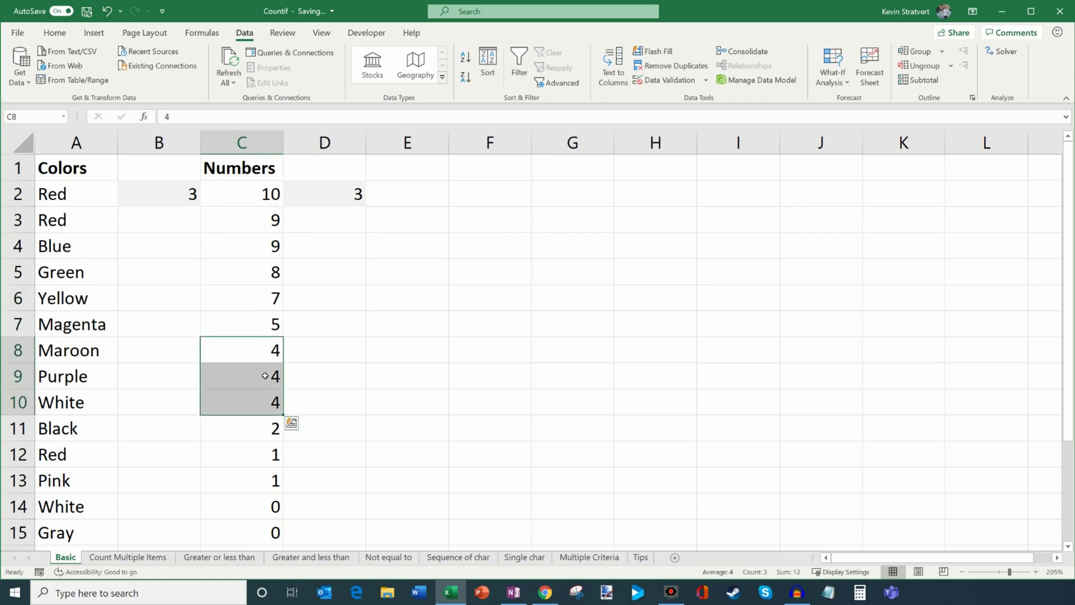
left_click(343, 200)
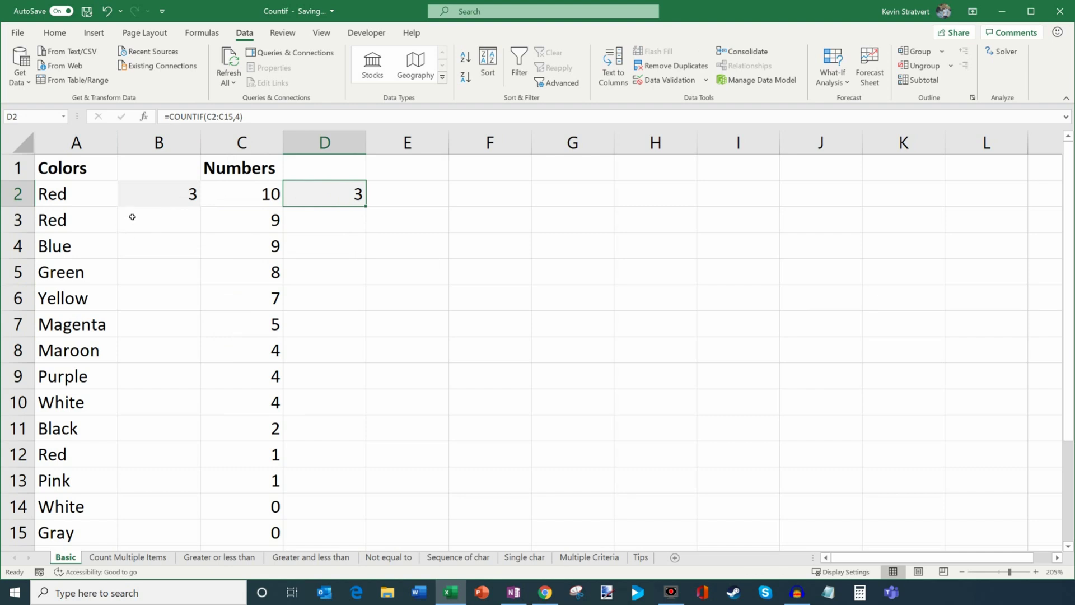
left_click(165, 190)
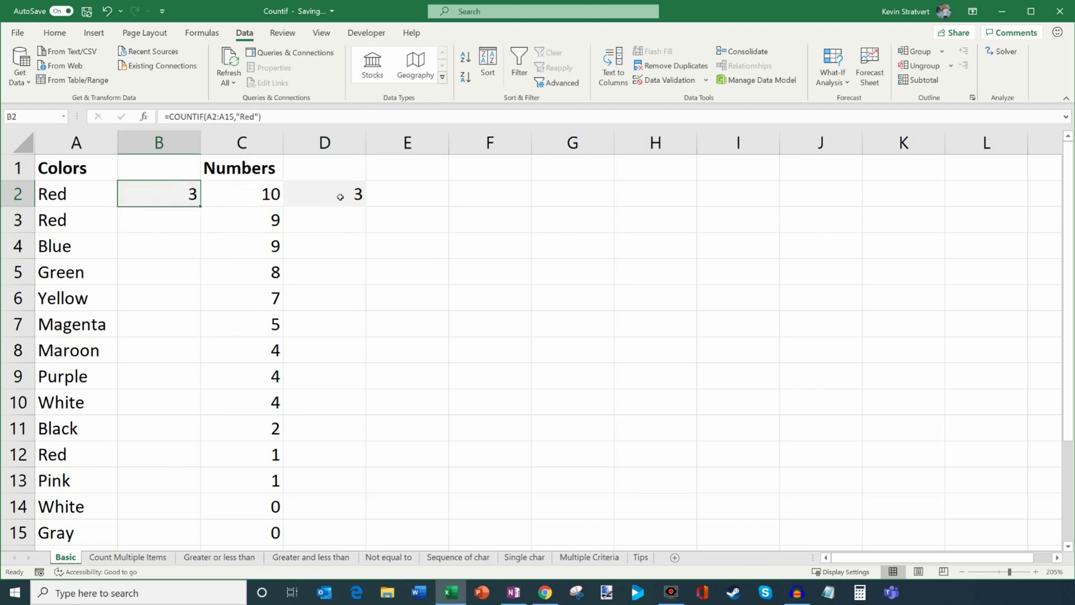
left_click(268, 265)
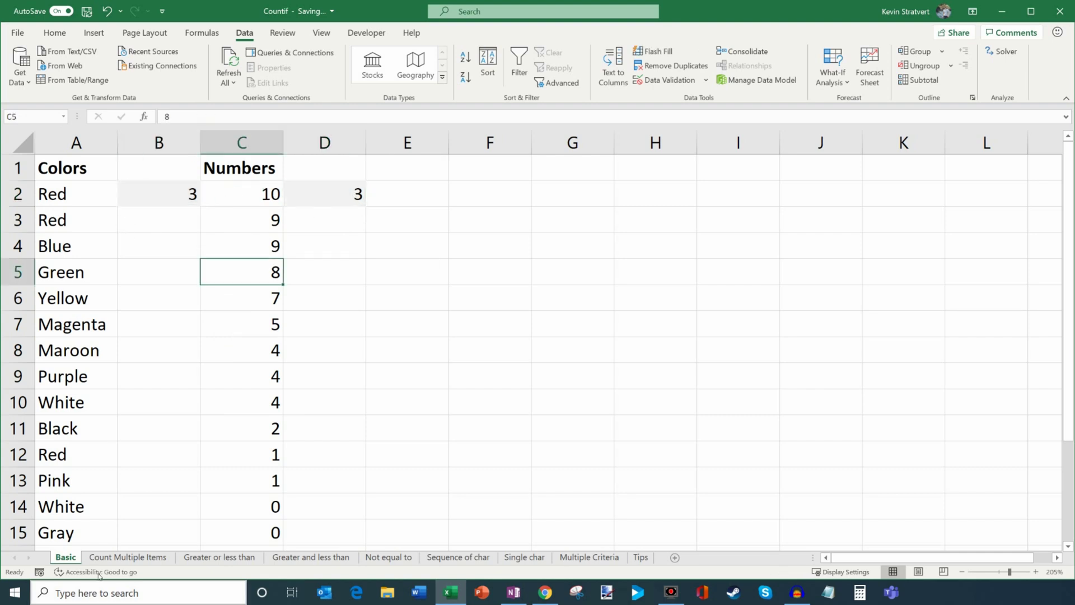
Switch to the Count Multiple Items sheet and select the Red and Yellow entries in its Colors column.
left_click(151, 558)
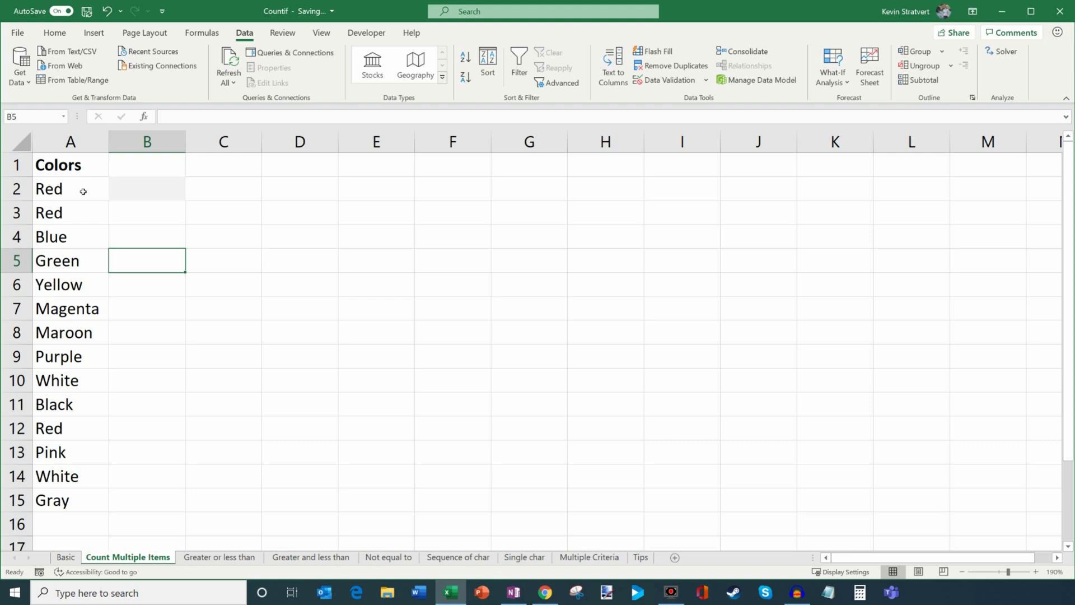
left_click_drag(83, 191, 72, 211)
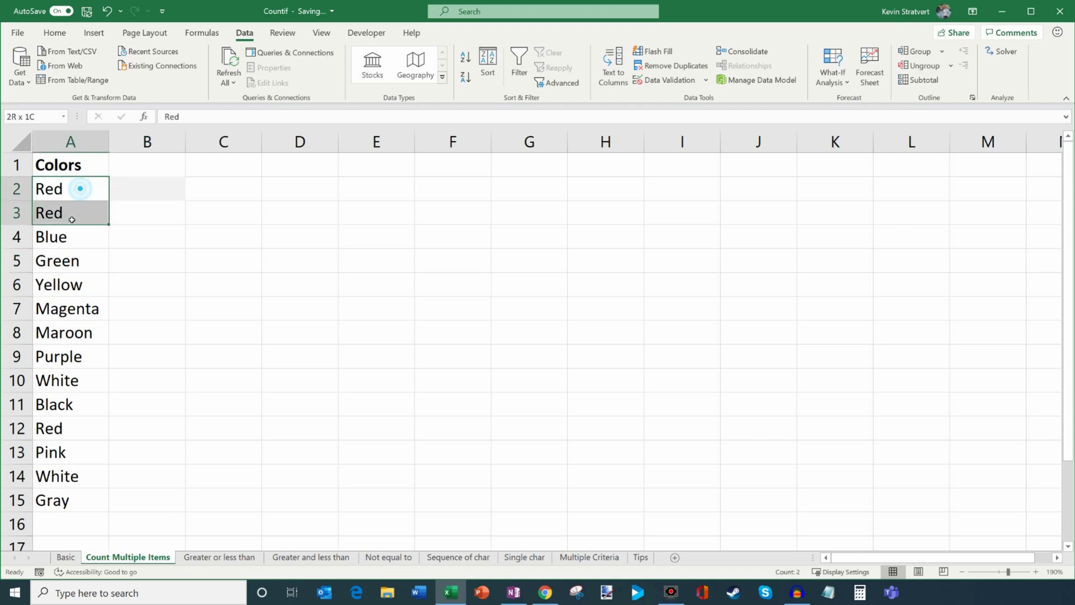
left_click(79, 437, "ctrl")
left_click(86, 293, "ctrl")
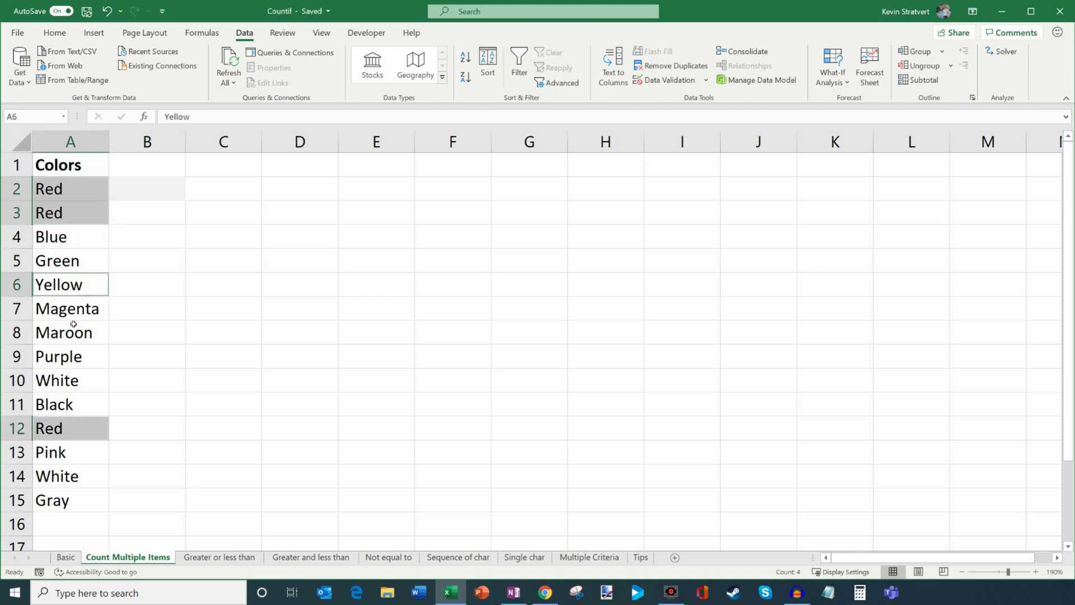
Enter a COUNTIF formula in B2 of the Count Multiple Items sheet that counts "Red" in A2:A15.
left_click(174, 193)
type("=countif")
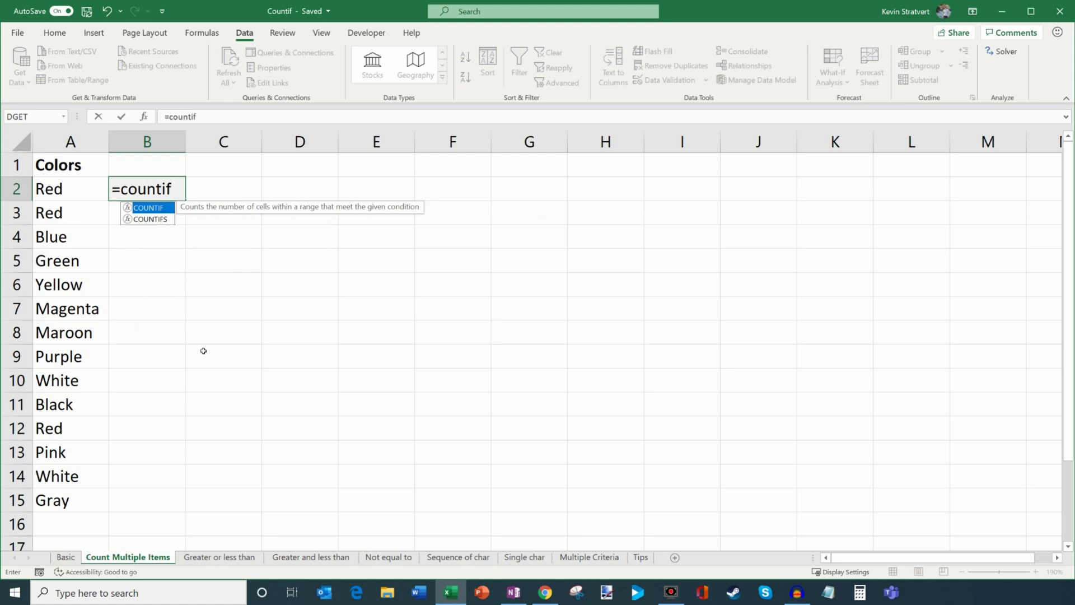
type("(")
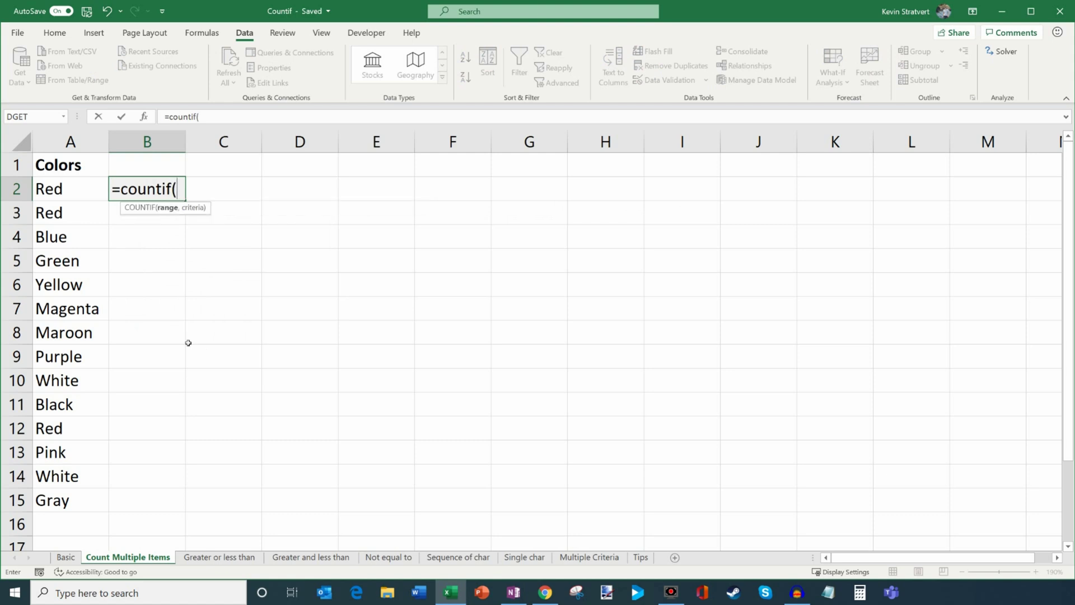
left_click(74, 189)
left_click_drag(75, 207, 83, 502)
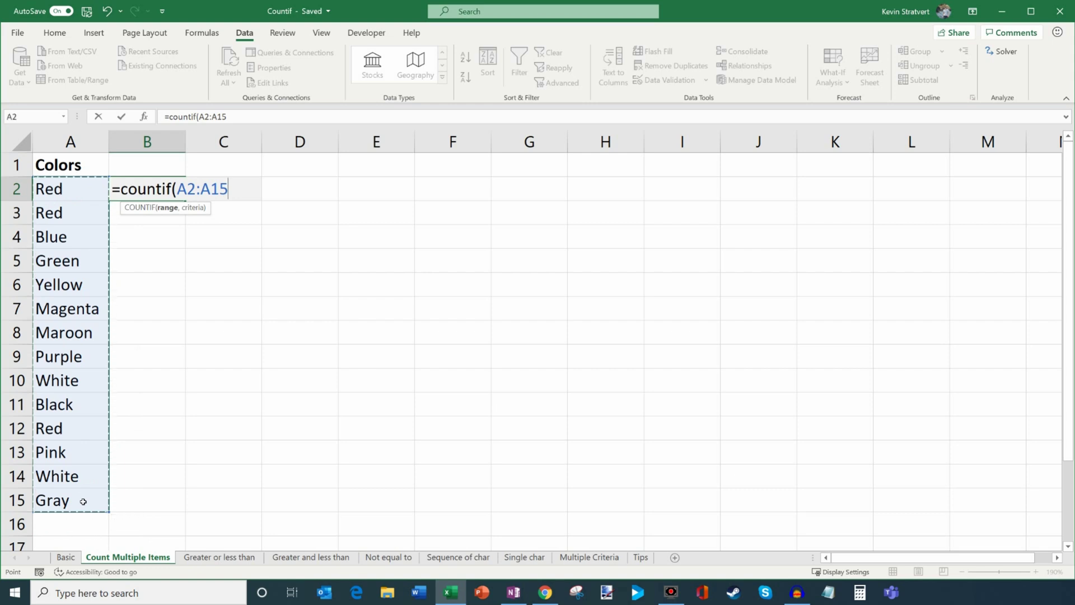
type(",")
type("Red\"")
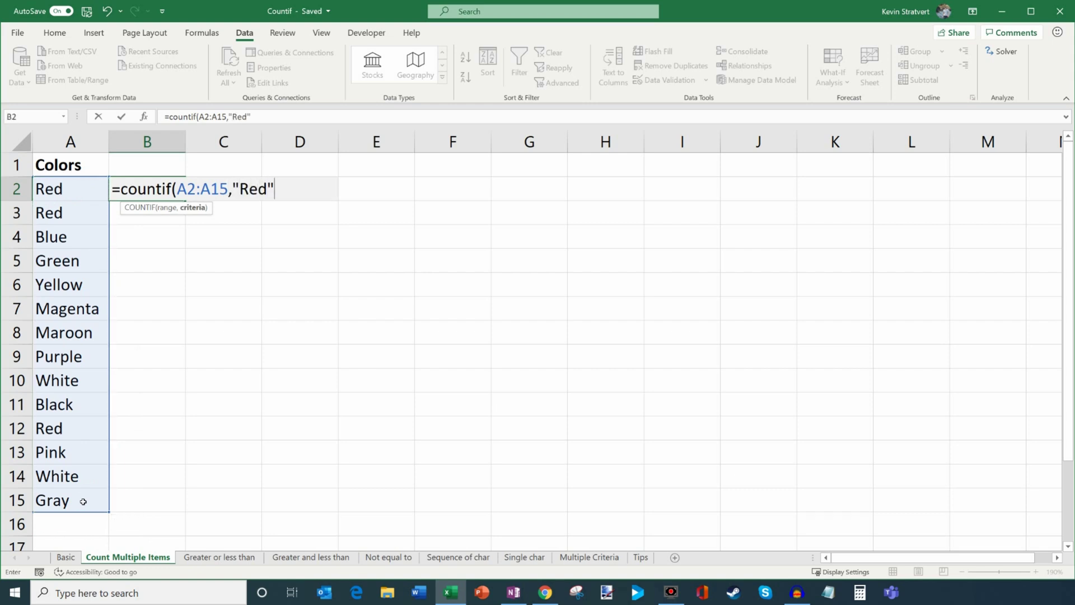
type(")")
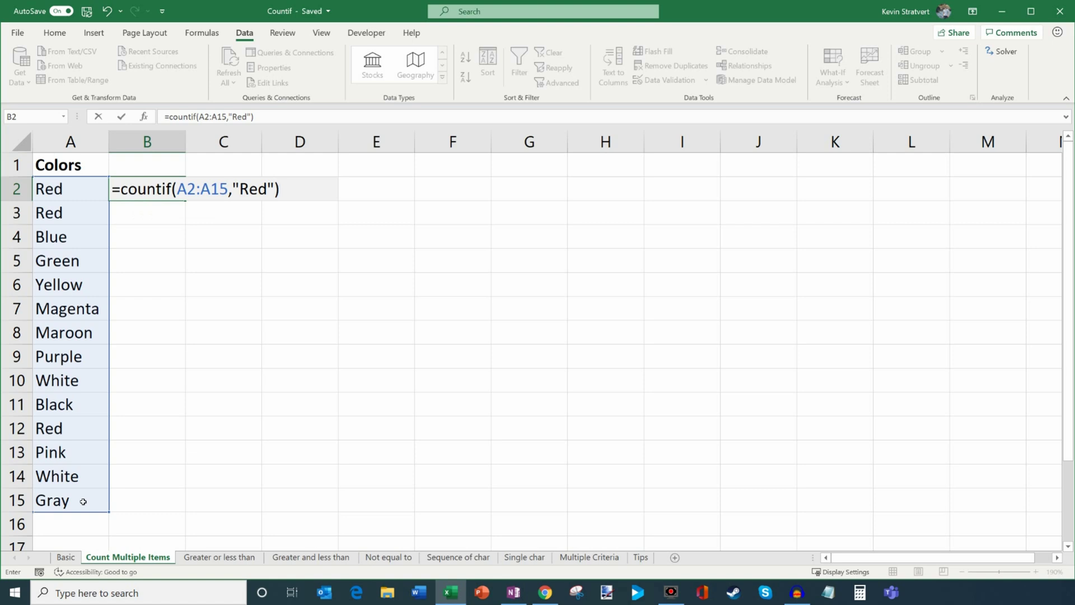
key("Return")
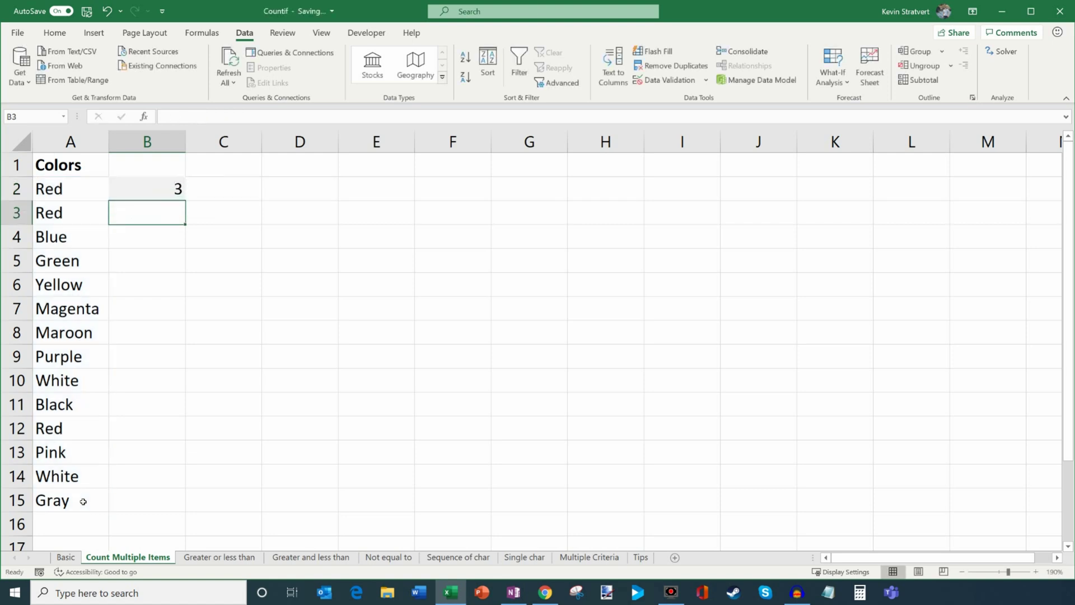
Extend the COUNTIF formula in B2 by adding a second COUNTIF that counts "Yellow" in A2:A15.
left_click(175, 193)
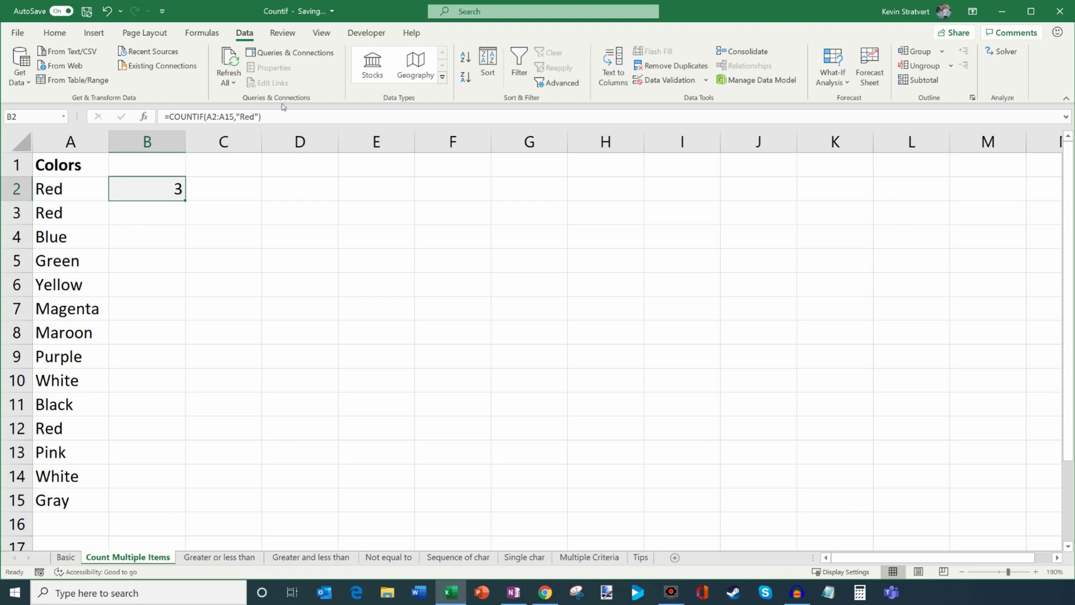
left_click(289, 122)
type("+")
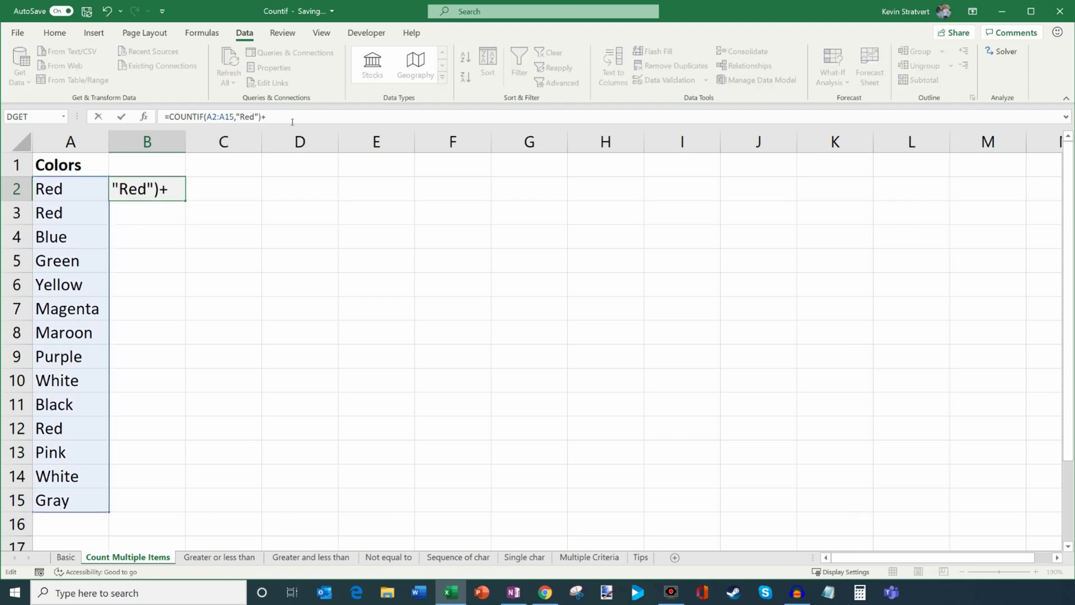
type("con")
key("BackSpace")
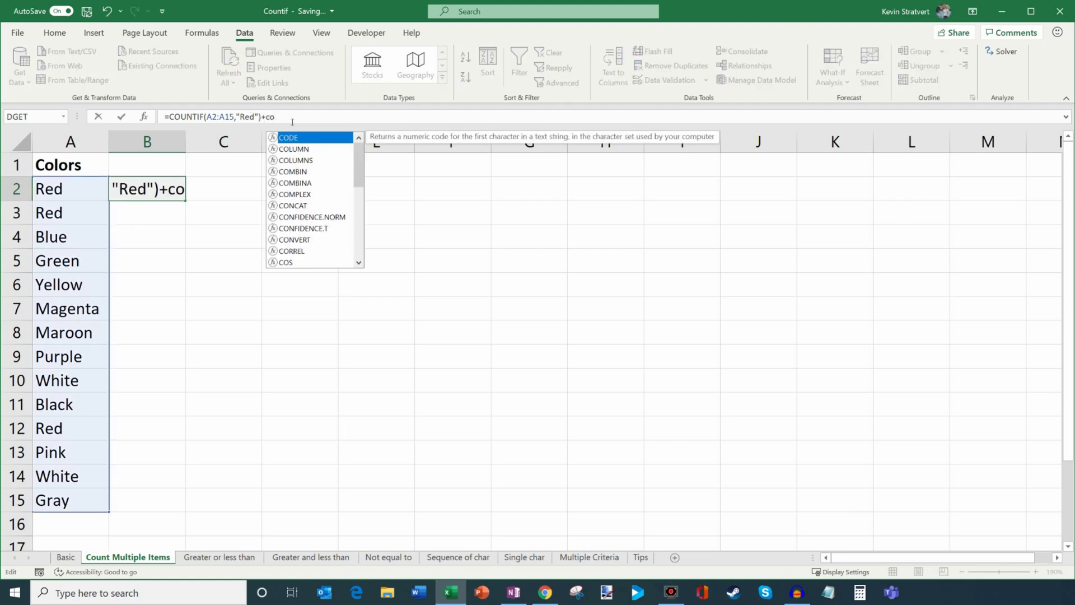
type("untif(")
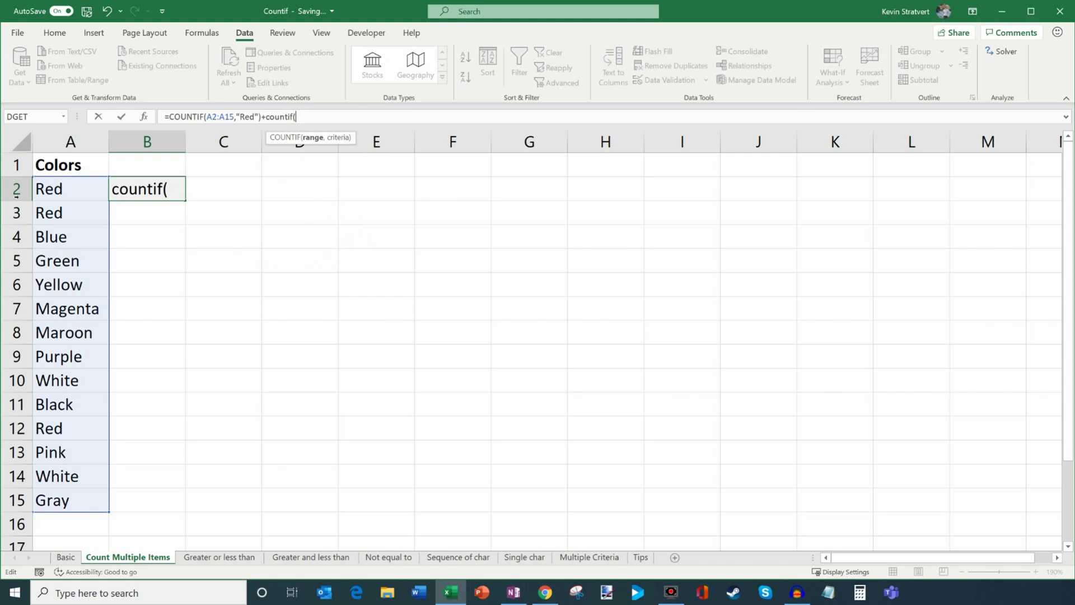
left_click_drag(60, 188, 82, 504)
type(",")
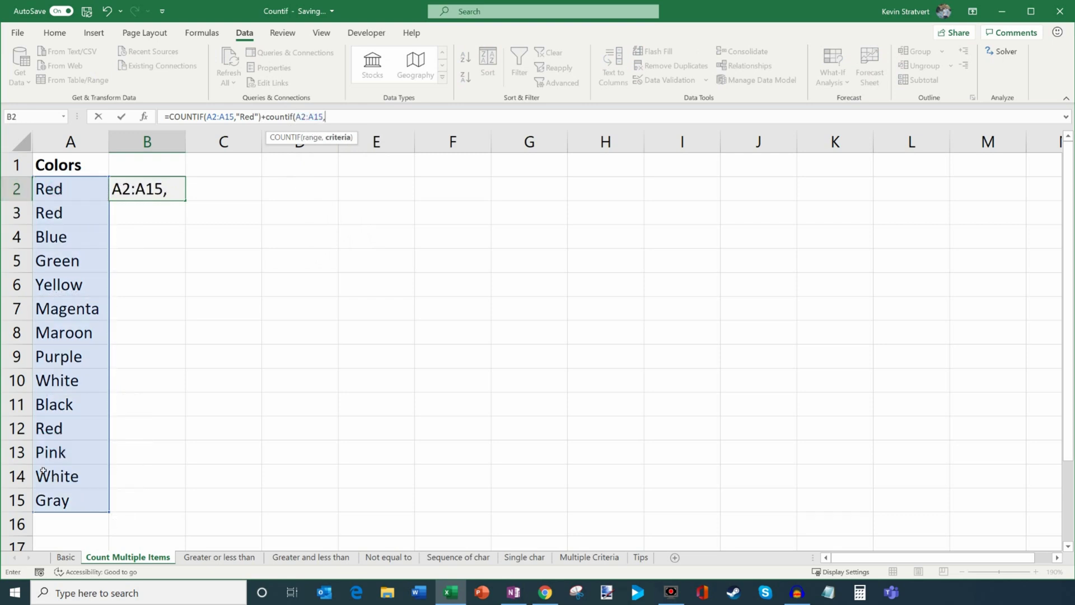
type("\"Yello")
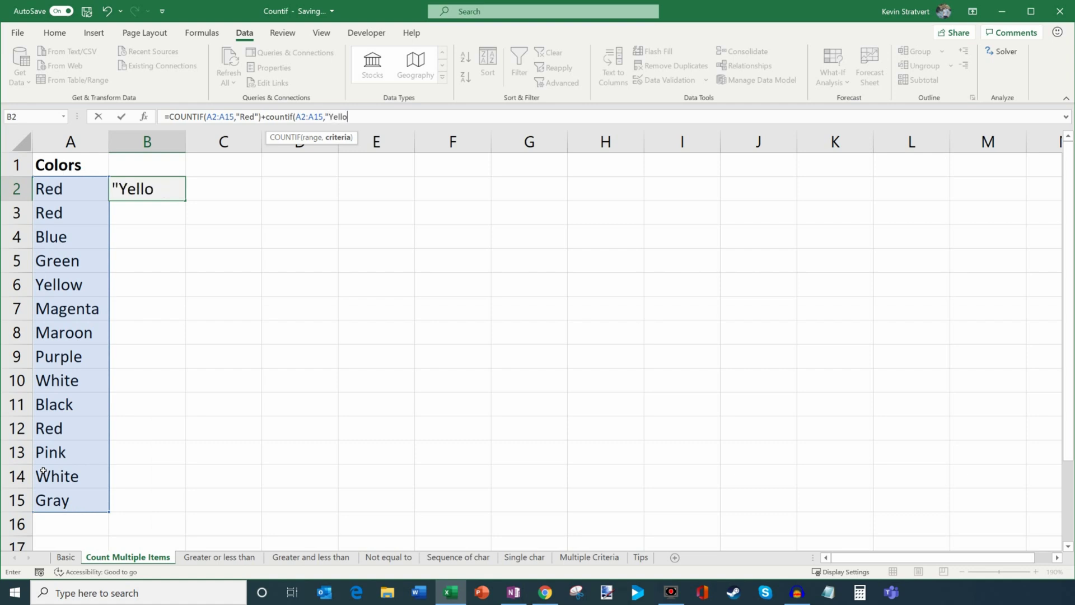
type("w\")")
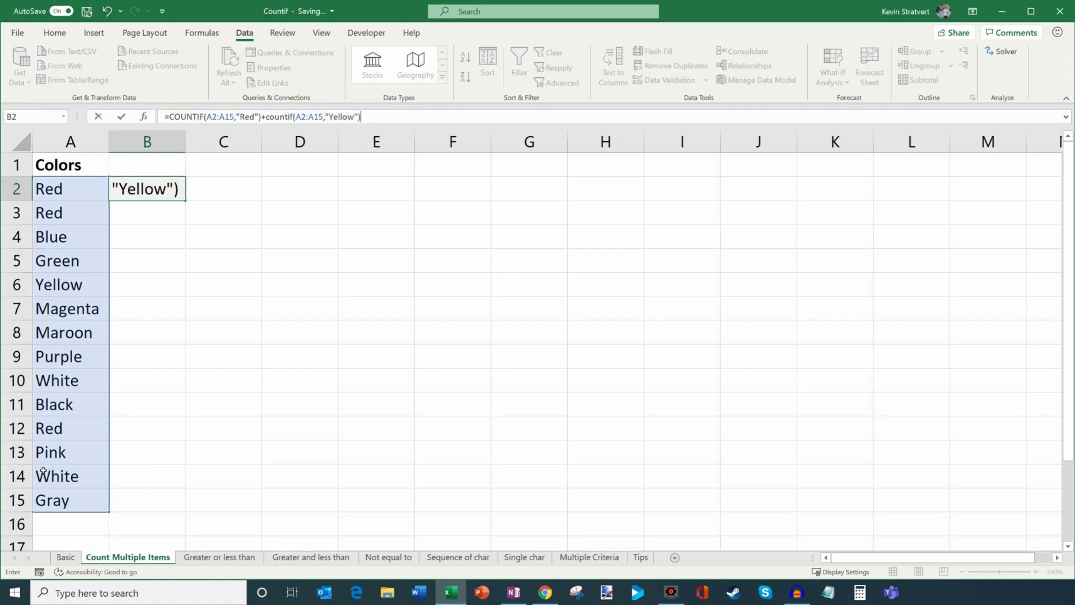
key("Return")
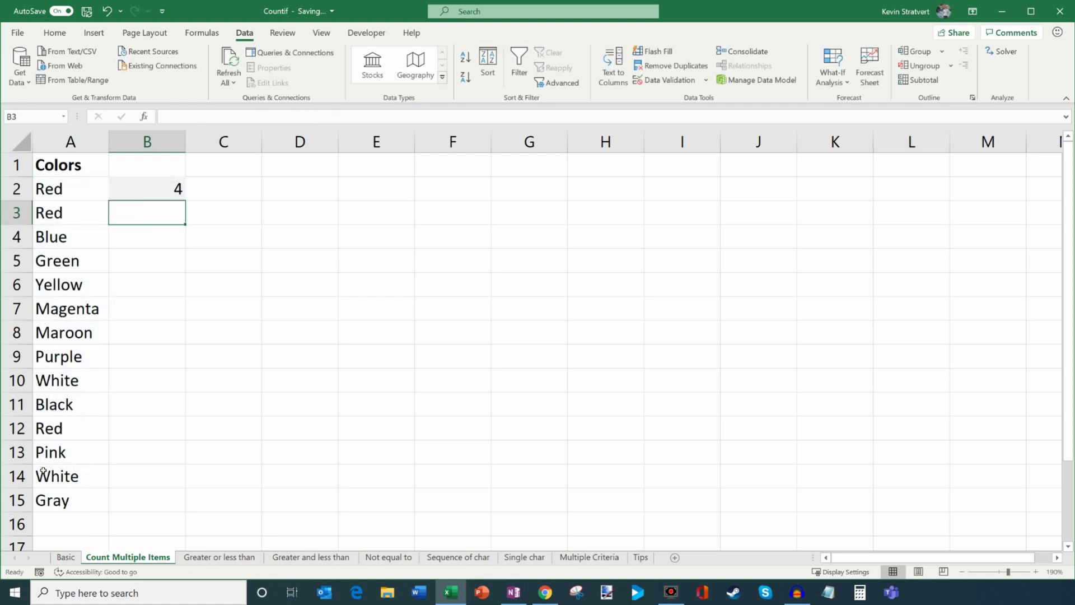
key("Up")
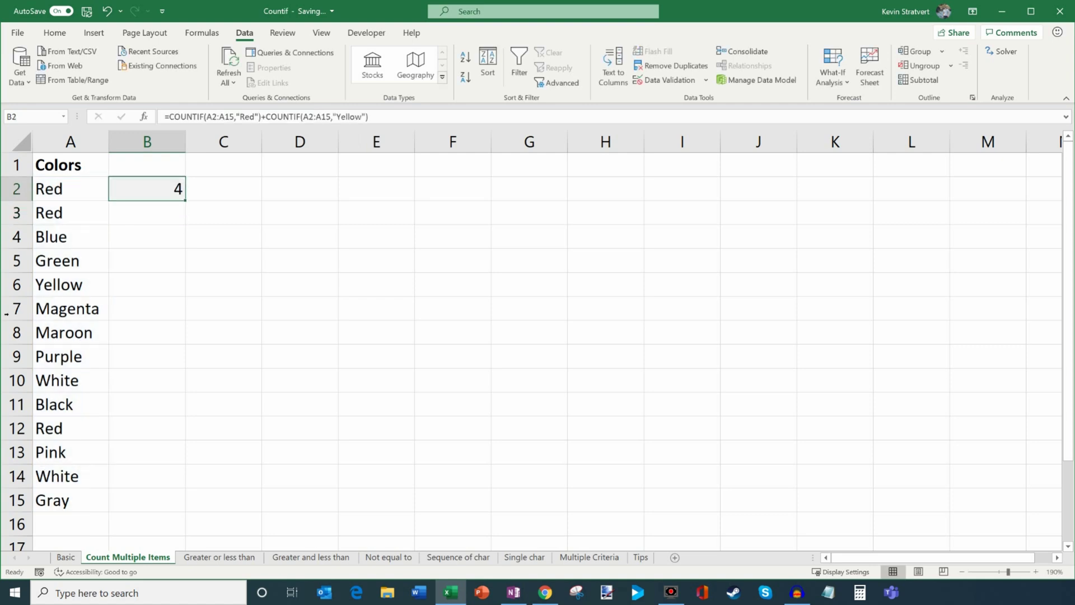
Highlight the "Red" COUNTIF and the "Yellow" COUNTIF in B2's formula separately to review how they are added together.
left_click(262, 117)
key("shift+Left")
key("shift+Left")
key("shift+Left")
key("shift+Left")
key("shift+Left")
key("shift+Left")
key("shift+Left")
key("shift+Left")
key("shift+Left")
key("shift+Left")
key("shift+Left")
key("shift+Left")
key("shift+Left")
key("shift+Left")
key("shift+Left")
key("shift+Left")
key("shift+Left")
key("shift+Left")
key("shift+Left")
key("shift+Left")
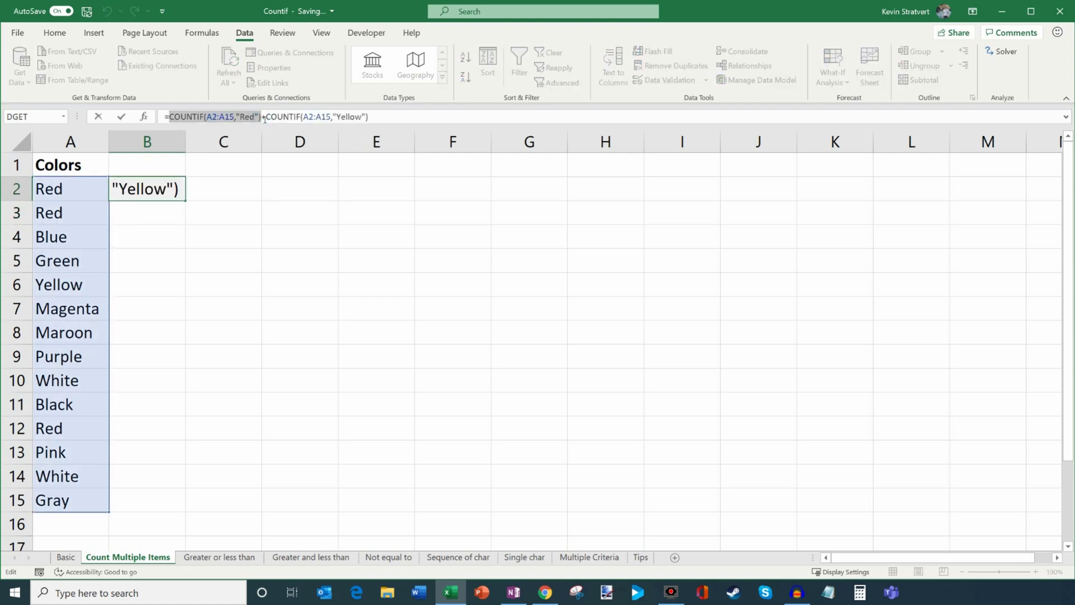
left_click_drag(270, 119, 403, 118)
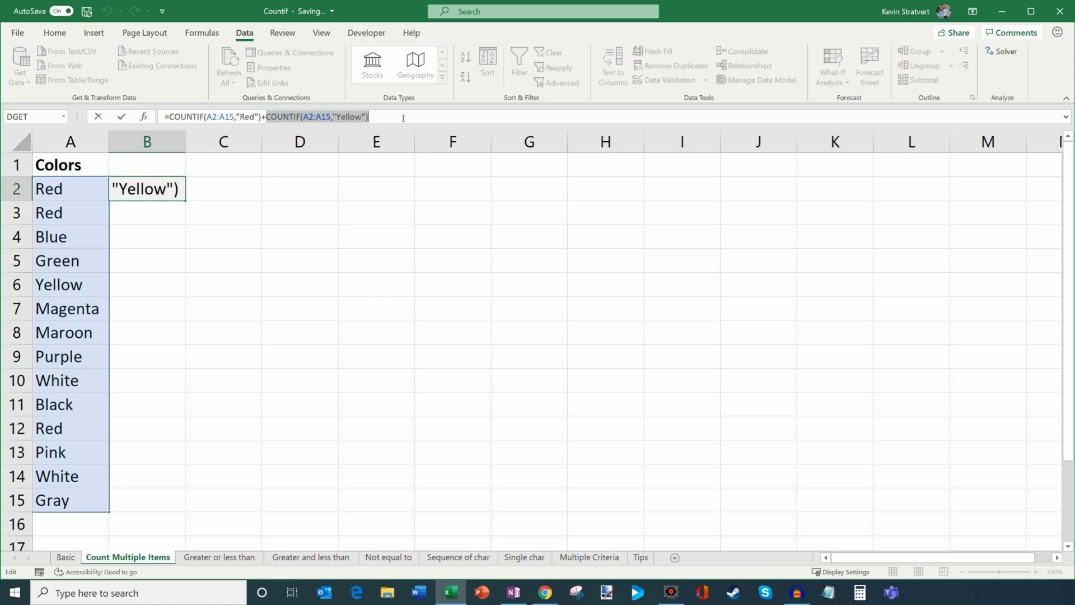
left_click(403, 118)
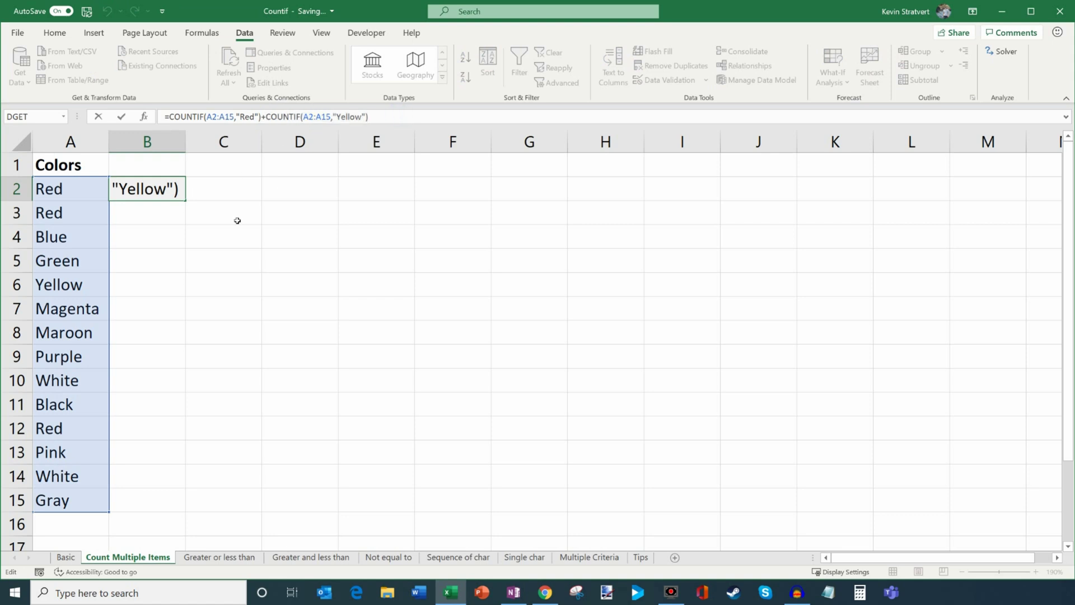
left_click(192, 263)
left_click(166, 188)
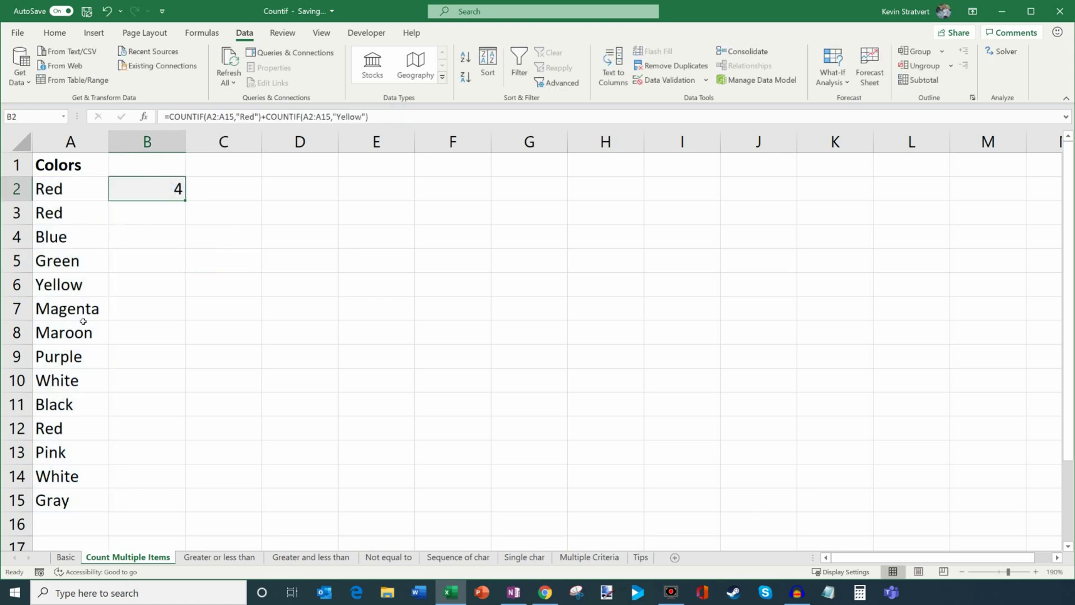
Check B2's combined count against the Red entries in A2:A3 and the Yellow entry in A6.
left_click_drag(62, 187, 68, 213)
left_click(88, 285)
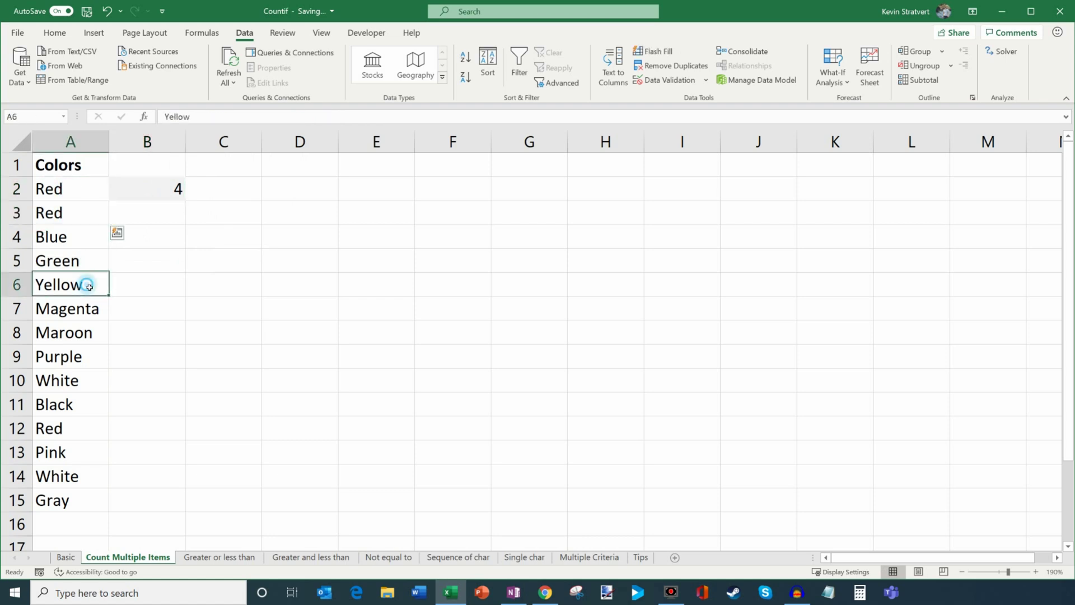
left_click(164, 190)
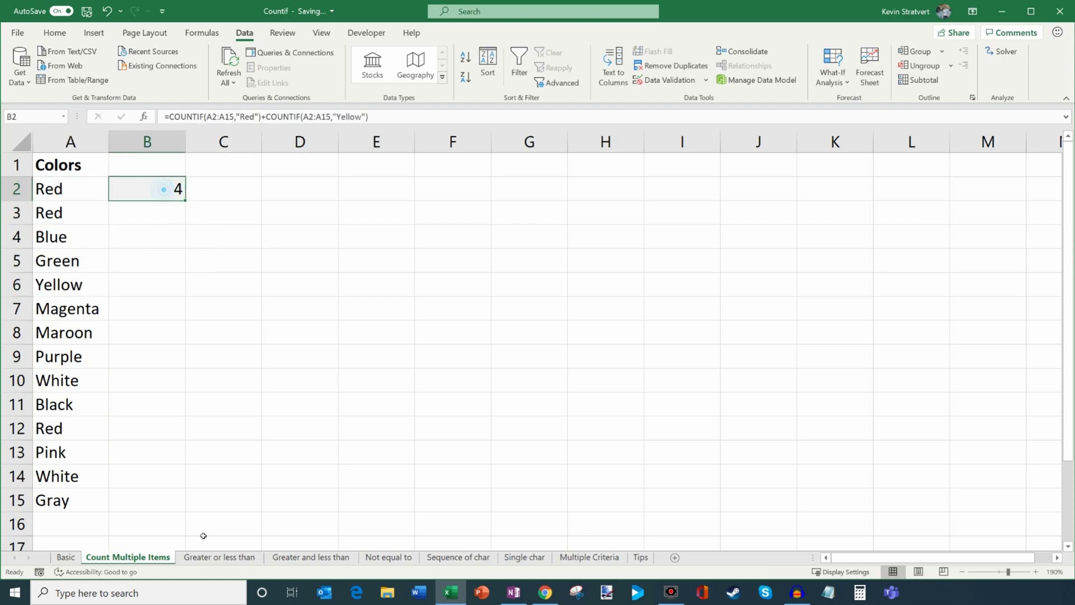
On the Greater or less than sheet, enter a COUNTIF formula in B2 that counts values "<10" in A2:A15.
left_click(231, 558)
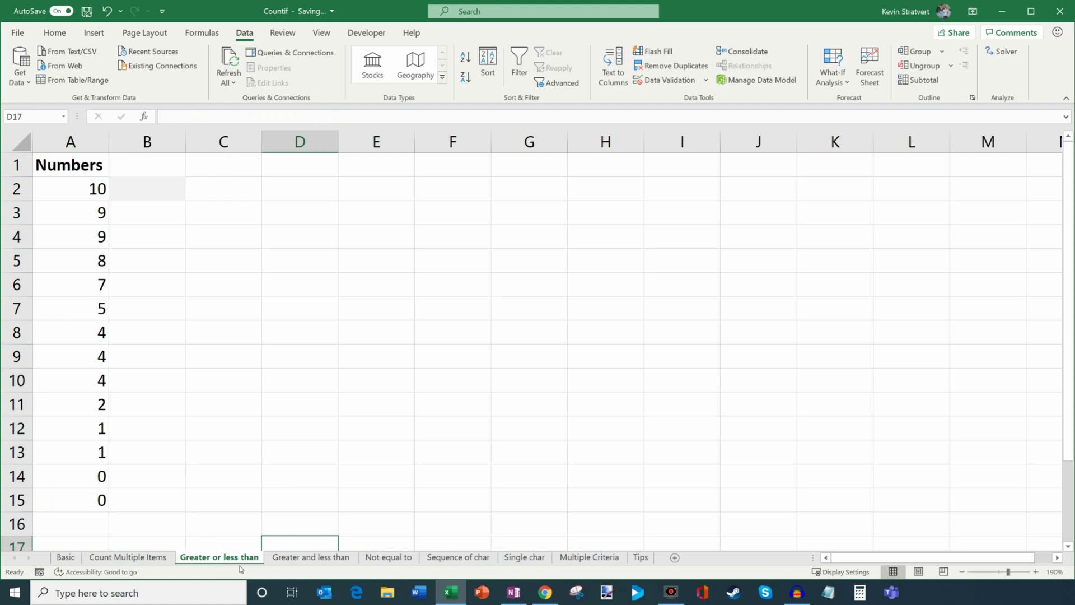
left_click(180, 188)
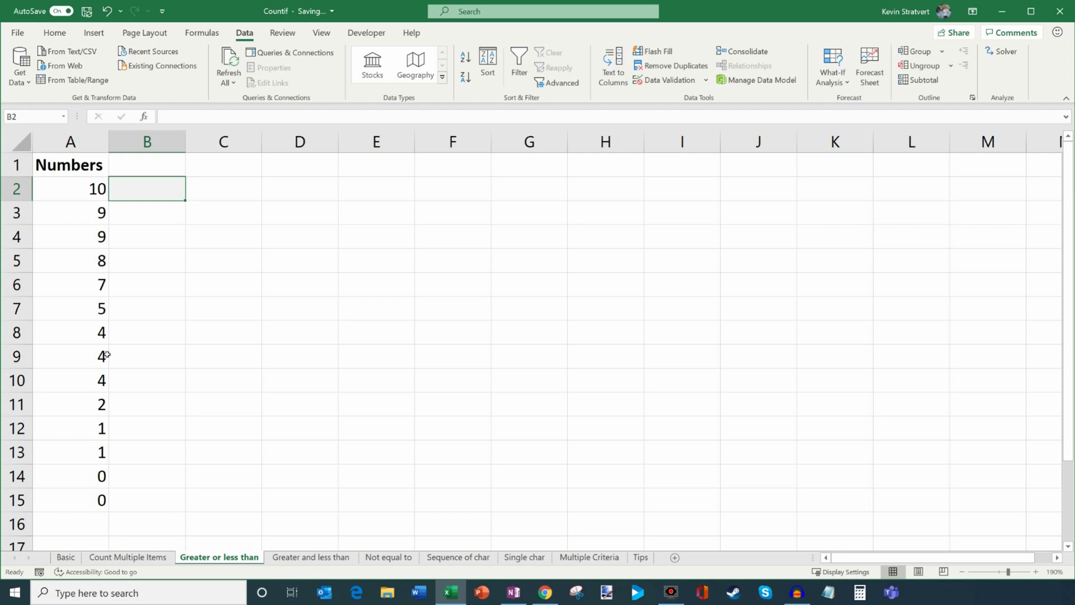
type("=countif")
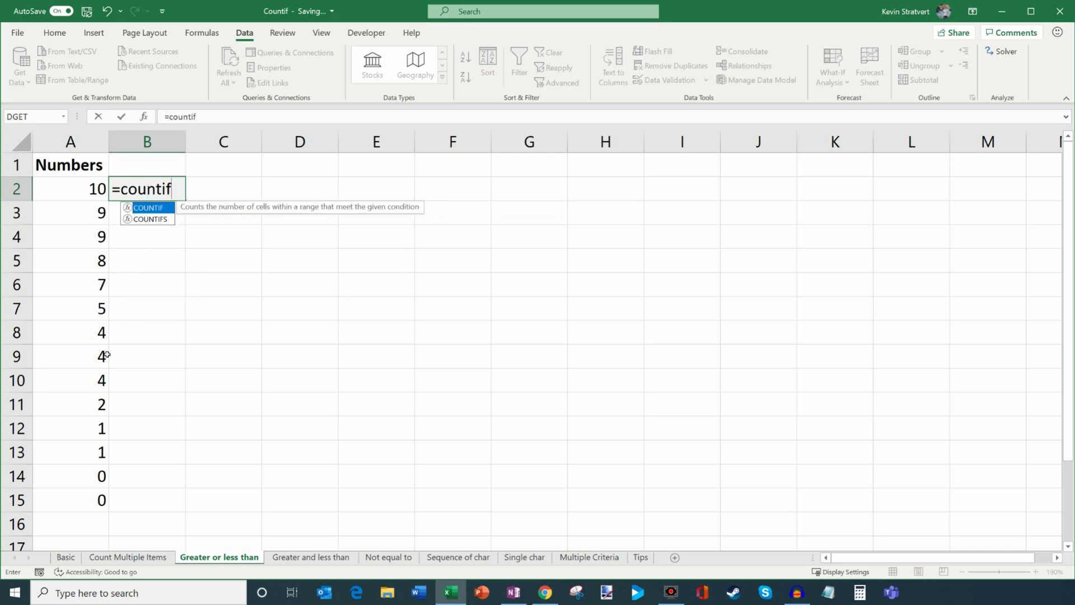
type("(")
left_click_drag(97, 189, 102, 501)
type(",")
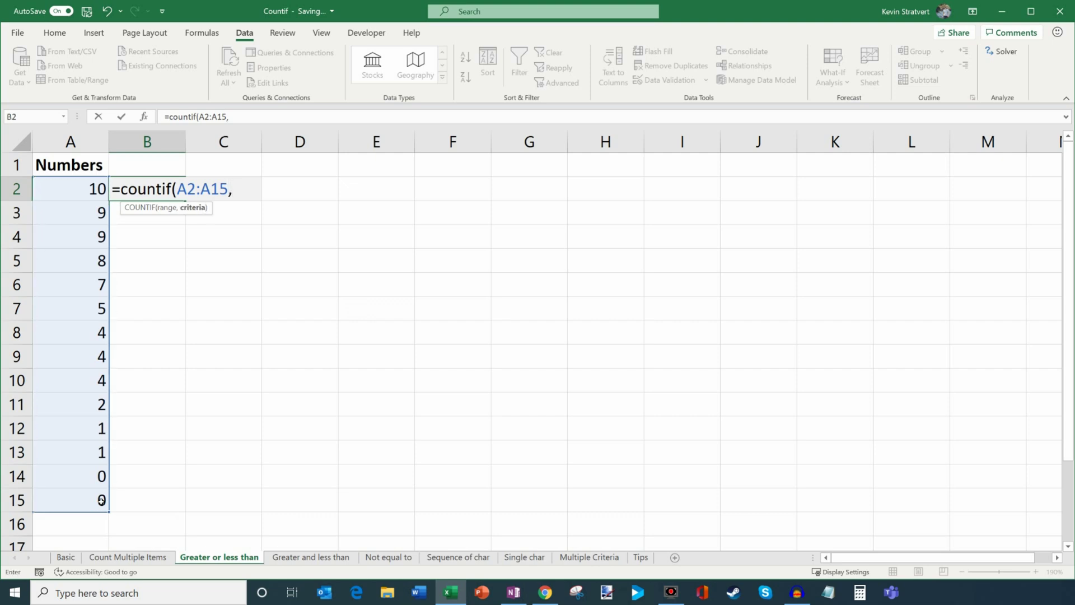
type("\"<10\"")
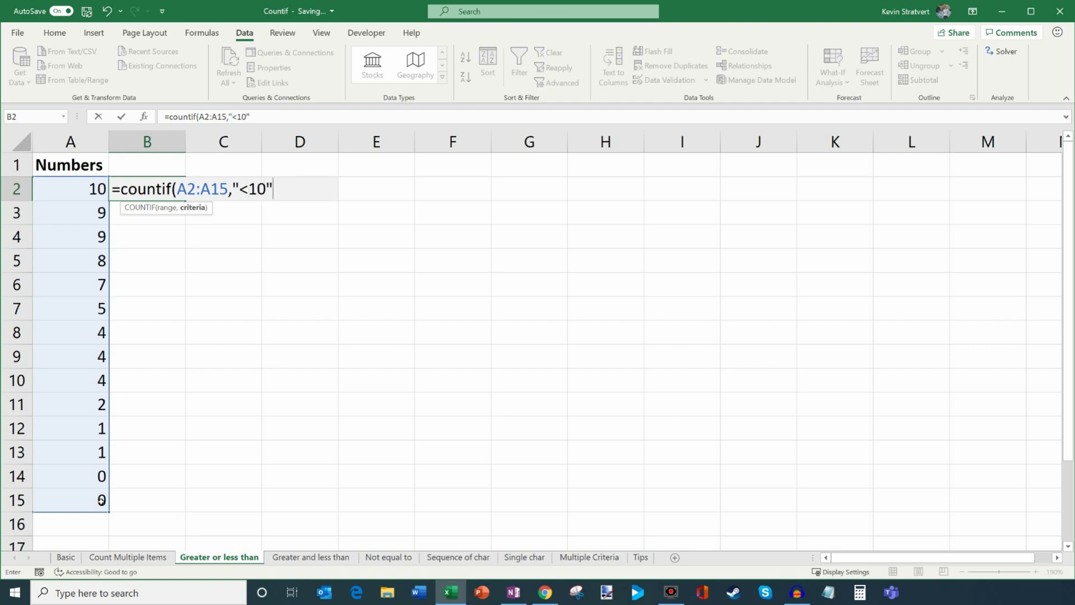
type(")")
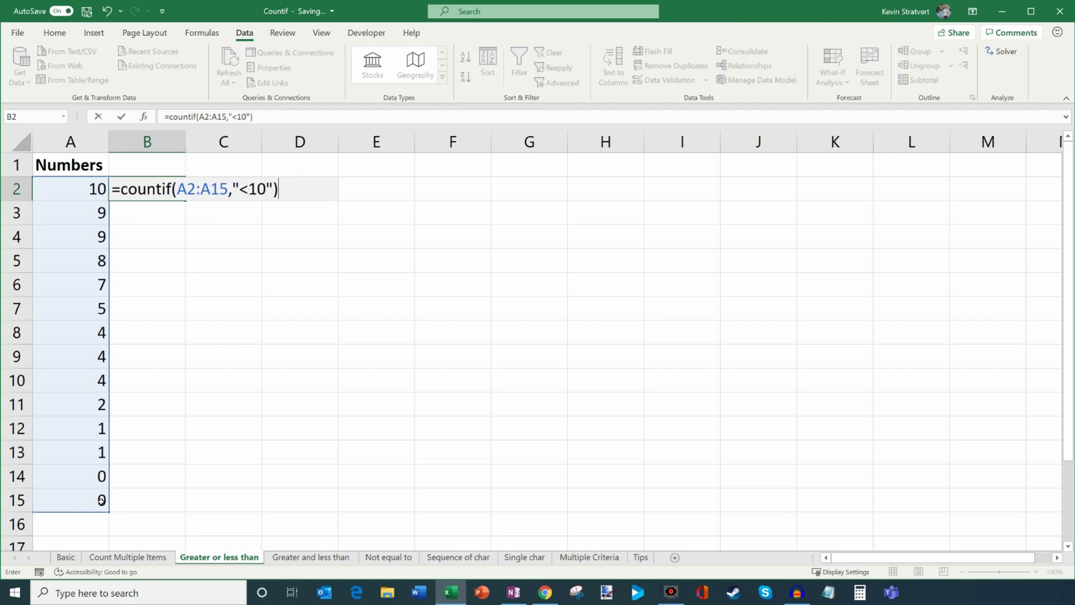
key("Return")
Review the B2 formula and select the numbers in A2:A15 to compare them with its count.
left_click(167, 188)
left_click_drag(96, 188, 92, 509)
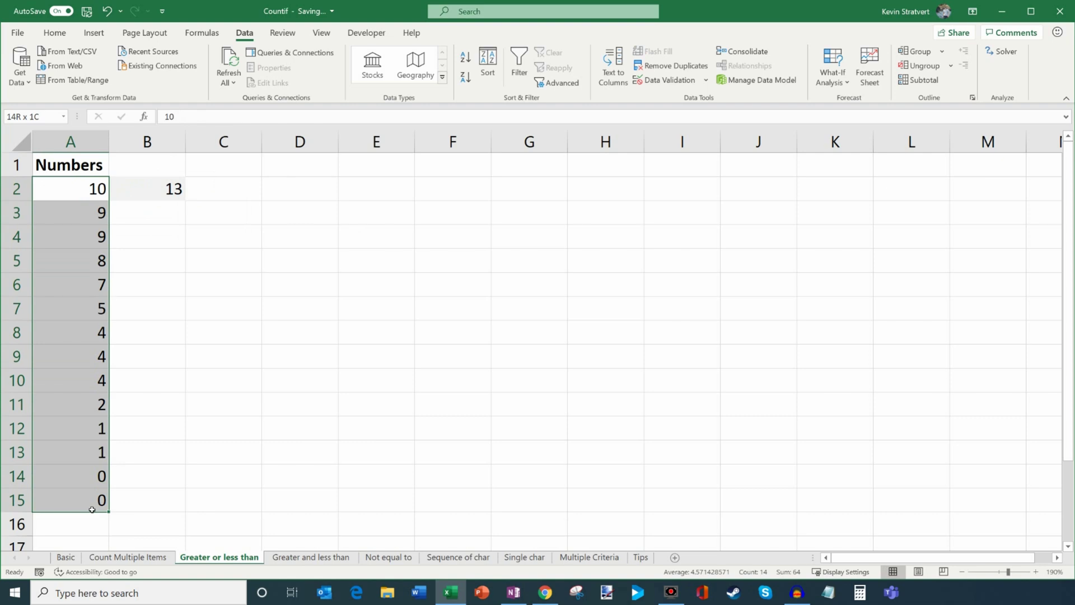
left_click_drag(92, 509, 92, 510)
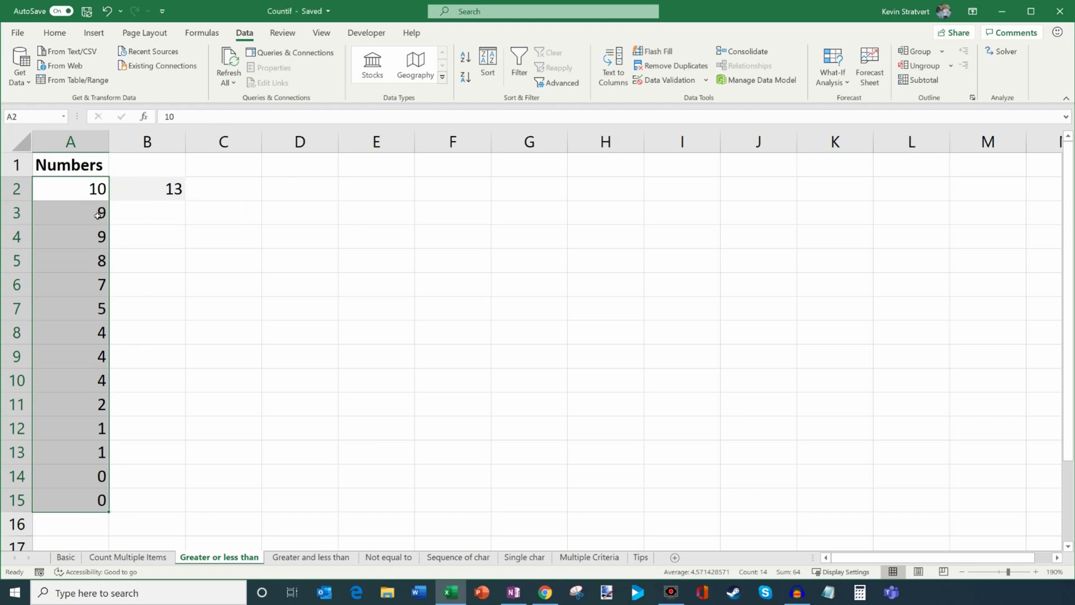
Change the criterion in B2's COUNTIF formula to "<8" and select the matching numbers in A6:A15.
left_click(148, 186)
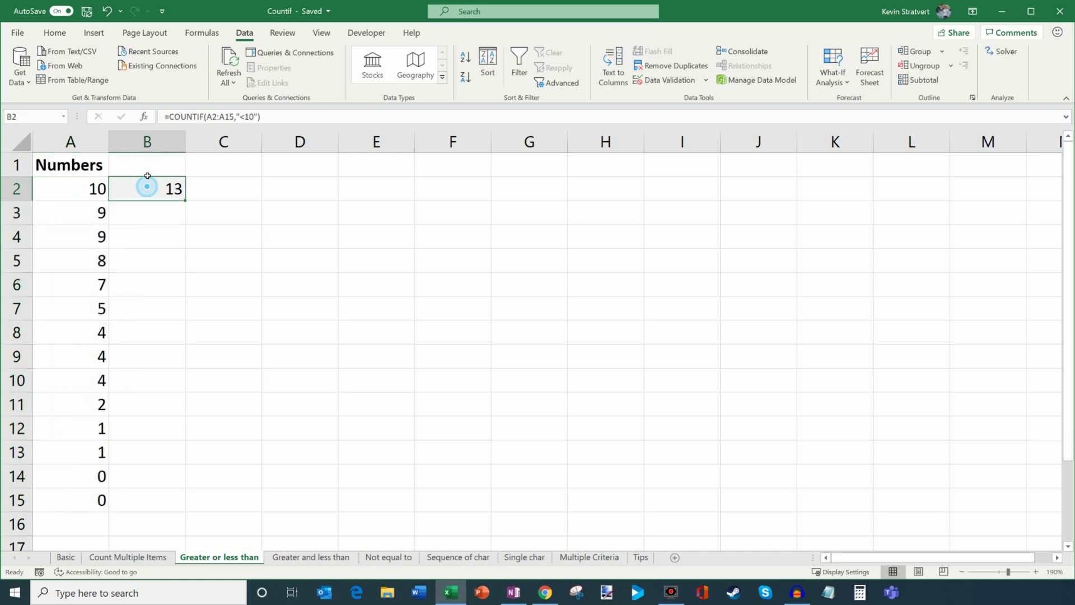
left_click(257, 119)
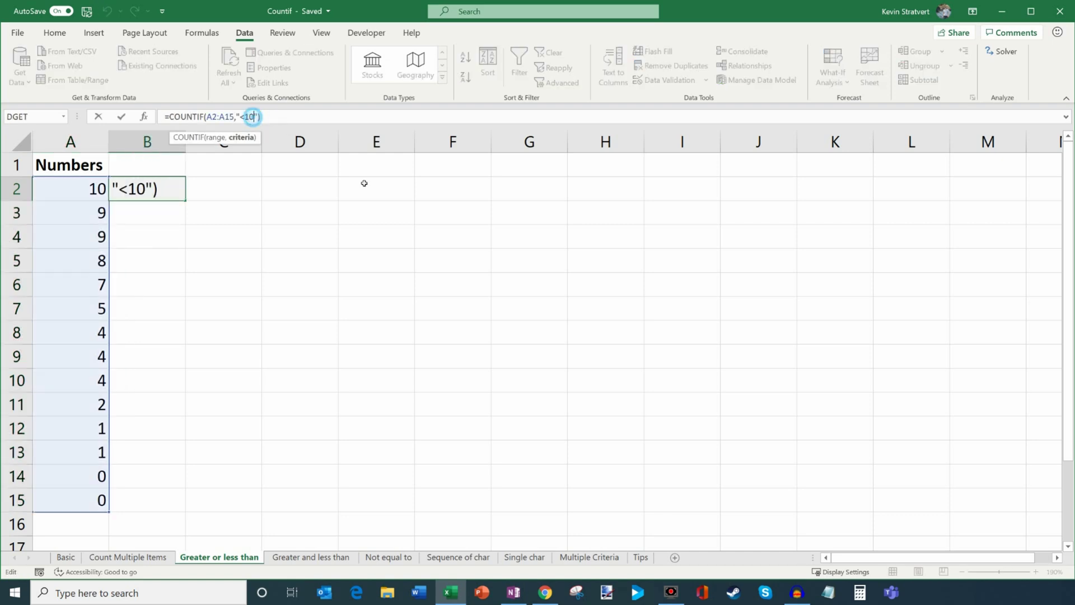
key("BackSpace")
key("BackSpace")
type("8")
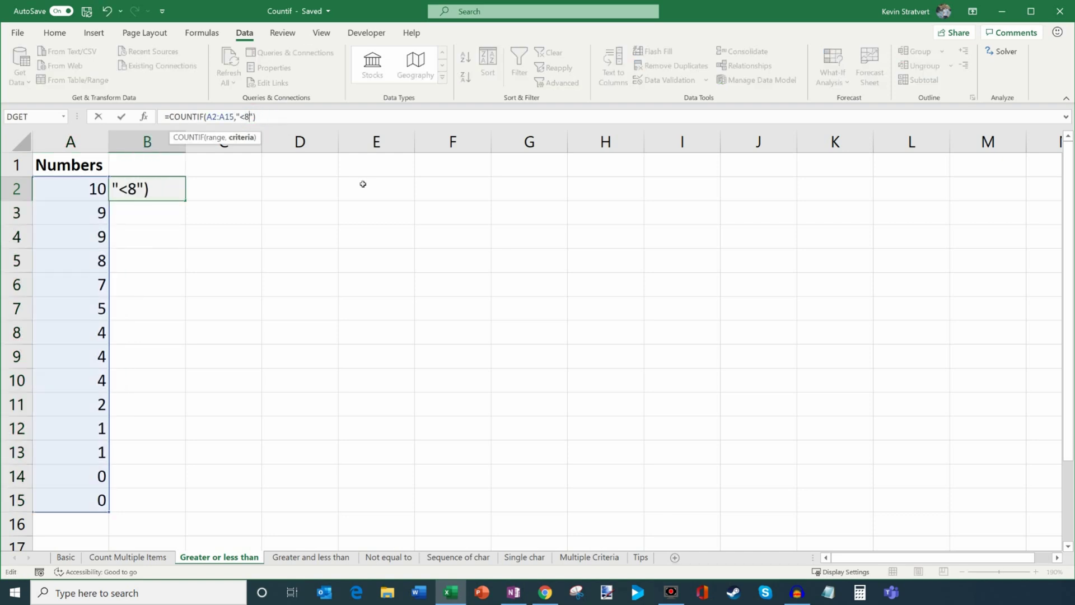
key("Return")
left_click_drag(98, 284, 98, 499)
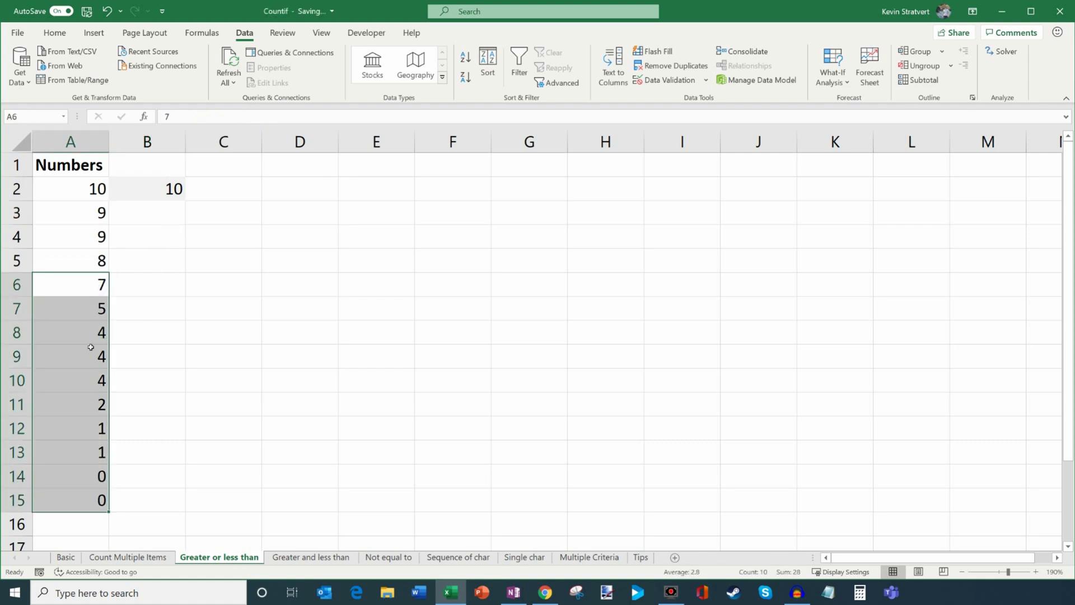
Change the criterion in B2's COUNTIF formula to ">8".
left_click(159, 181)
left_click(250, 118)
key("BackSpace")
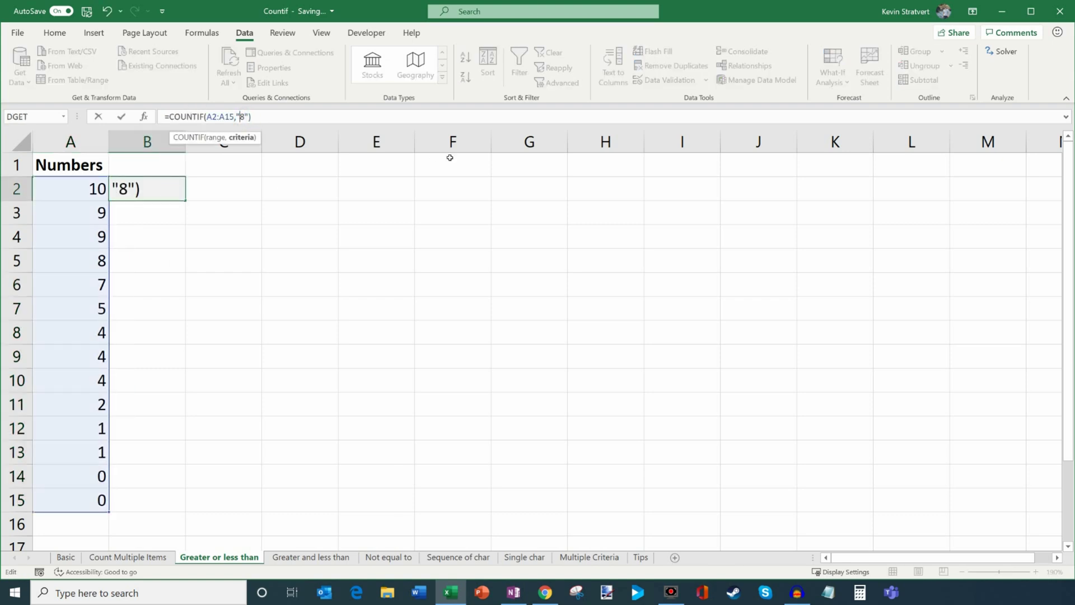
type(">")
key("Return")
Select the numbers greater than 8 in A2:A4 and review the COUNTIF formula in B2.
left_click(87, 239)
key("shift+Up")
key("shift+Up")
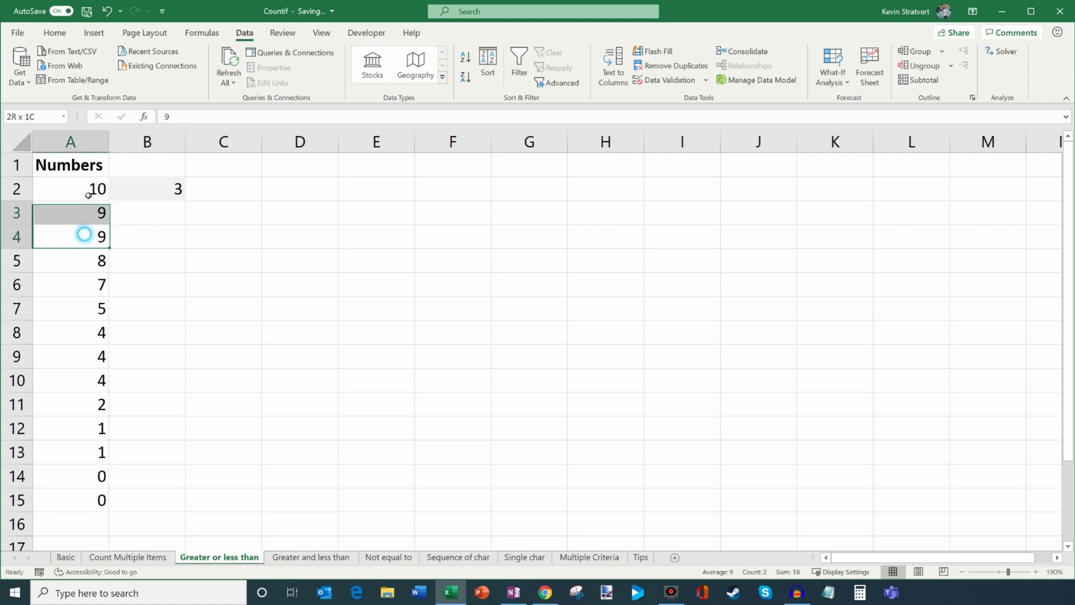
left_click(169, 194)
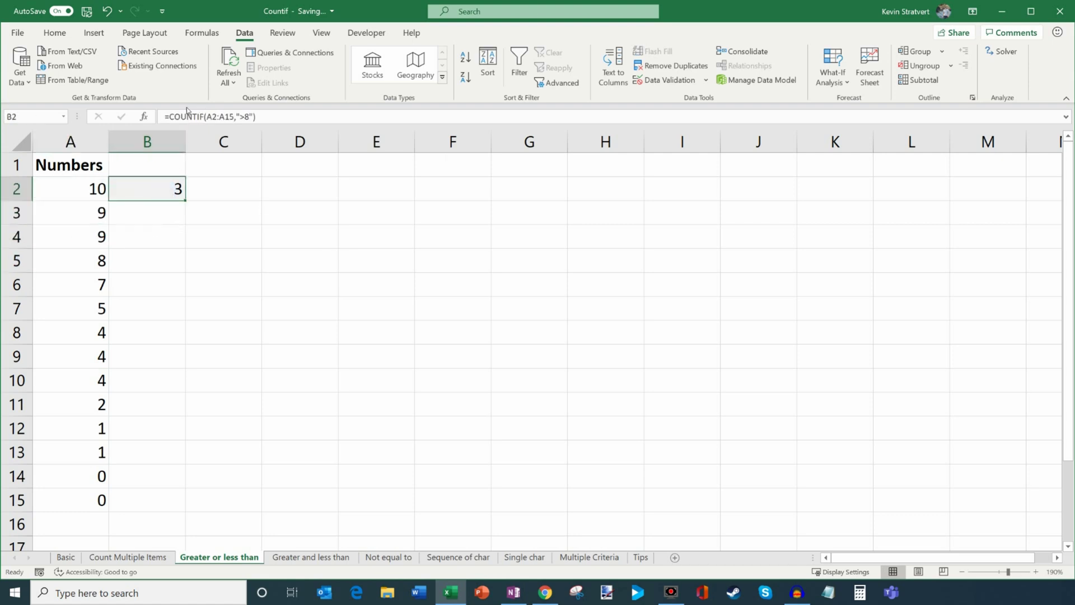
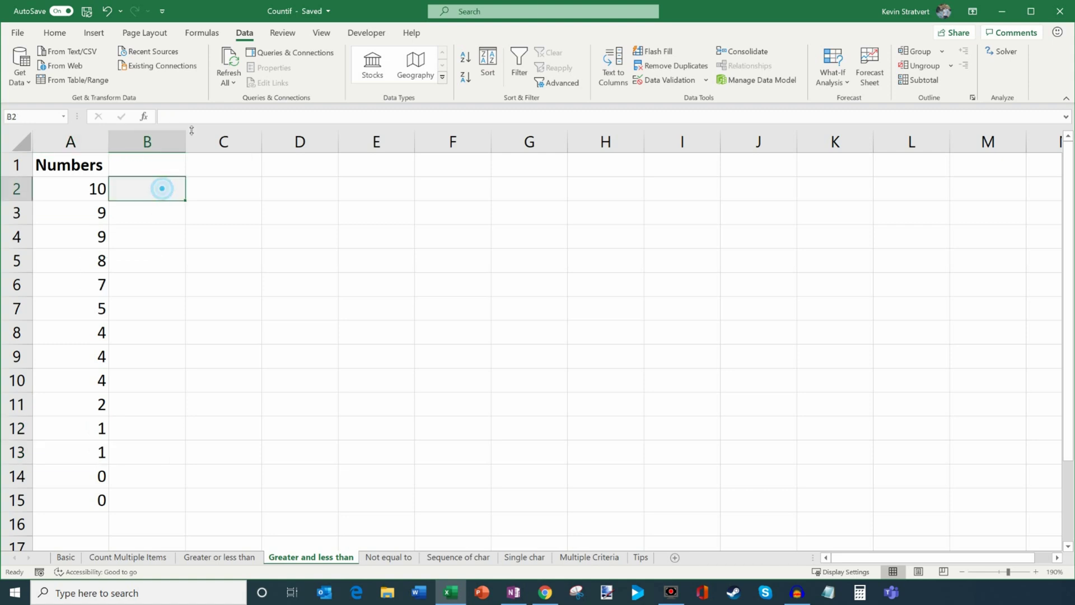
On the Greater and less than sheet, enter a COUNTIF in B2 counting "<=9" in A2:A15, and select the matching numbers A3:A15.
type("=countif(")
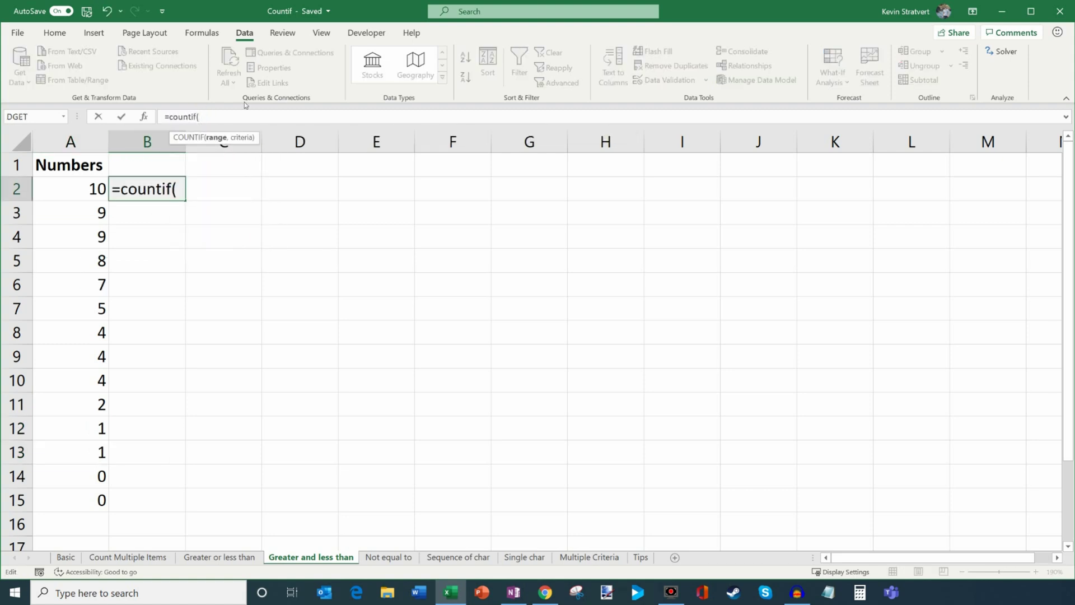
left_click_drag(85, 188, 99, 502)
type(",")
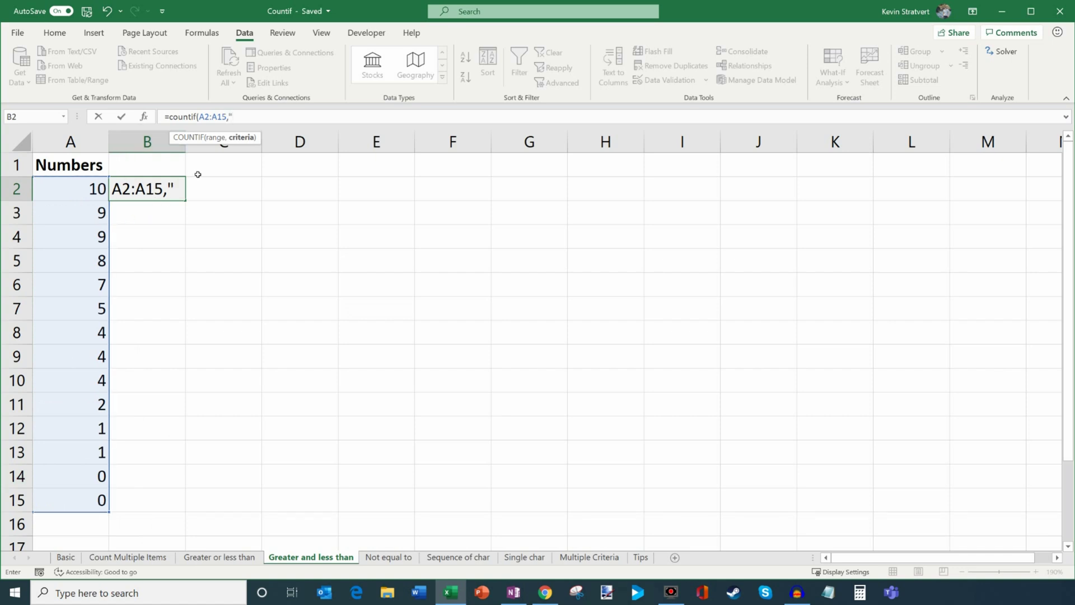
type("\"<=9)")
key("BackSpace")
type("\")")
key("Return")
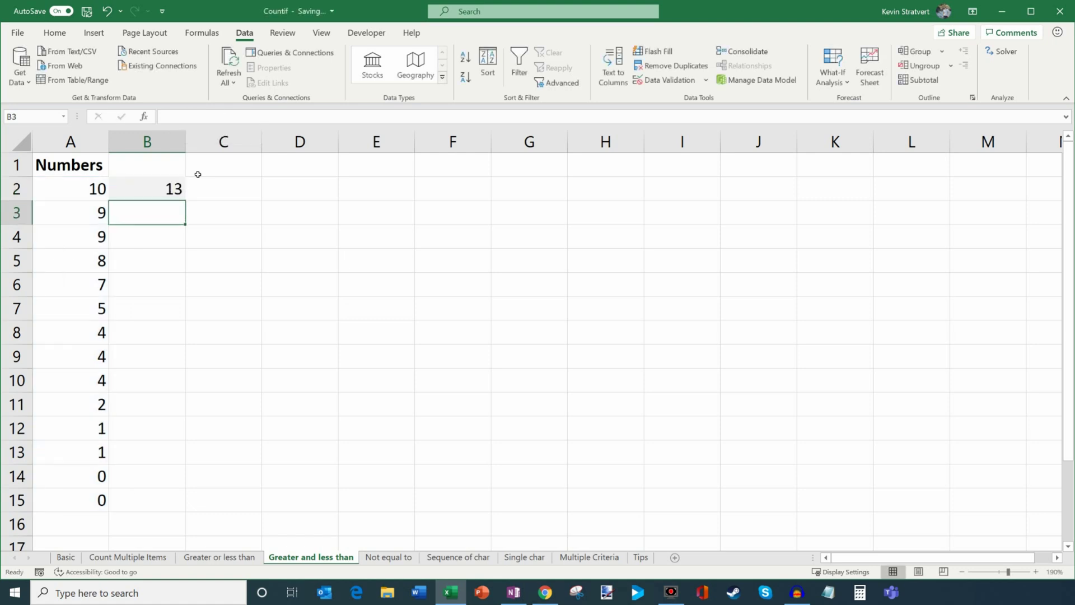
left_click(121, 179)
left_click_drag(89, 212, 77, 513)
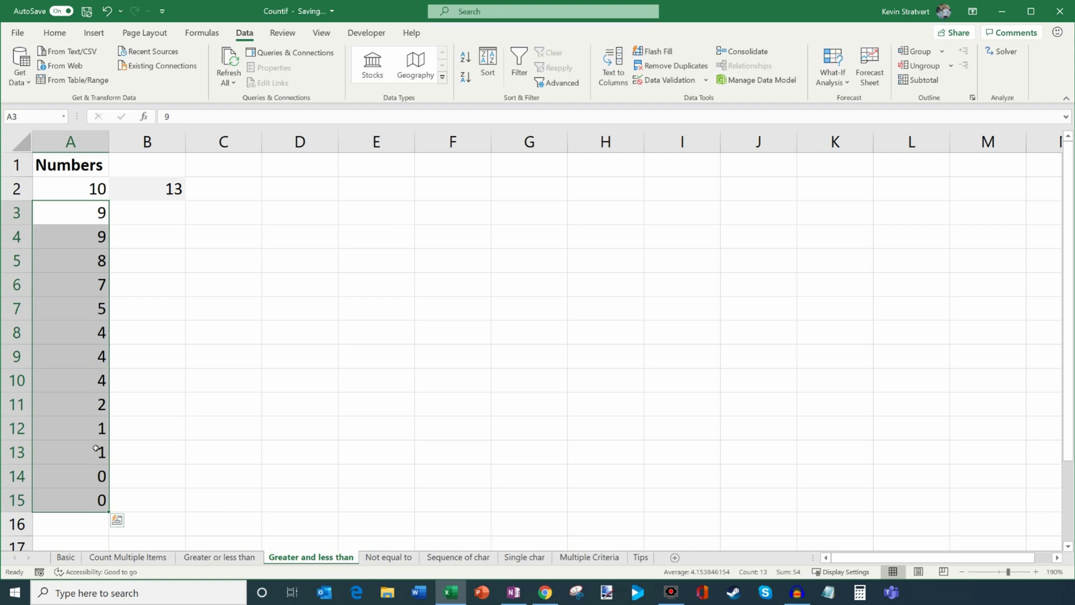
Extend B2's formula by subtracting a second COUNTIF that counts "<1" in A2:A15.
left_click(169, 189)
left_click(287, 114)
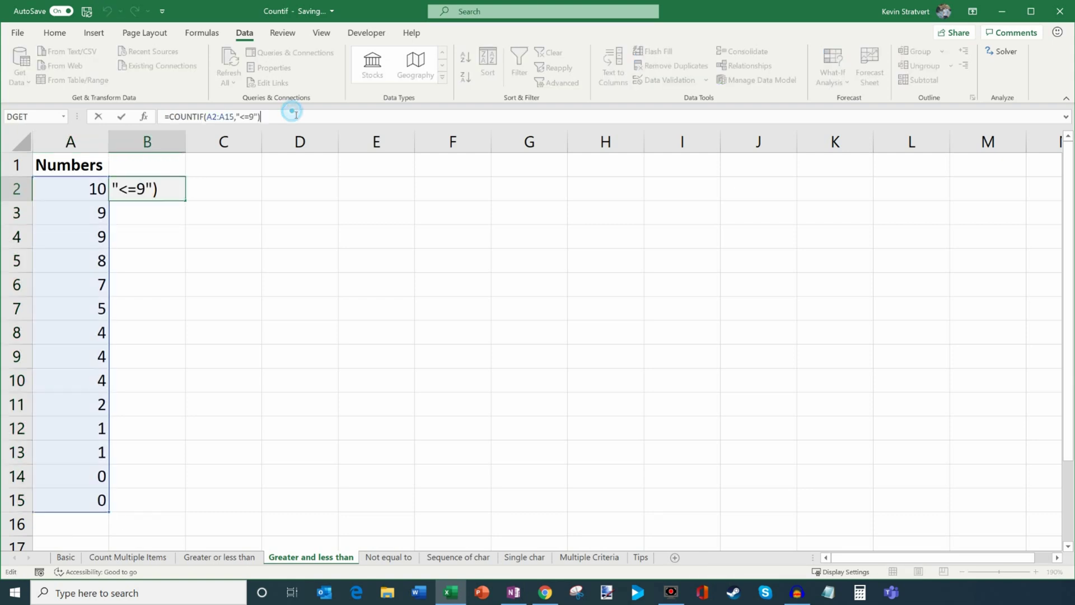
type("-")
type("countif(")
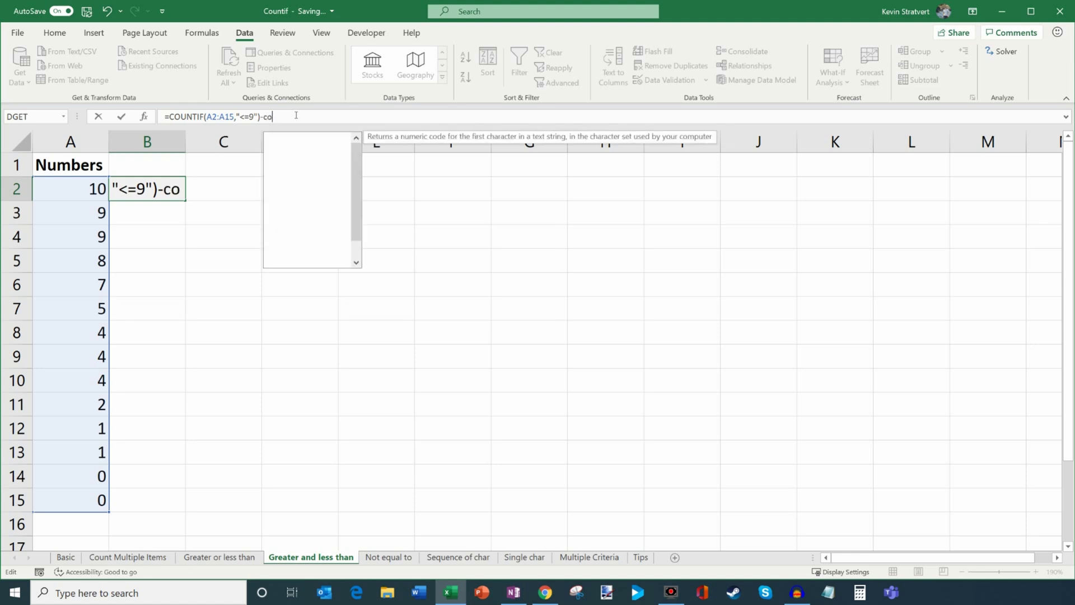
left_click_drag(75, 189, 105, 512)
type(",")
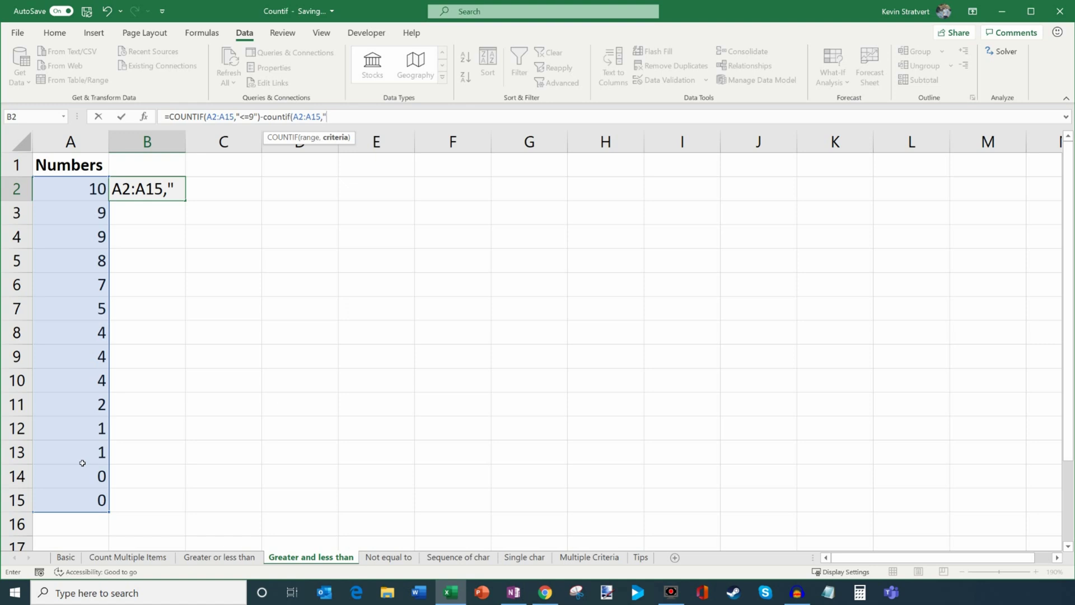
type("<1\")")
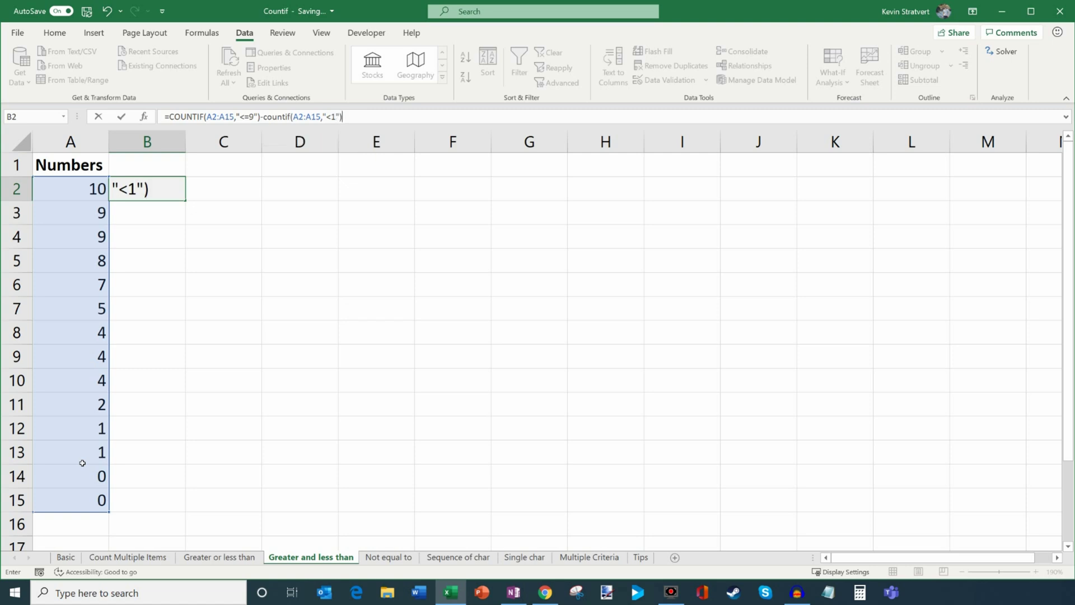
key("Return")
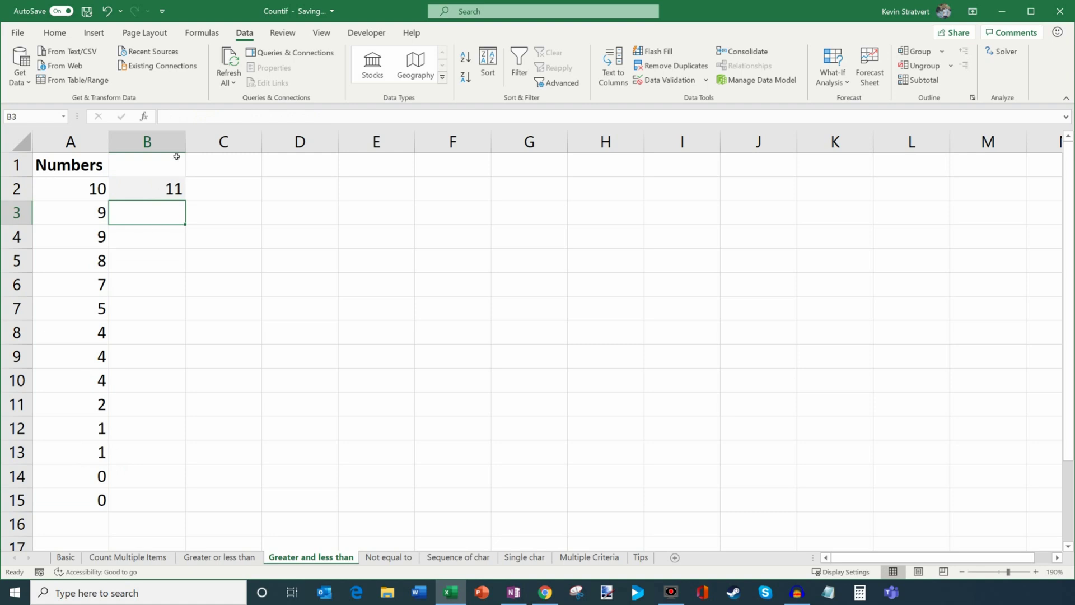
Select the counted numbers A3:A13 and compare them with the excluded cells A2 and A14:A15.
left_click_drag(93, 215, 100, 454)
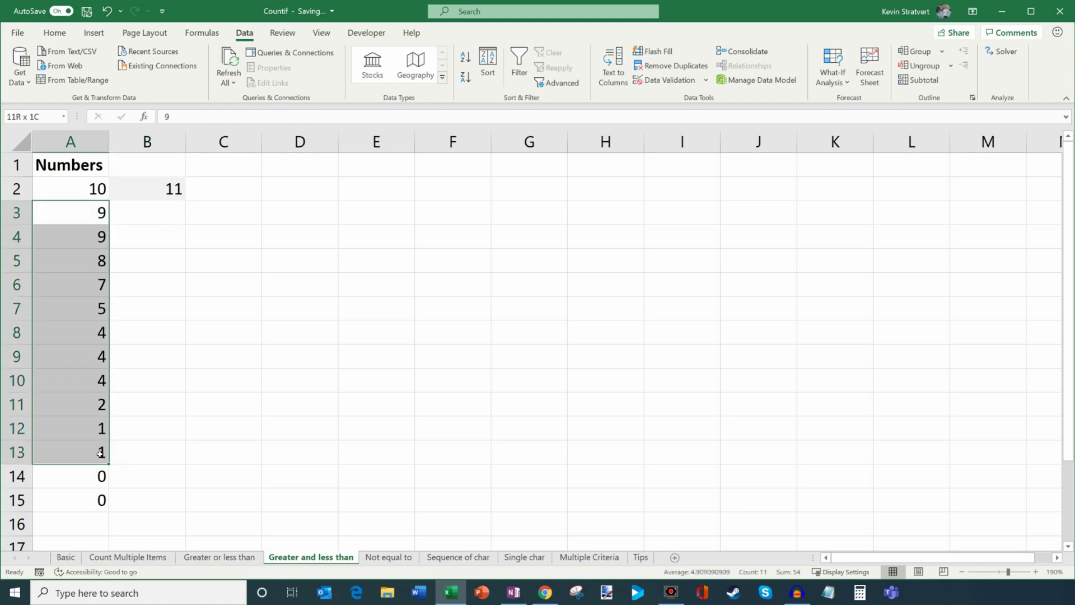
left_click_drag(100, 454, 100, 453)
left_click(90, 188)
left_click_drag(90, 476, 94, 498)
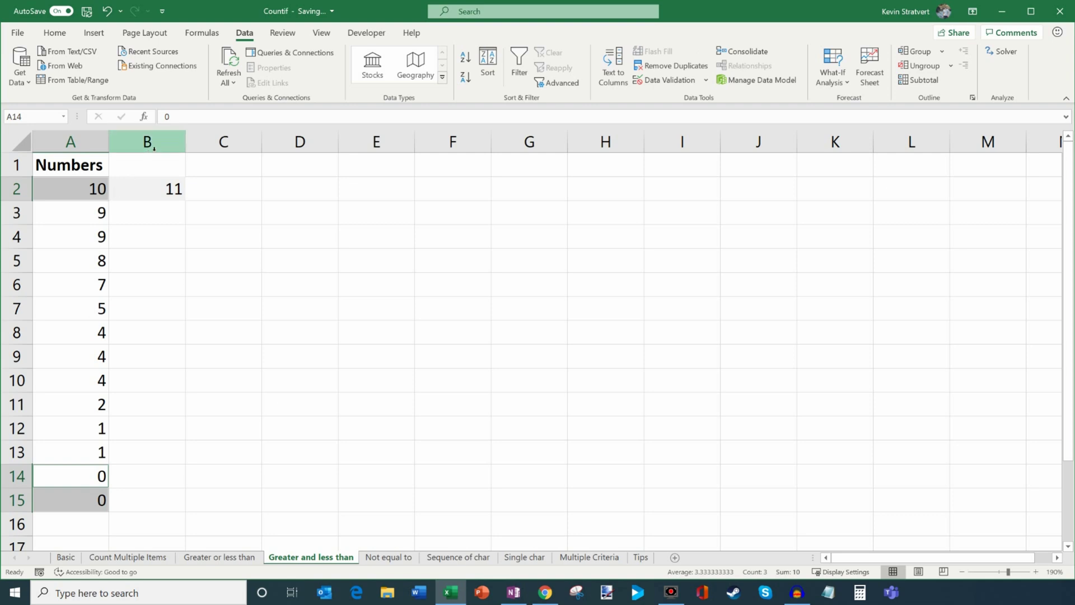
left_click_drag(95, 211, 84, 451)
Review B2's combined formula by selecting A3:A15 for the first COUNTIF and A14:A15 for the subtracted one.
left_click(163, 190)
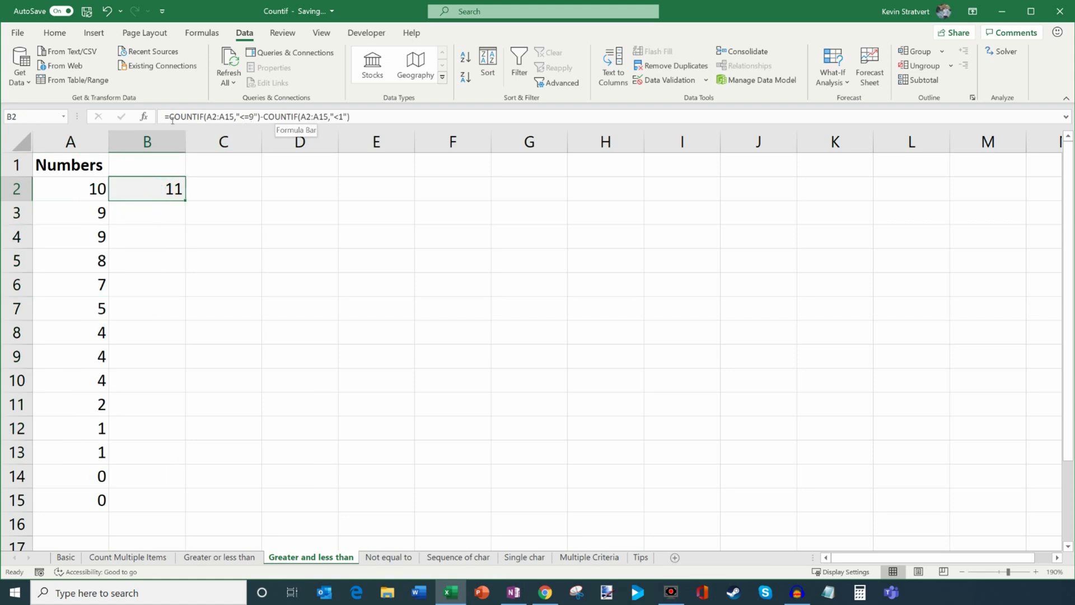
left_click_drag(95, 219, 88, 512)
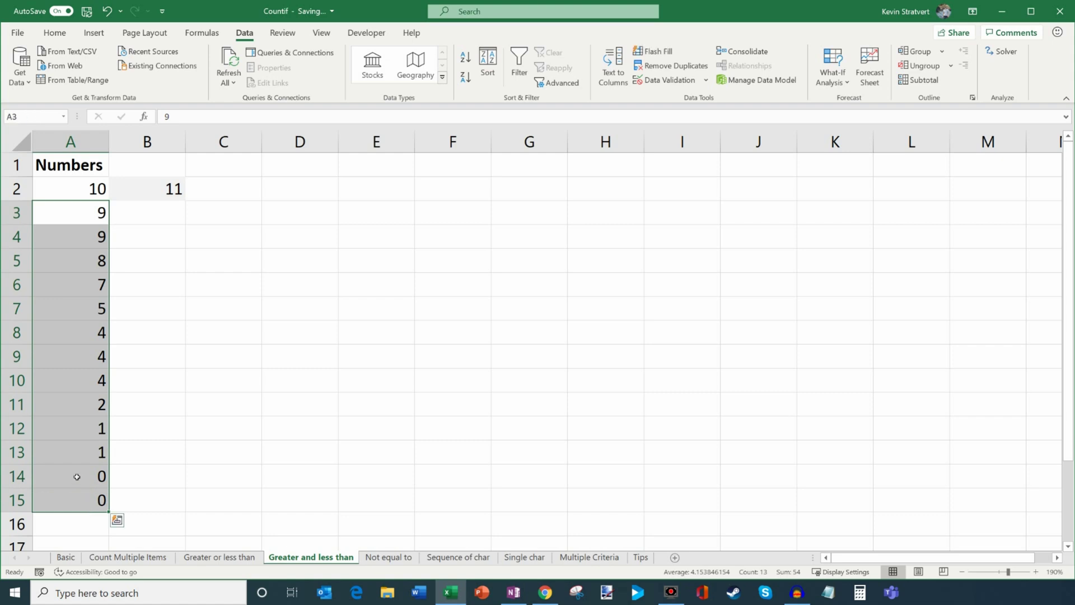
key("ctrl+q")
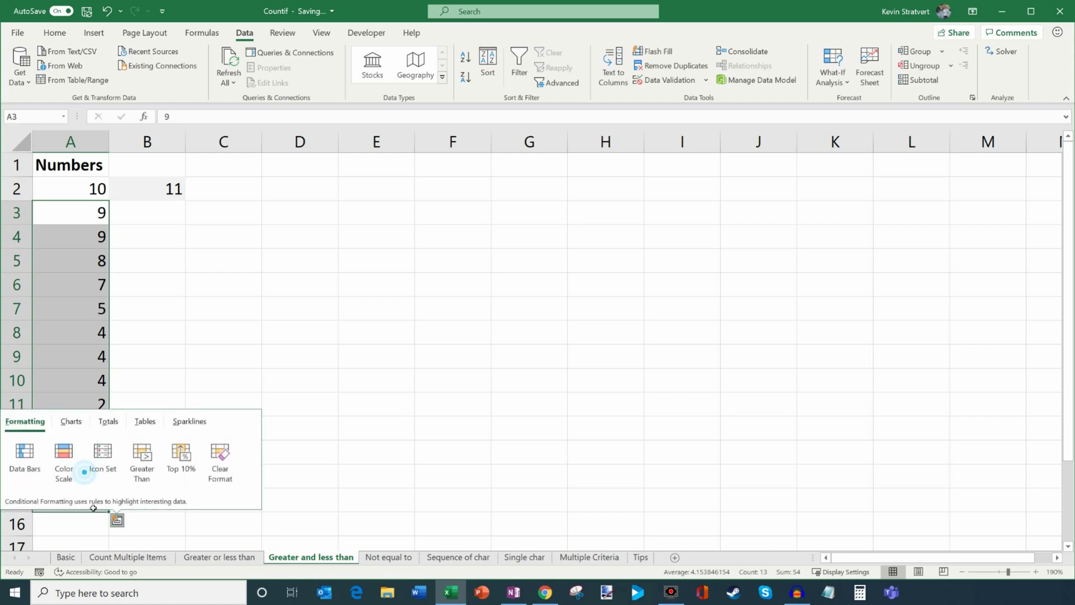
left_click(161, 300)
left_click_drag(98, 480, 103, 512)
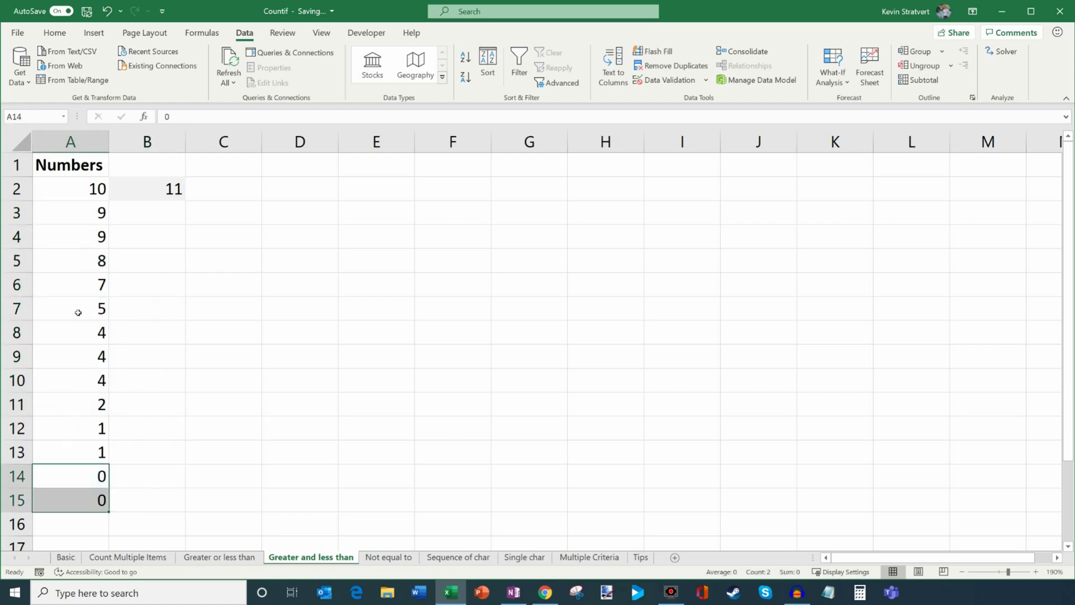
On the Not equal to sheet, select the full list A2:A15 and the 4s in A8:A10 that are left out.
left_click(401, 560)
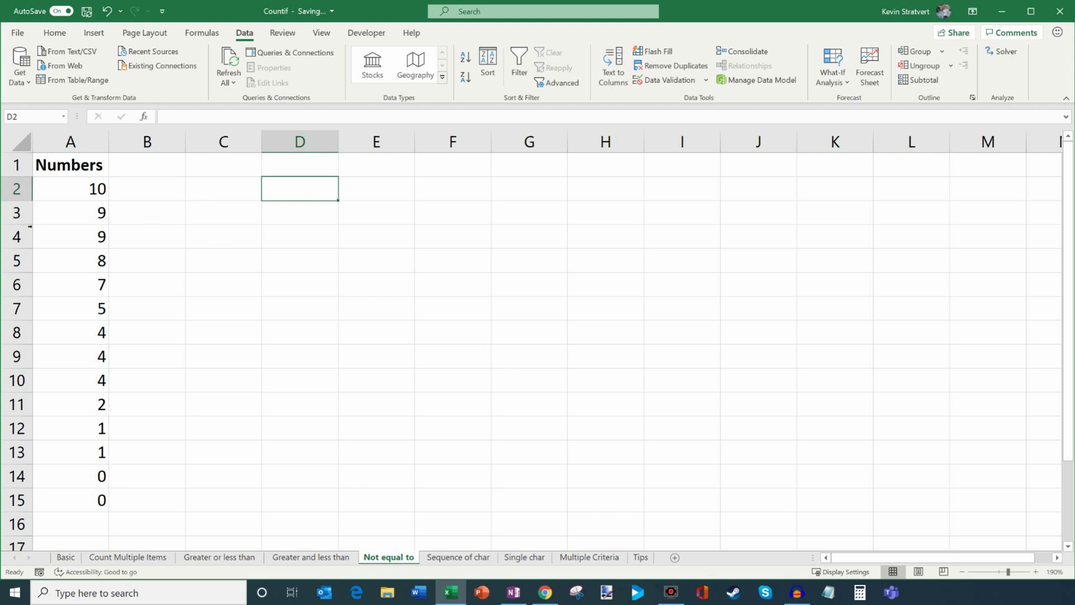
left_click_drag(72, 189, 85, 521)
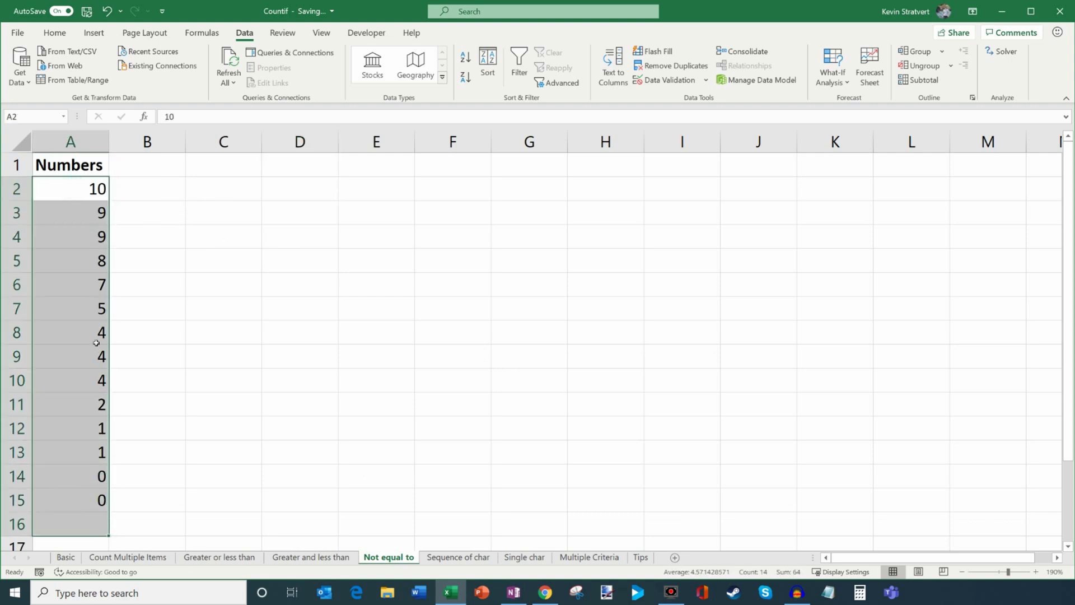
left_click_drag(84, 189, 78, 503)
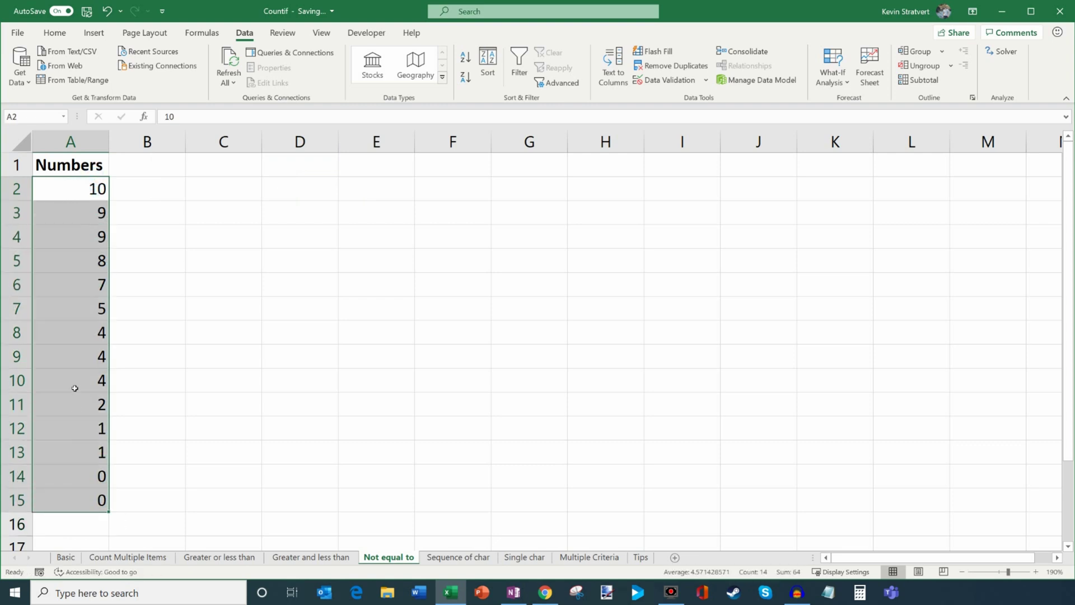
left_click_drag(85, 334, 88, 389)
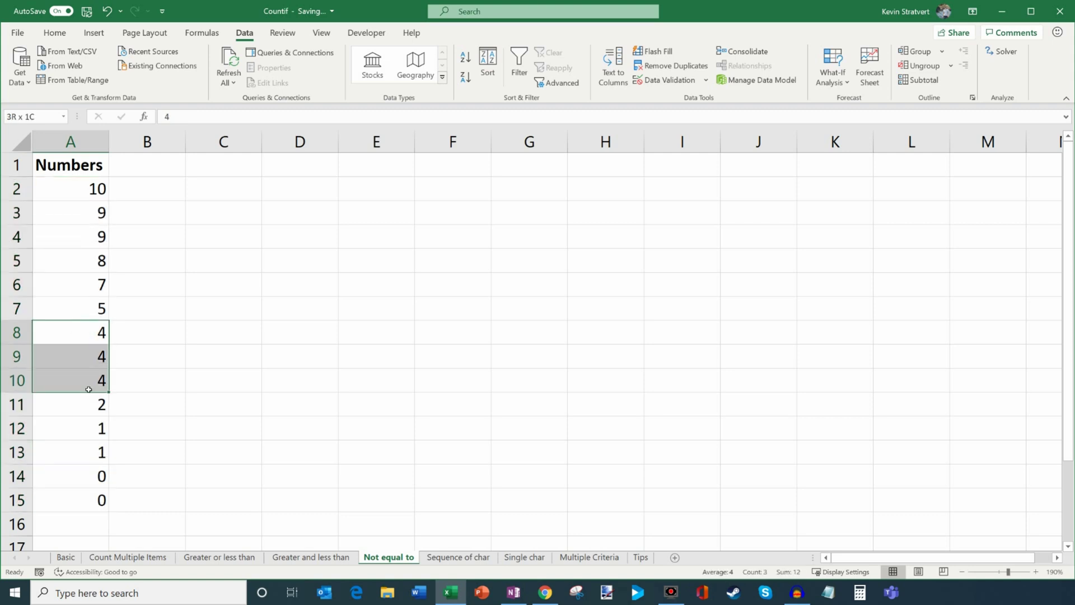
left_click_drag(91, 188, 96, 504)
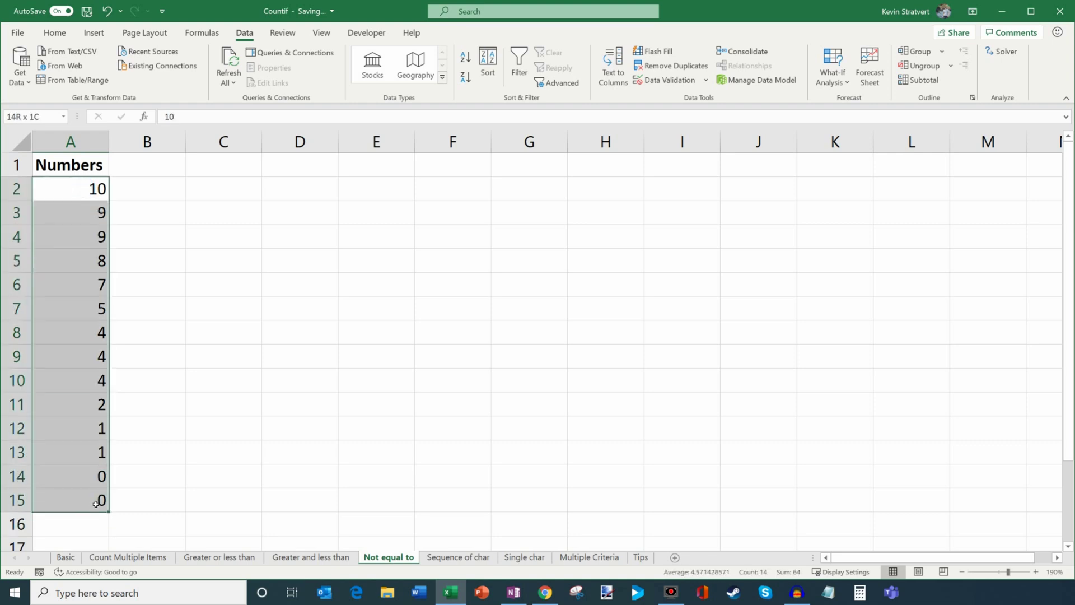
left_click_drag(92, 355, 93, 381)
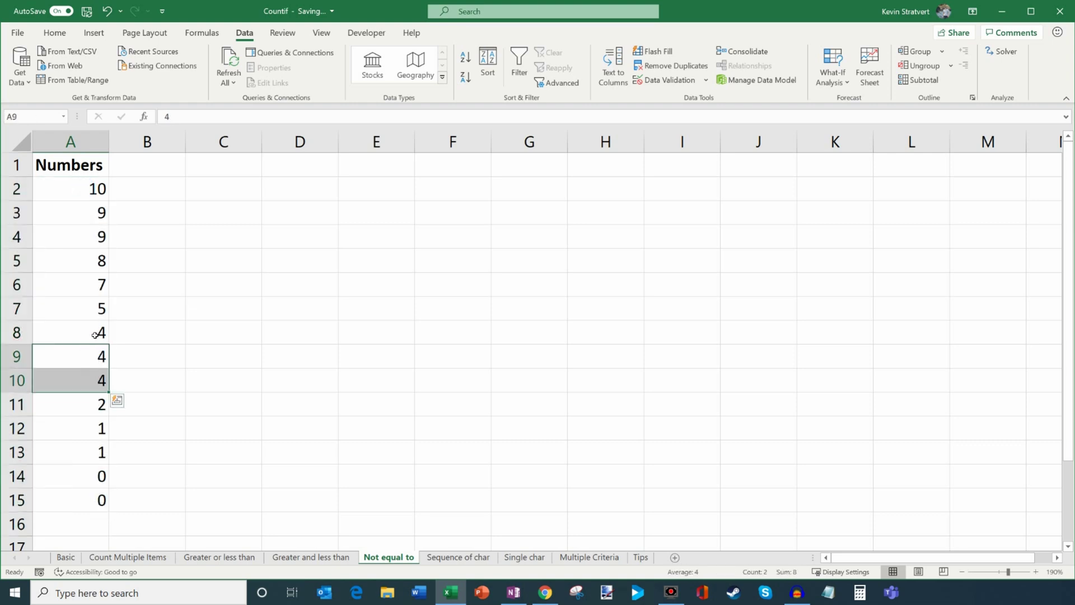
left_click_drag(94, 334, 96, 335)
Enter a COUNTIF in C2 counting "<>4" in A2:A15, and check it against the excluded 4s in A8:A10.
left_click(210, 195)
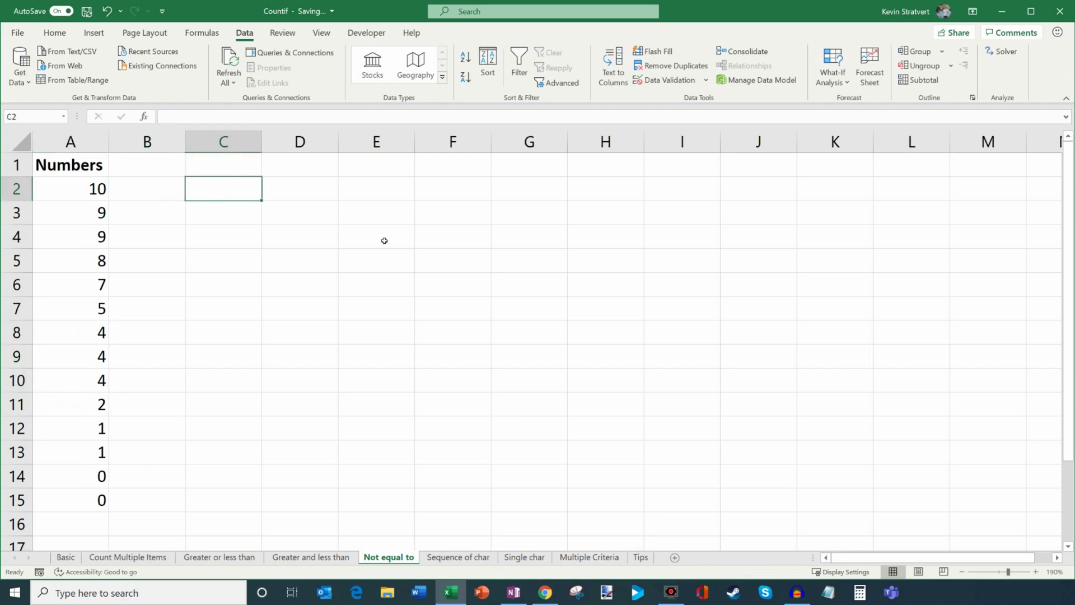
type("=count")
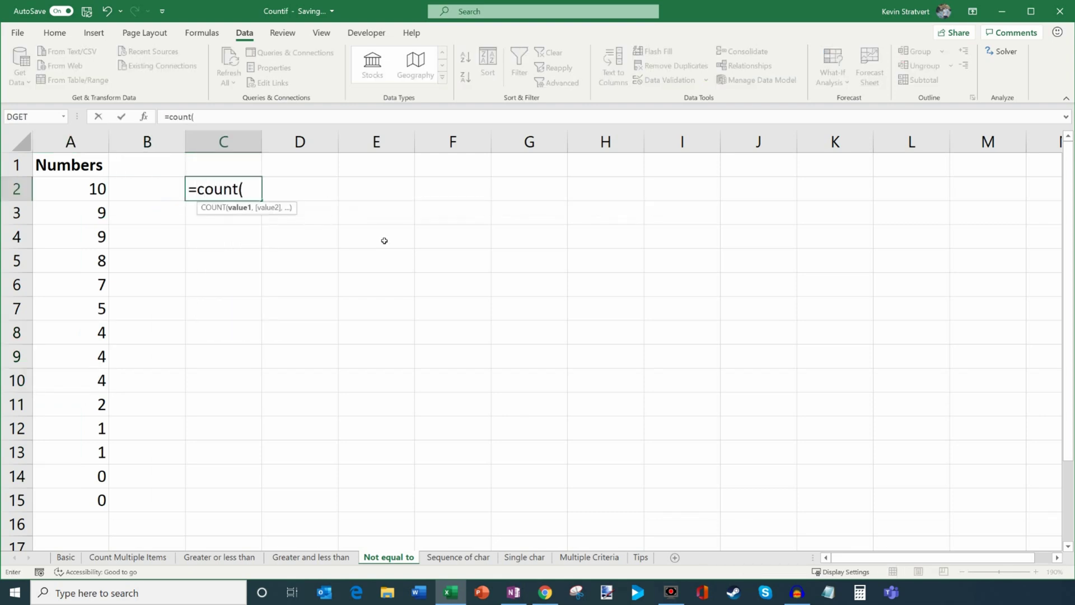
type("if(")
left_click_drag(90, 185, 90, 501)
type(",")
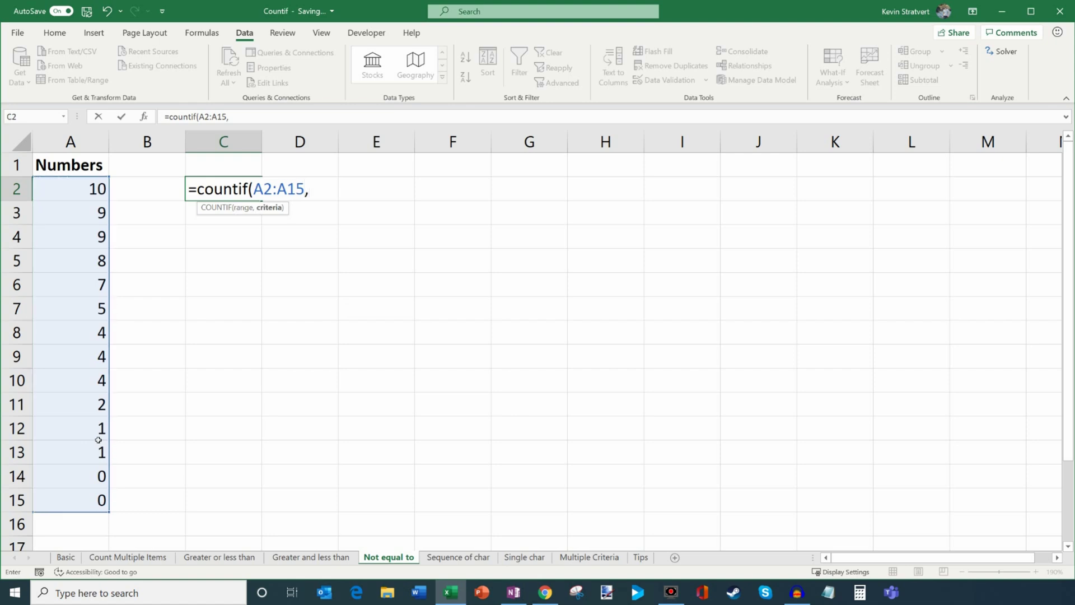
type("\"<>")
type("4\")")
key("Return")
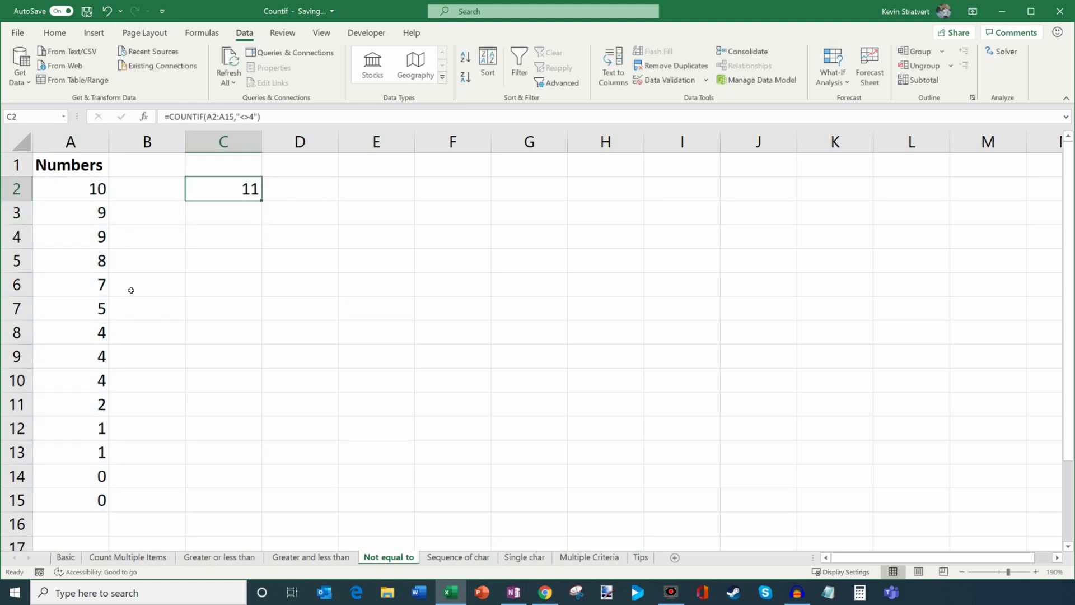
left_click_drag(93, 329, 93, 375)
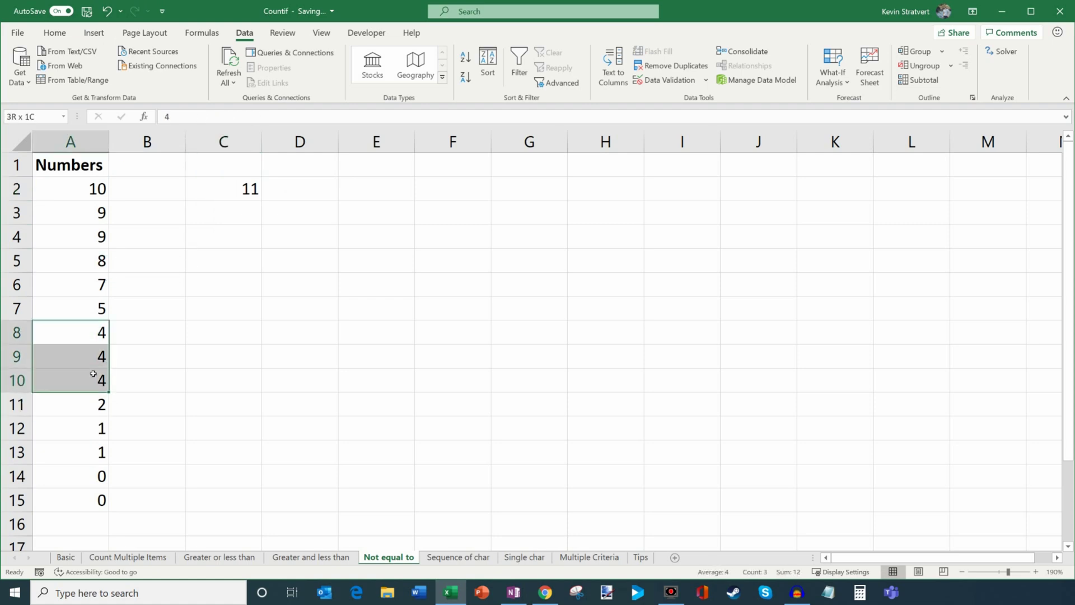
left_click(242, 189)
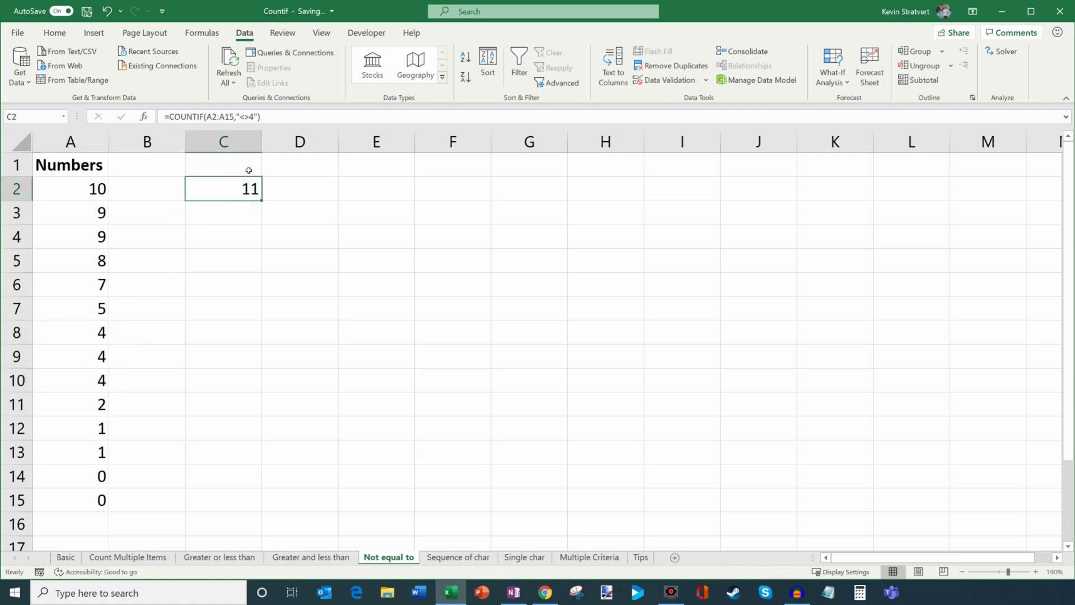
Enter 4 in cell E2 as the value to exclude.
left_click(396, 193)
type("4")
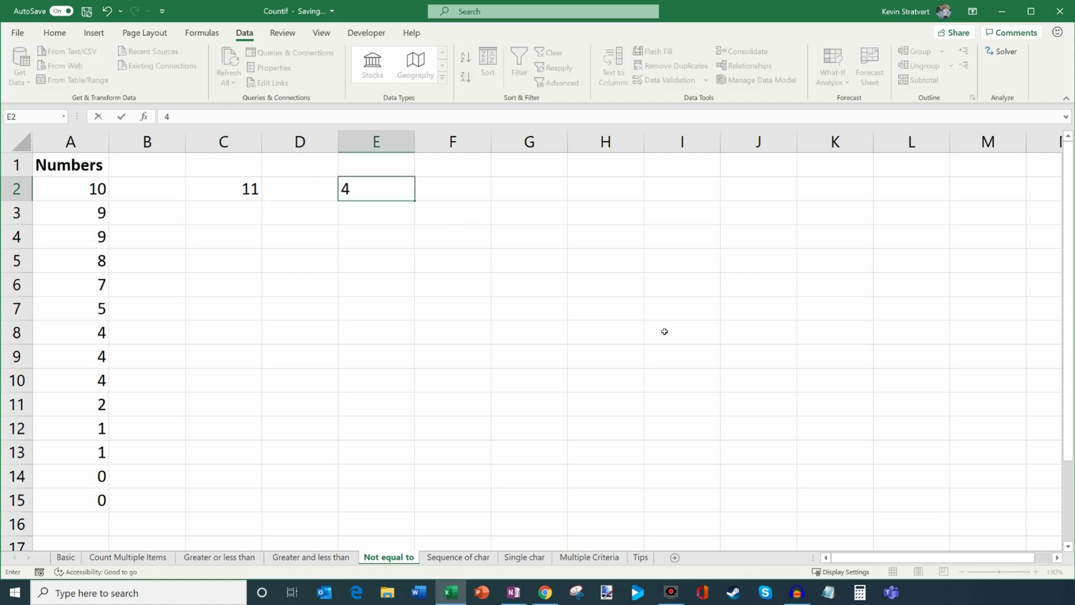
key("ctrl+Return")
Change the criterion in C2's COUNTIF formula to "<>"&E2 so it refers to the cell.
key("Left")
key("Left")
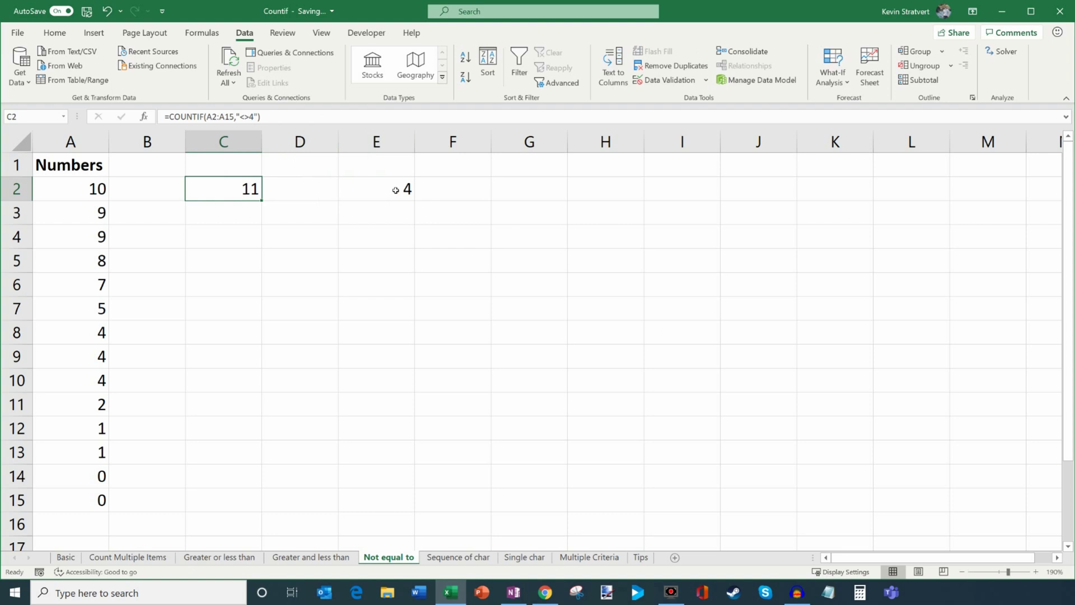
left_click(257, 116)
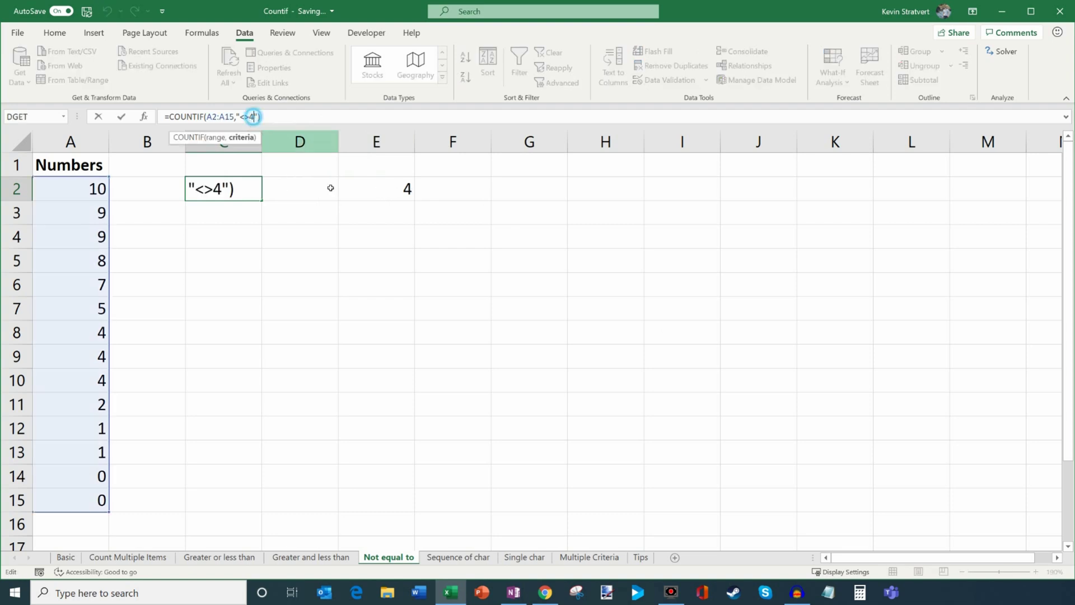
key("BackSpace")
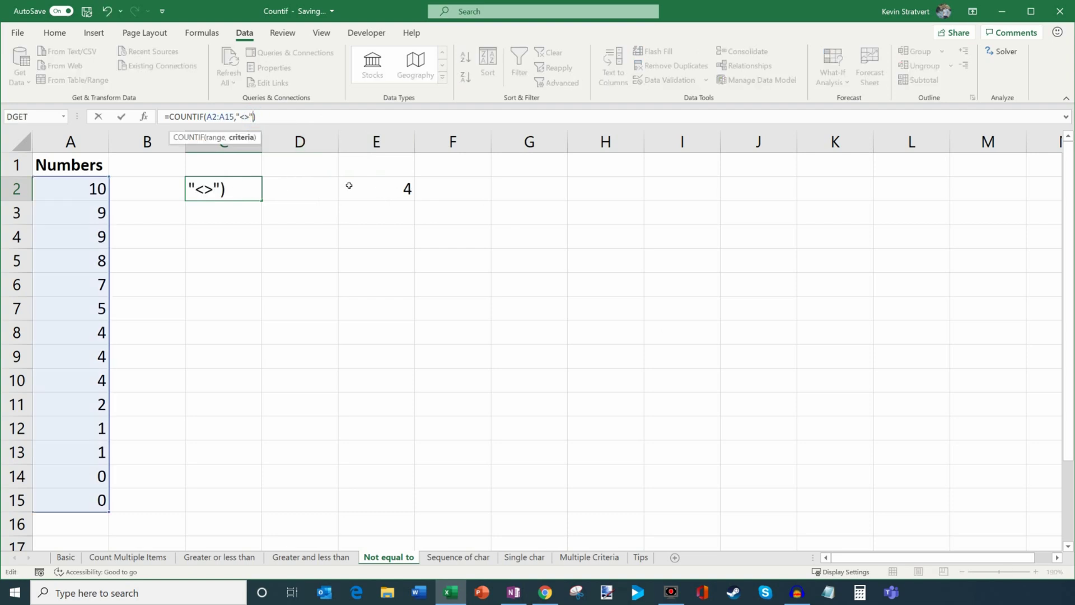
type("&")
left_click(385, 191)
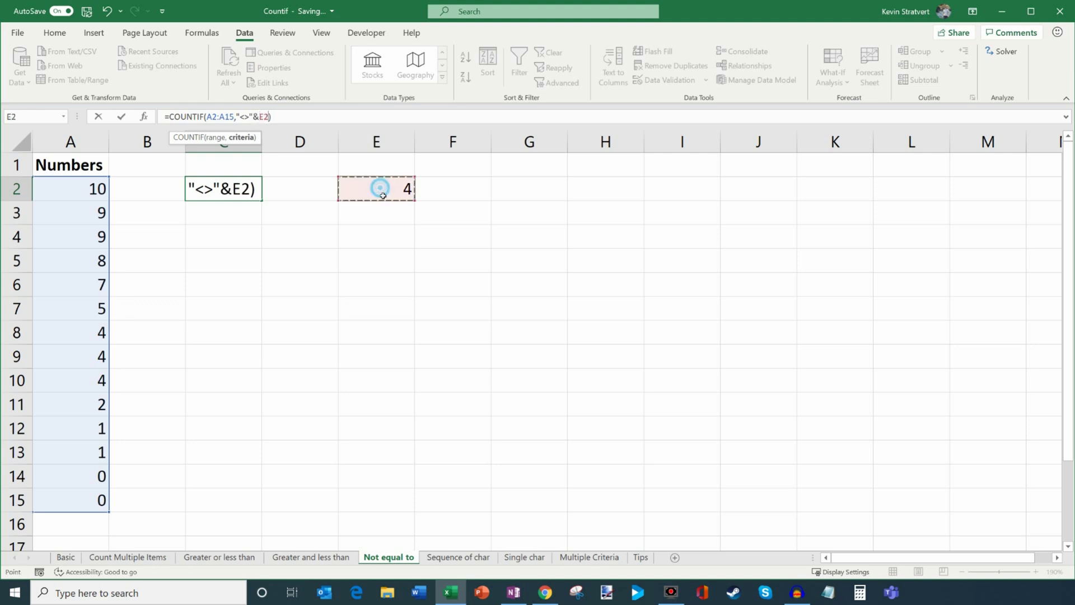
key("Return")
Change the excluded value in E2 to 5 and finally to 0, and review the formula in C2.
left_click(372, 186)
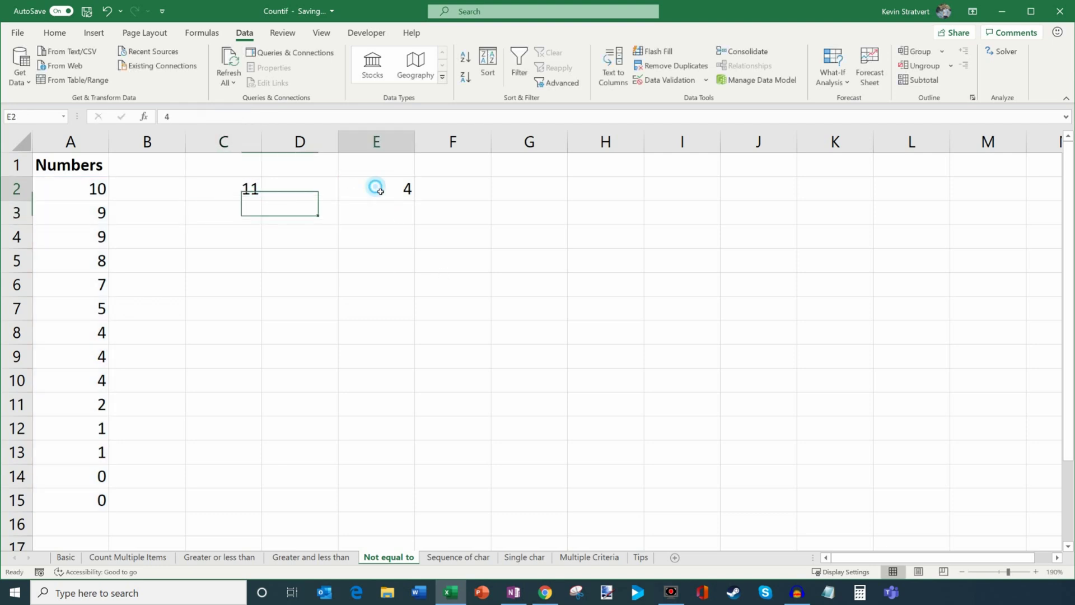
type("5")
key("Return")
key("Up")
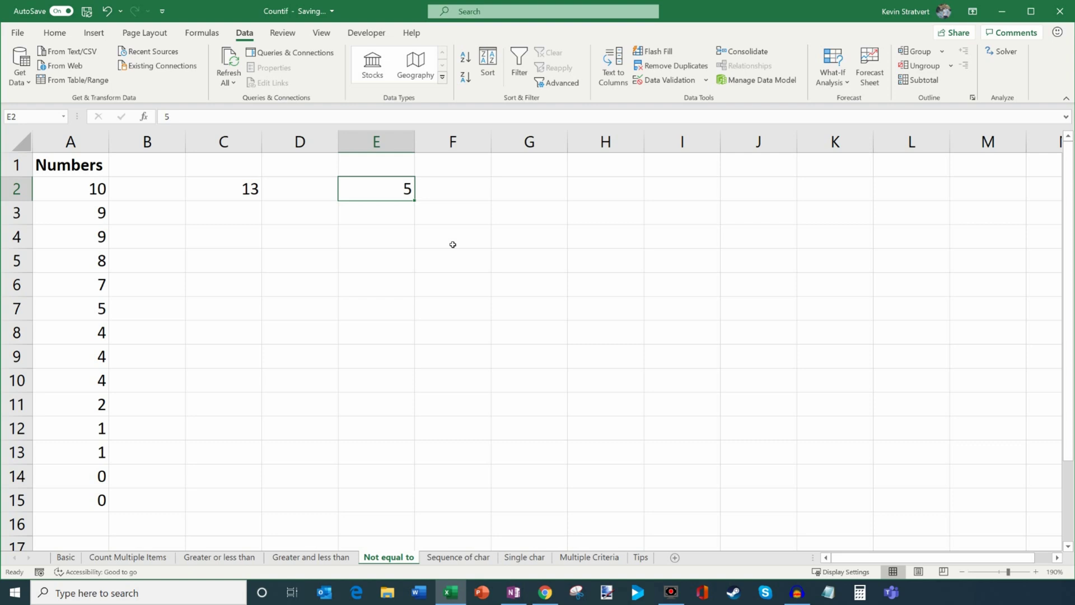
type("0")
key("Return")
key("Up")
left_click(241, 188)
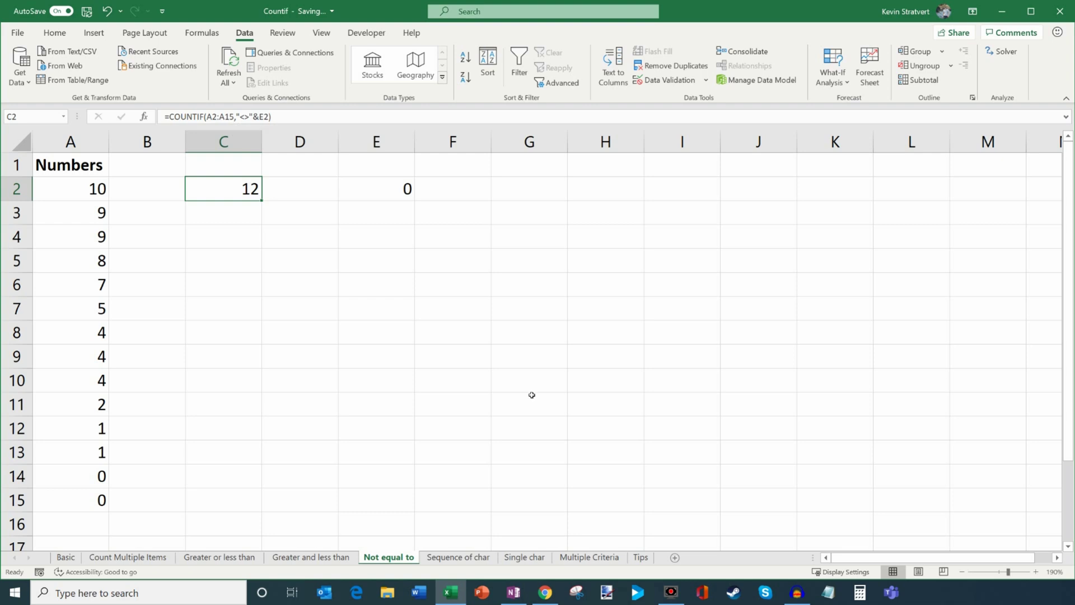
On the Sequence of char sheet, select the colors A2:A16 and those starting with M in A7:A8.
left_click(465, 558)
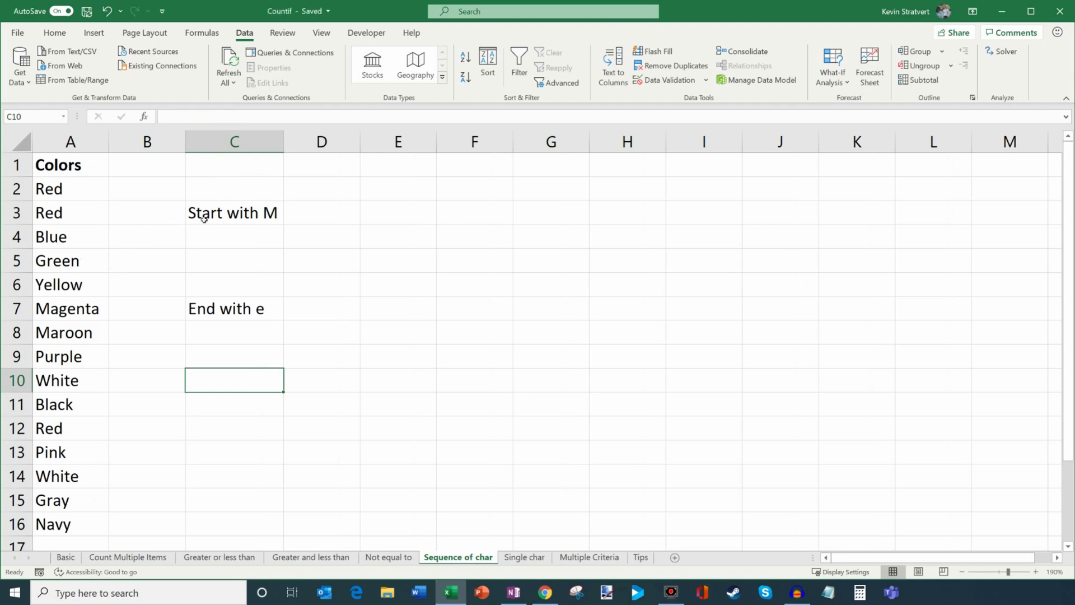
left_click_drag(69, 189, 77, 529)
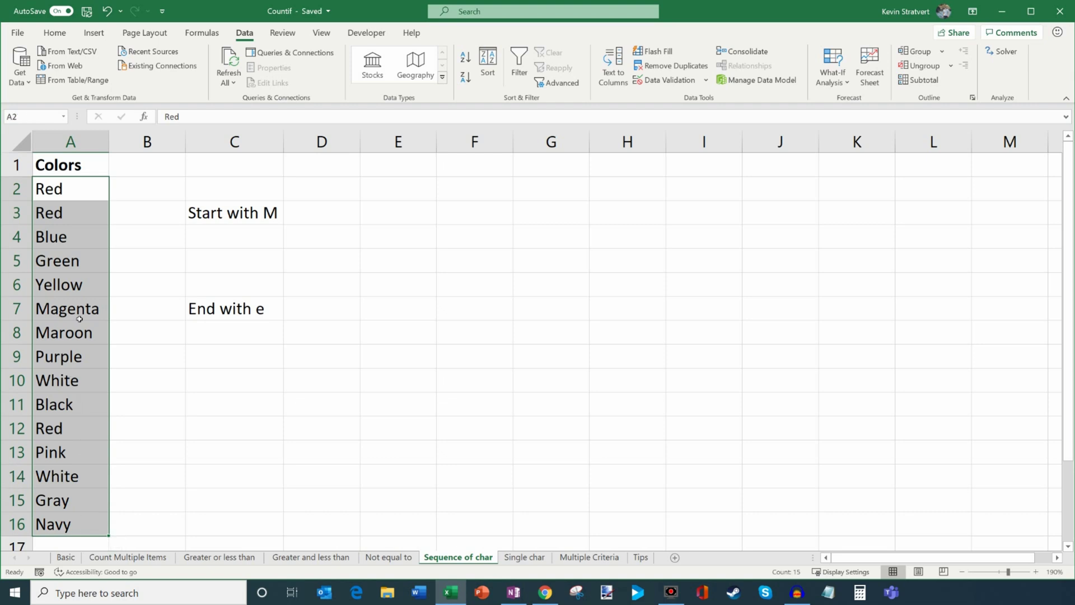
left_click_drag(91, 307, 87, 344)
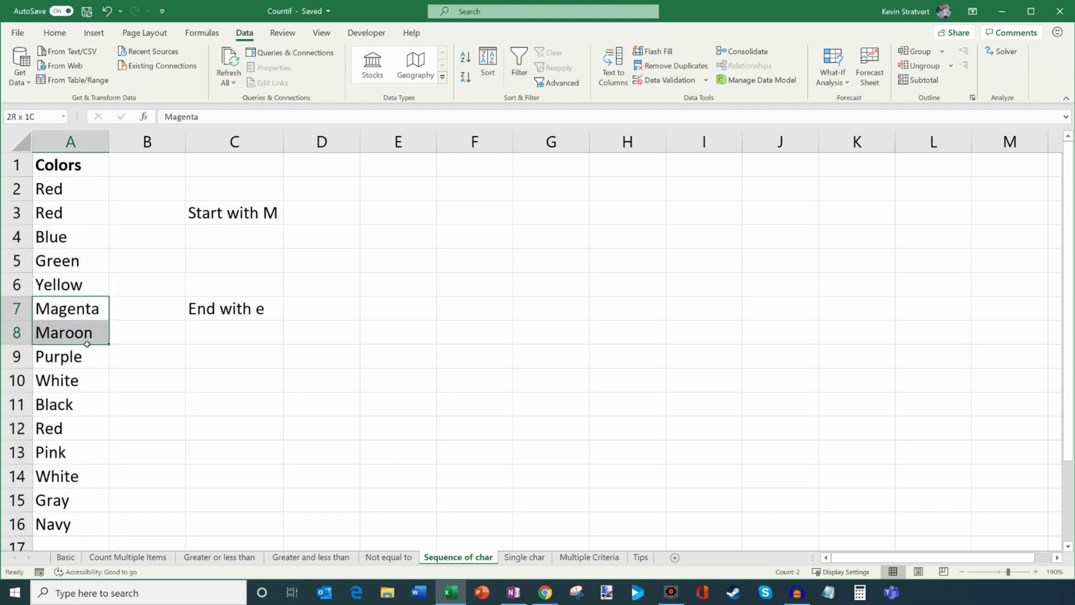
Enter a COUNTIF formula in C4 that counts the colors in A2:A16 matching "m*", and check Magenta and Maroon in A7:A8.
left_click(248, 236)
type("=countif(")
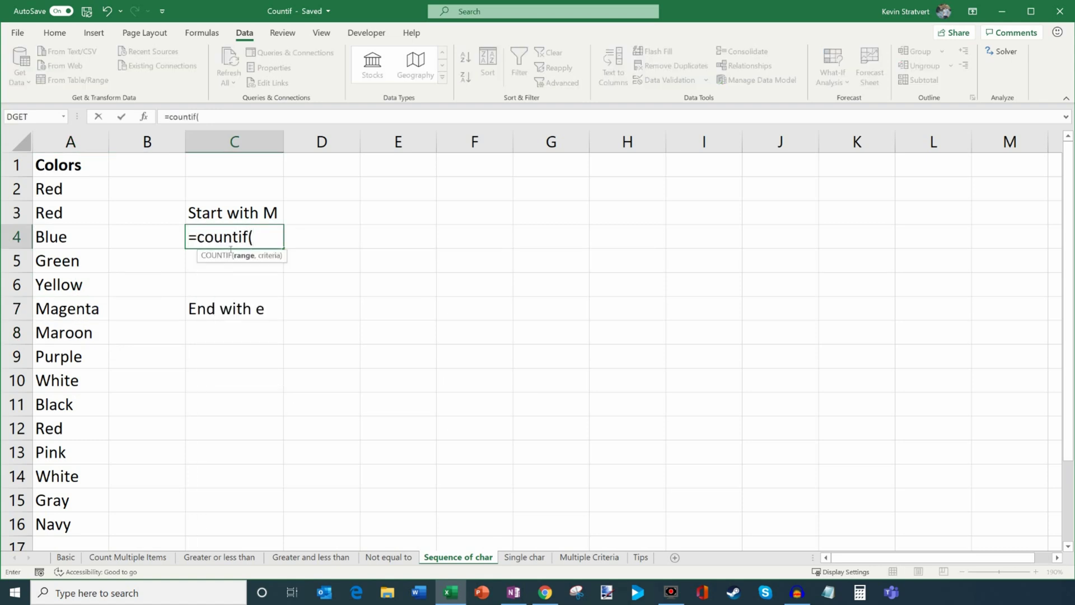
left_click_drag(66, 189, 93, 524)
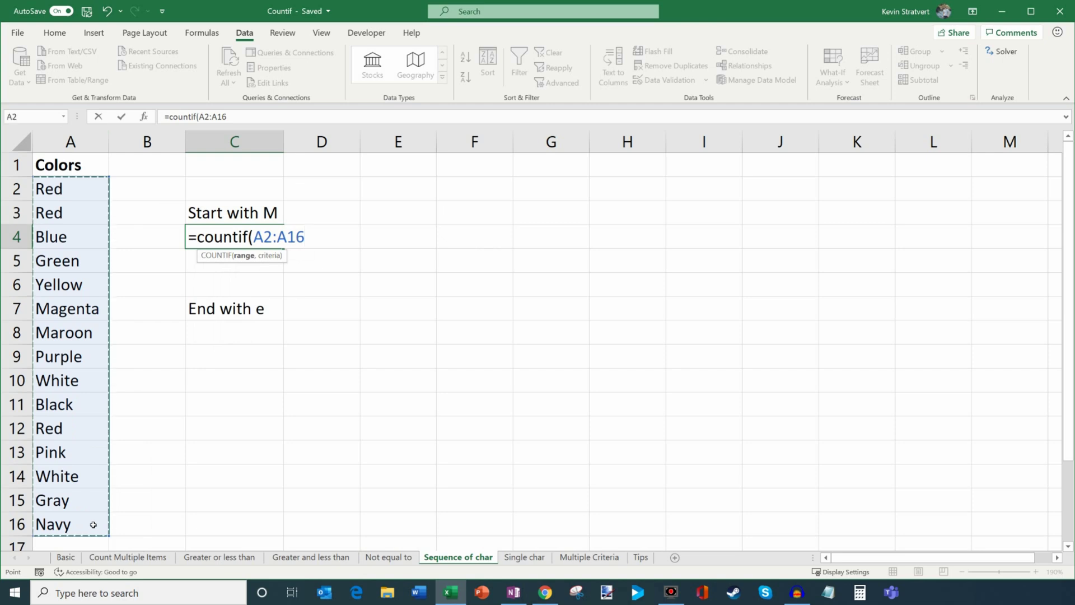
type(",")
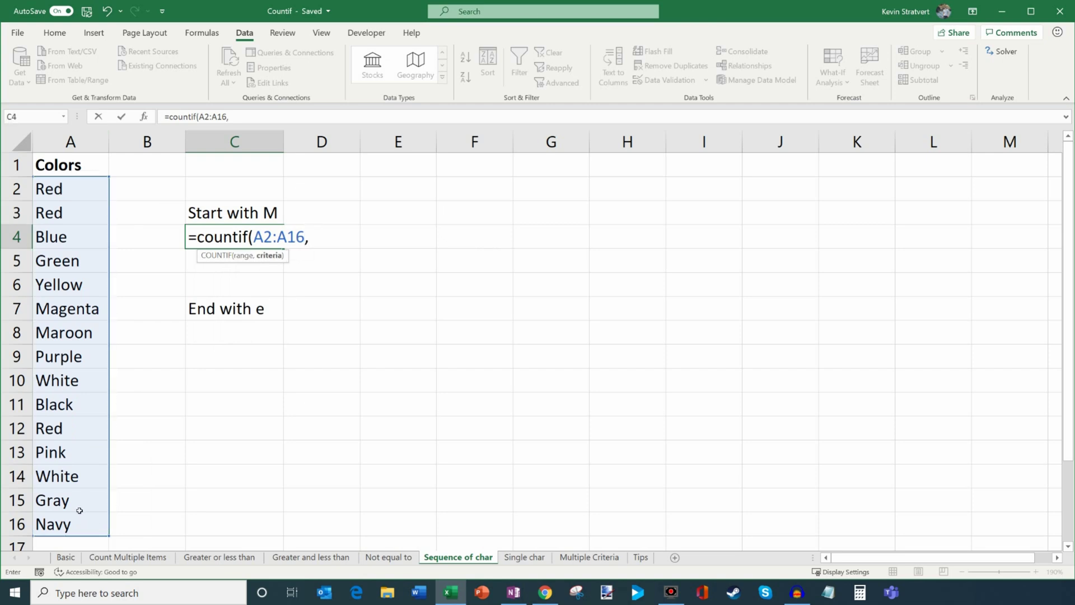
type("\"m*")
type("\")")
key("Return")
key("Up")
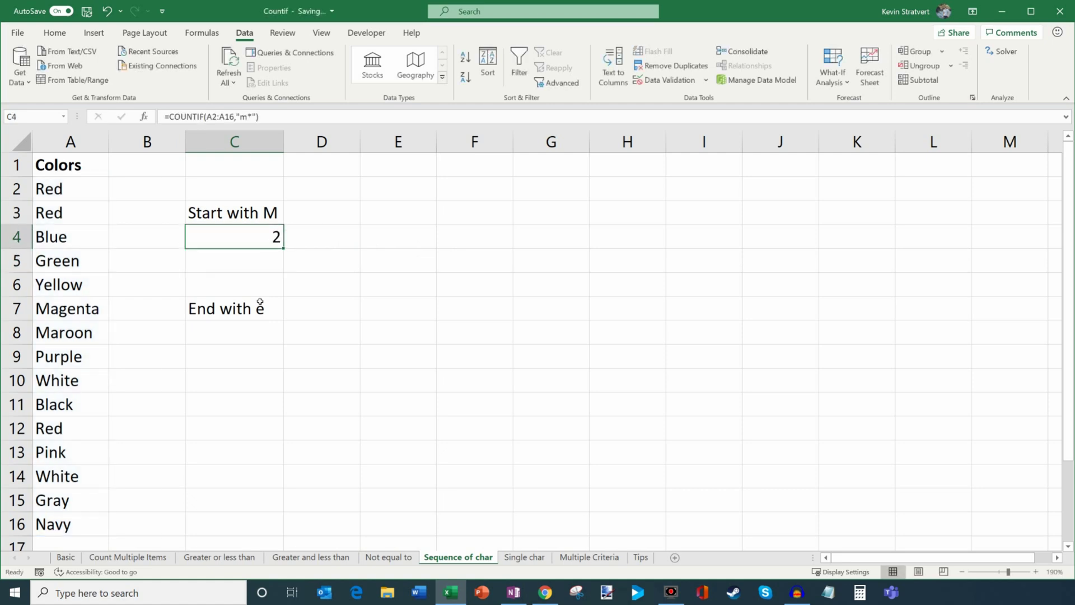
left_click_drag(79, 310, 79, 332)
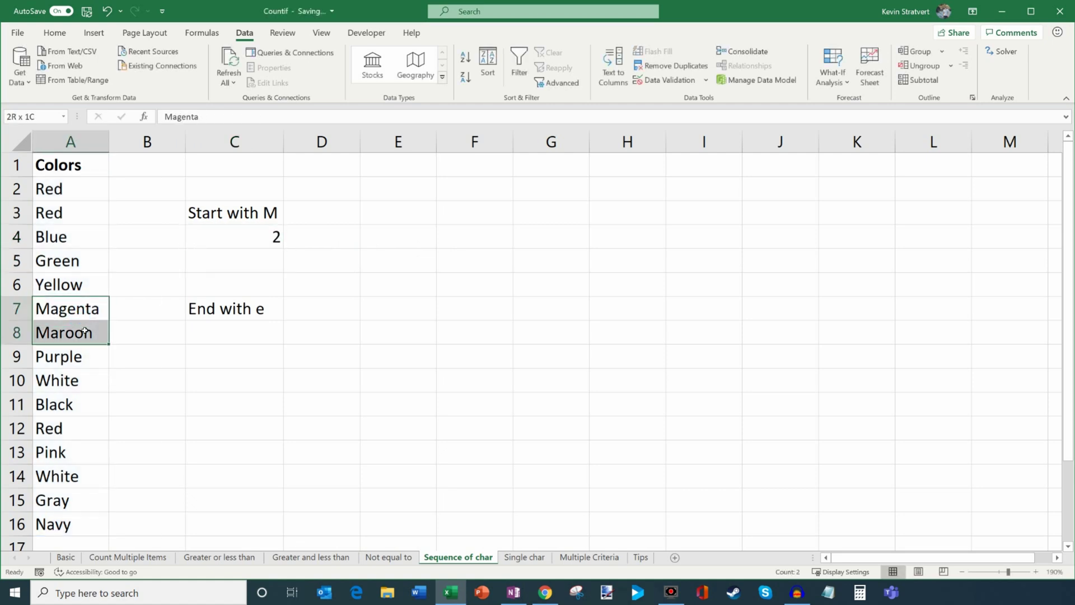
Enter a COUNTIF formula in C8 that counts the colors in A2:A16 matching "*e".
left_click(260, 335)
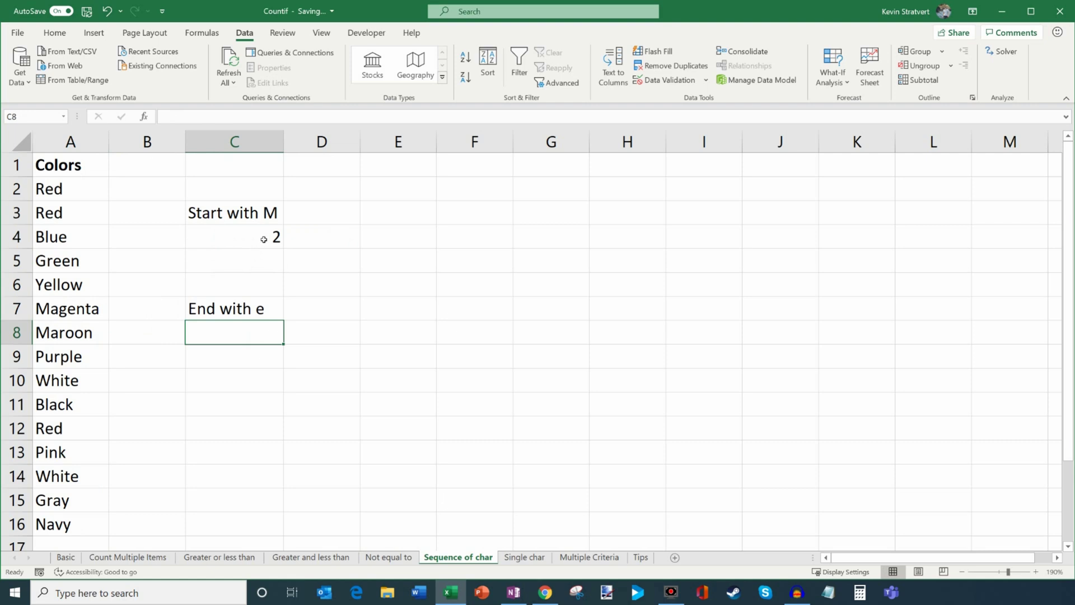
type("=coun")
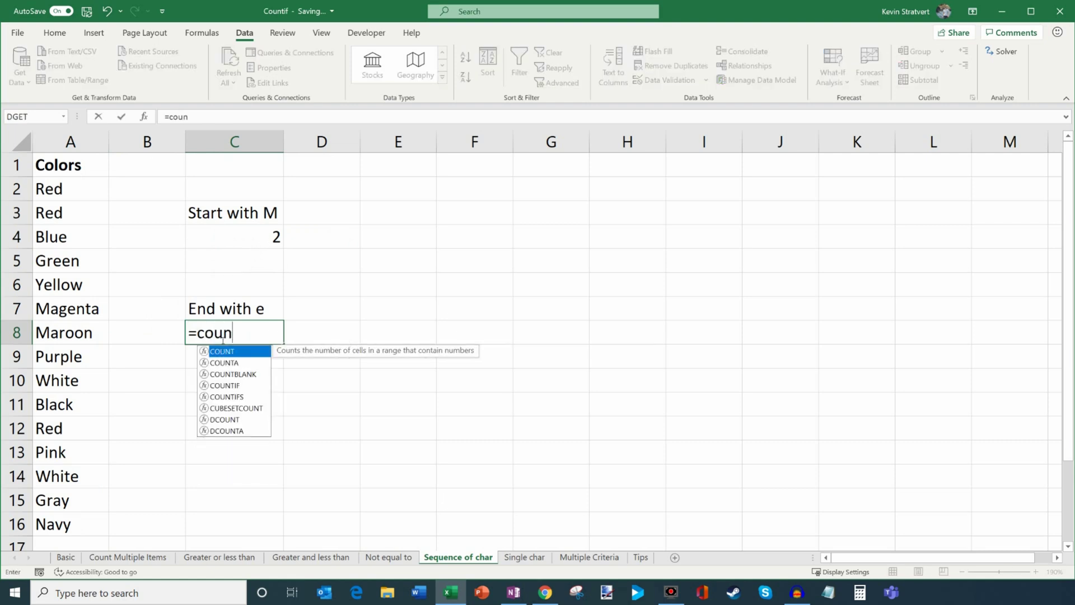
type("tif(")
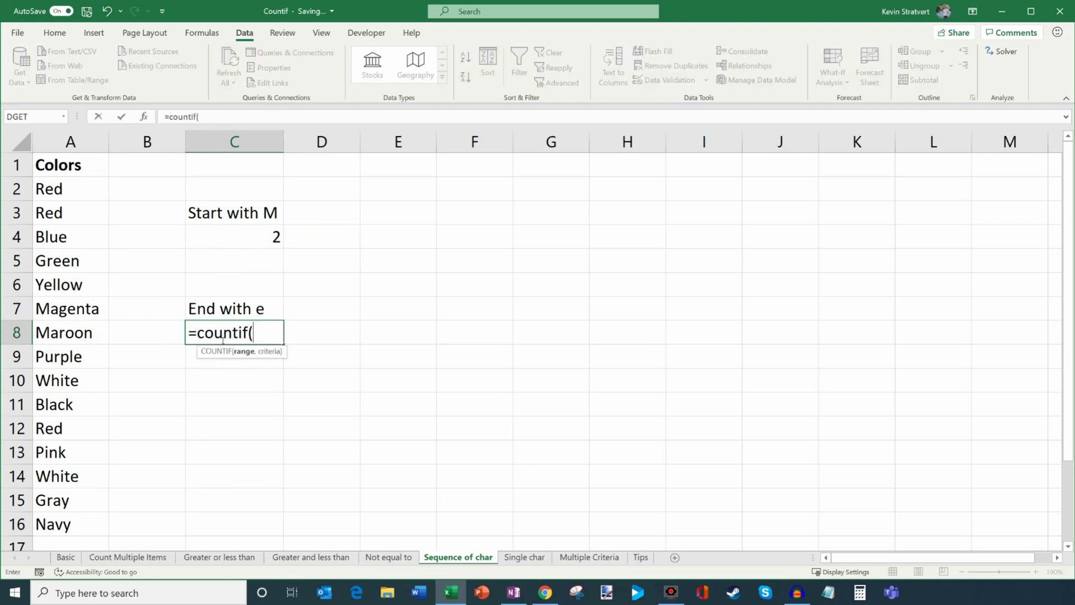
left_click_drag(62, 188, 77, 531)
type(",")
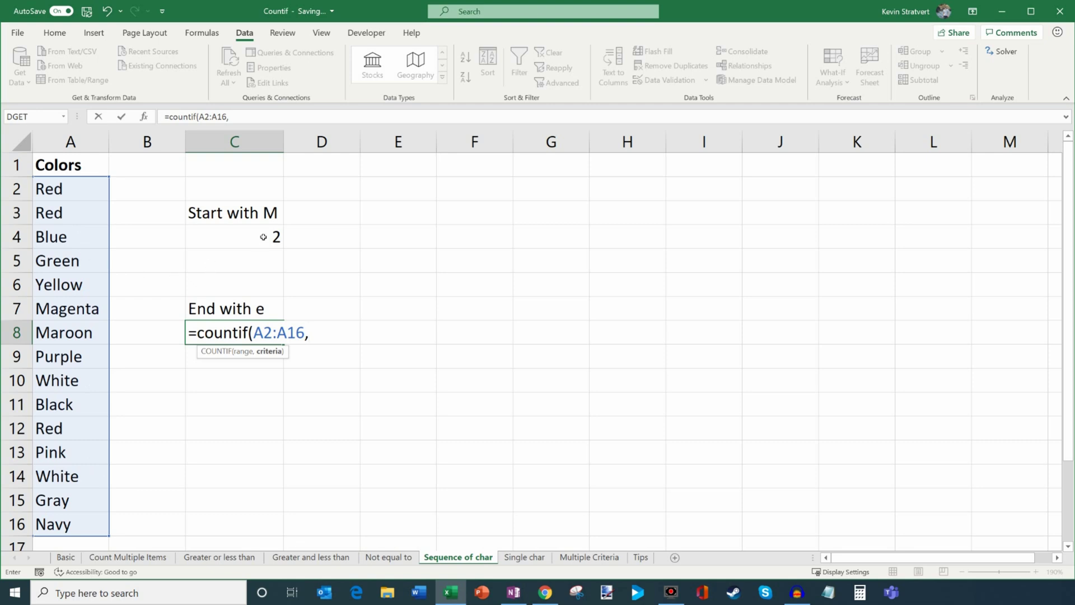
type("\"*e")
type("\")")
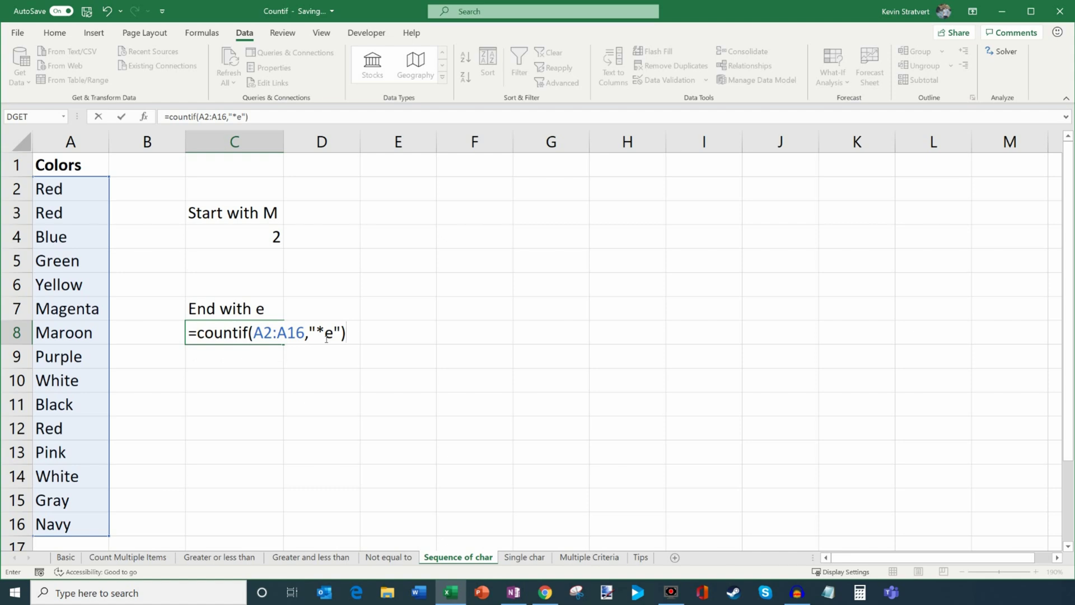
key("Return")
key("Up")
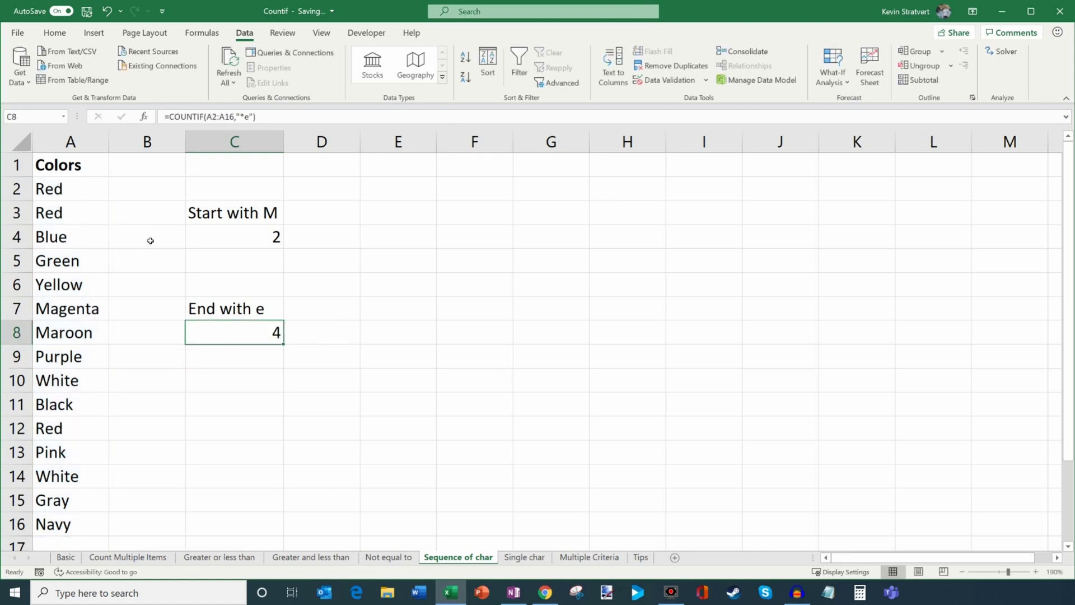
On the Single char sheet, enter a COUNTIF formula in C3 counting the colors in A2:A15 that match "???e".
left_click(524, 557)
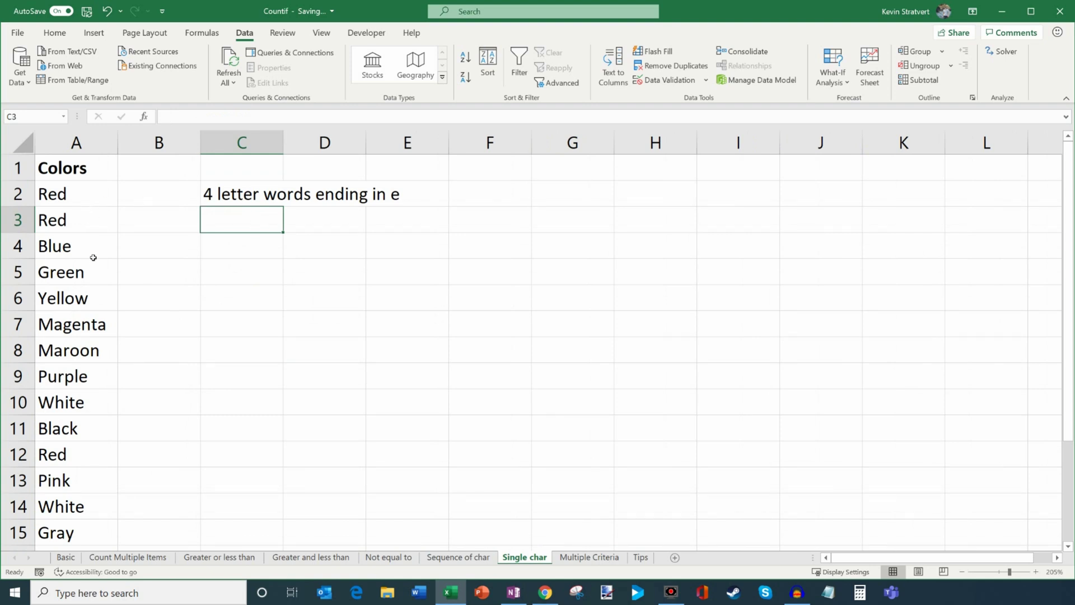
type("=countif(")
left_click_drag(85, 194, 93, 538)
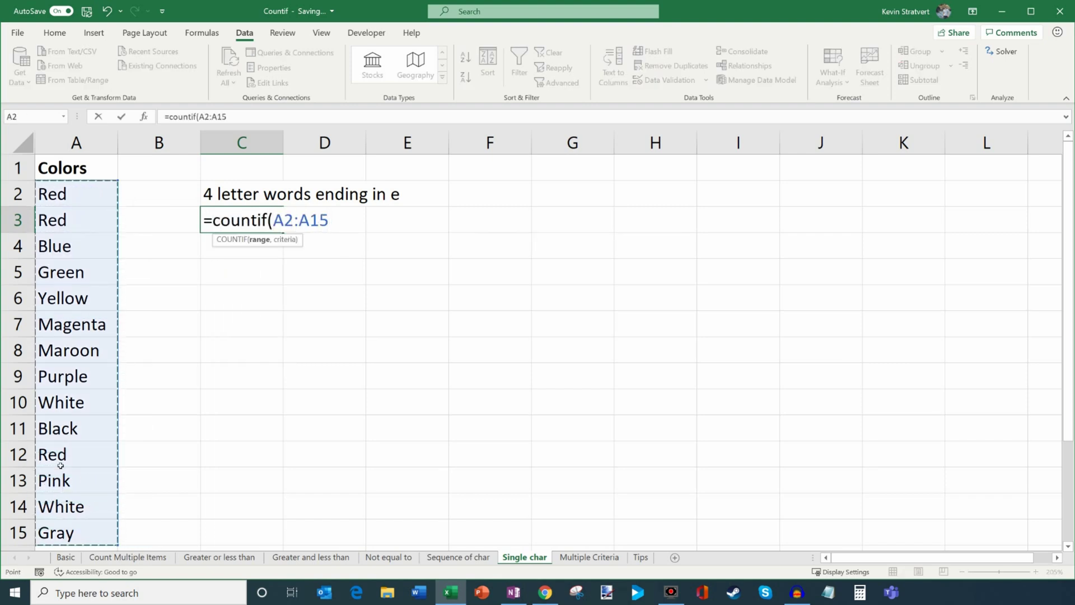
type(",")
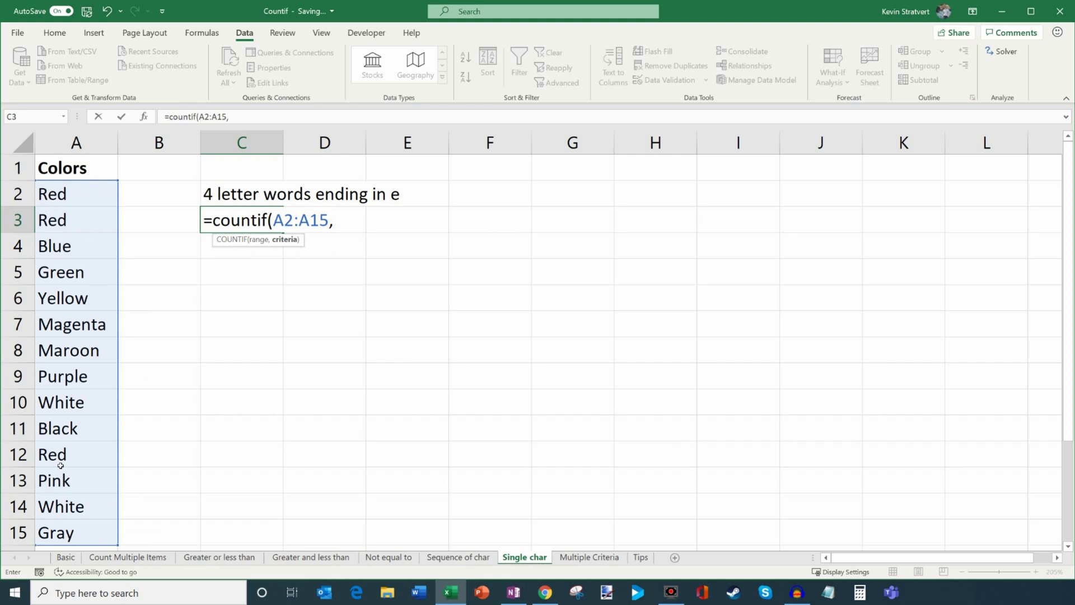
type("\"???")
type("e\")")
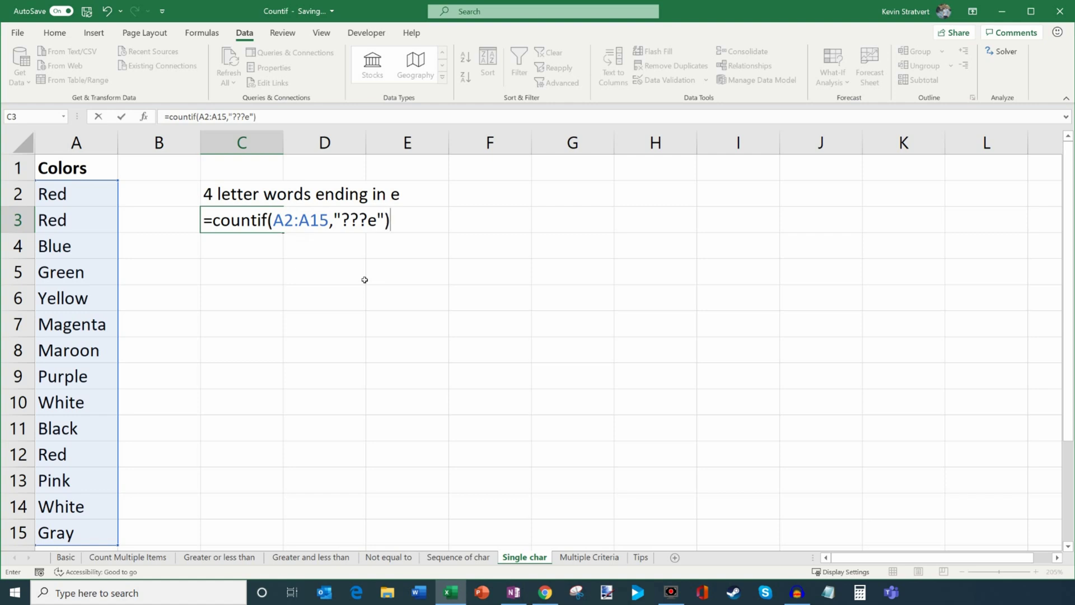
key("Return")
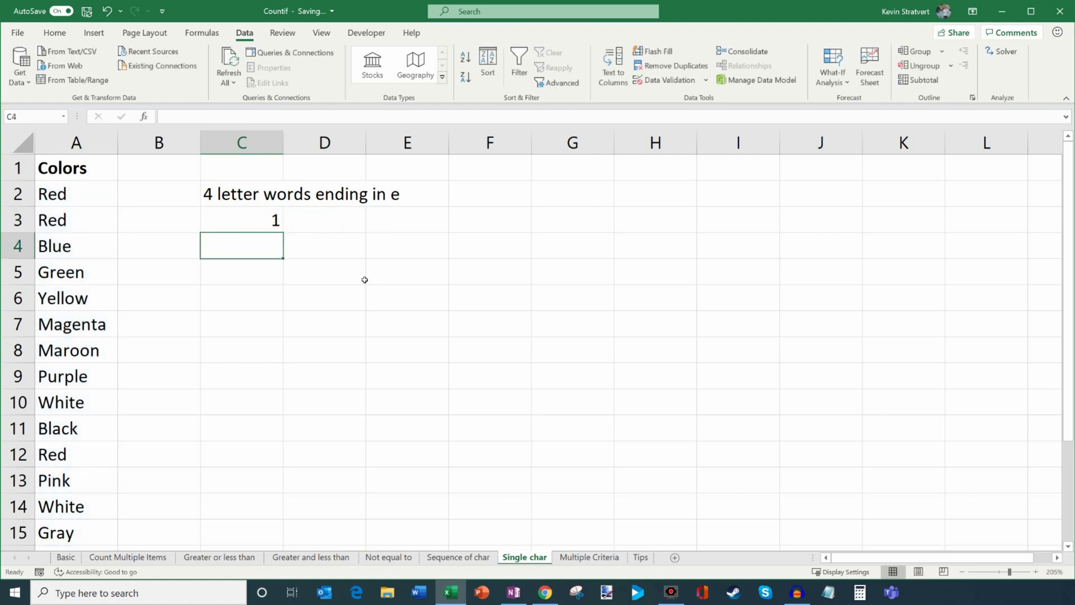
Compare Blue in A4 with the longer colors ending in e in A9, A10 and A14, and review the formula in C3.
left_click(98, 252)
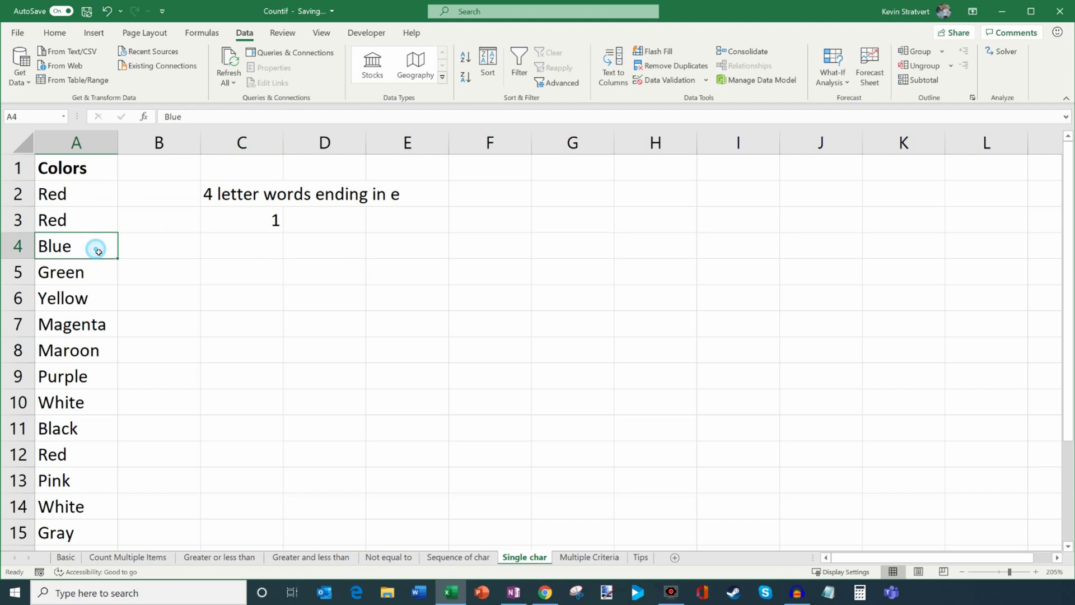
left_click(99, 376)
left_click(99, 406, "ctrl")
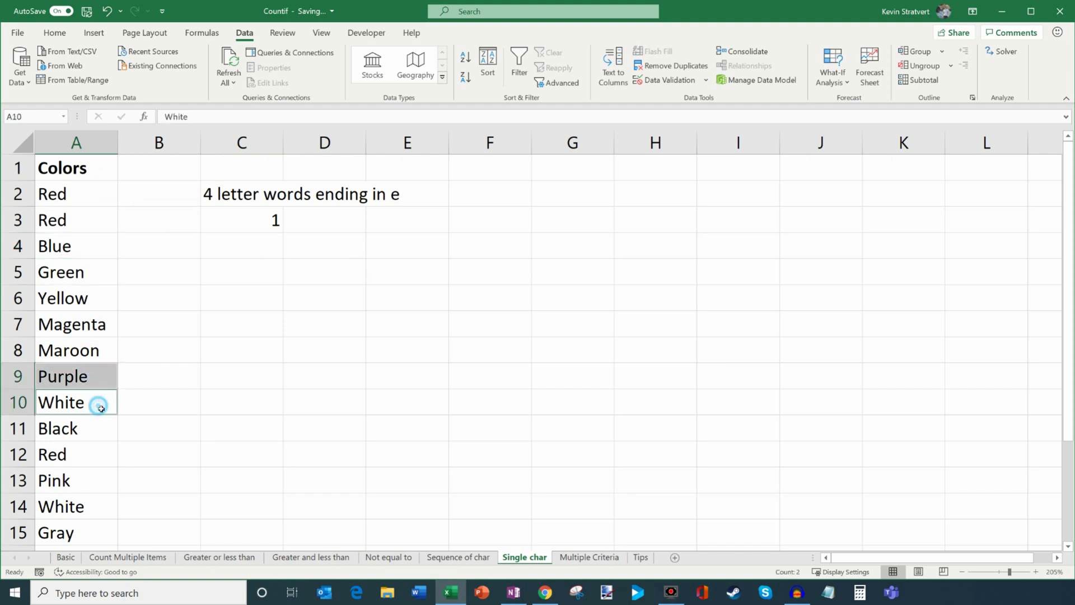
left_click(95, 508, "ctrl")
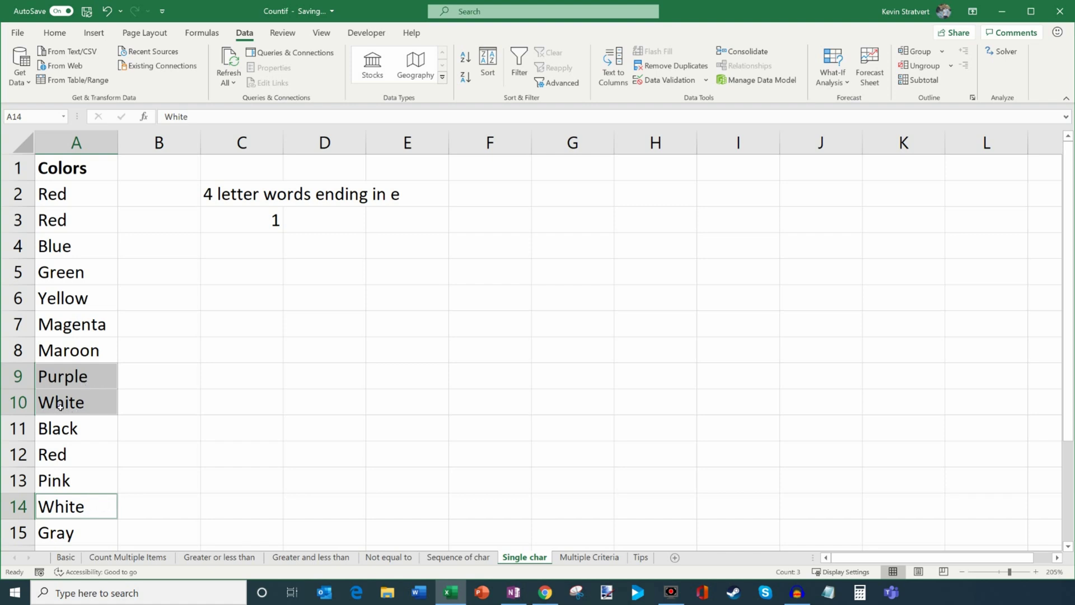
left_click(260, 220)
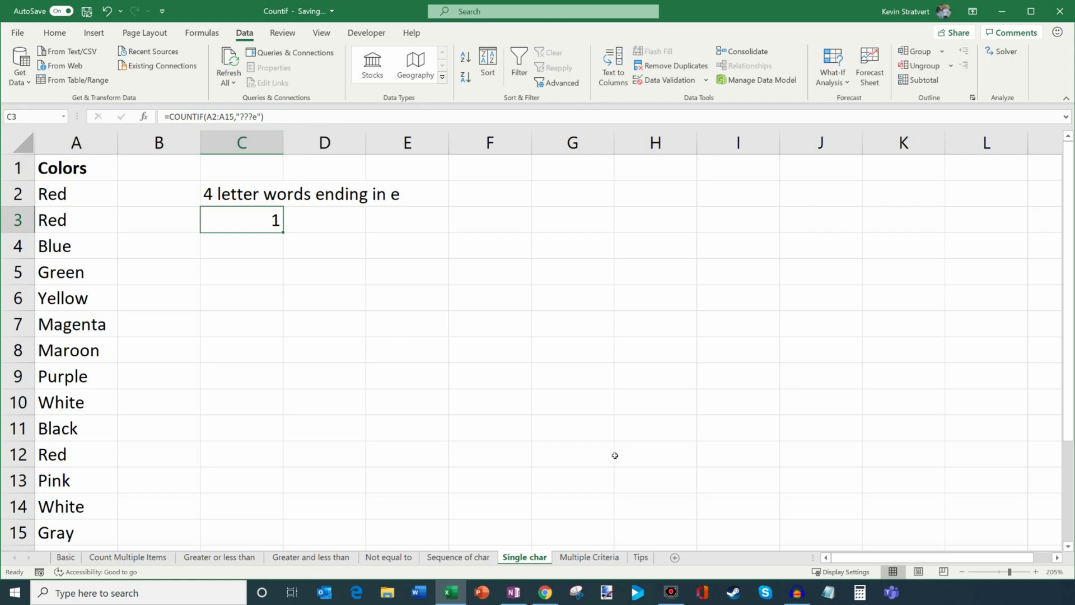
On the Multiple Criteria sheet, examine the Name, Region, Orders and Revenue columns of the table in A1:D8.
left_click(588, 558)
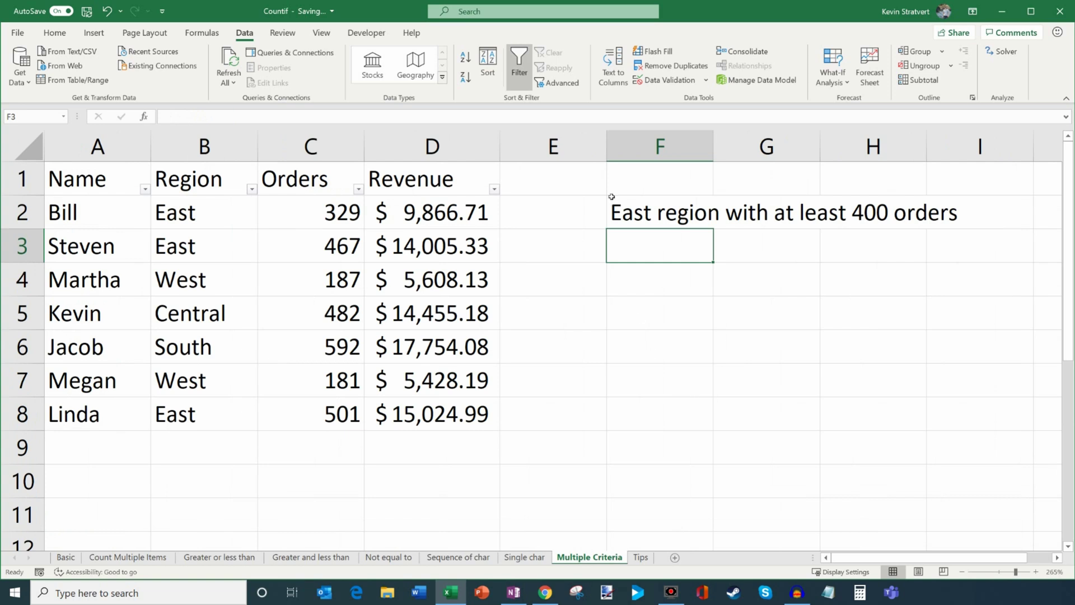
left_click(676, 219)
left_click_drag(90, 180, 448, 417)
left_click_drag(95, 180, 153, 413)
left_click_drag(233, 179, 224, 417)
left_click_drag(312, 182, 337, 421)
left_click_drag(451, 192, 456, 417)
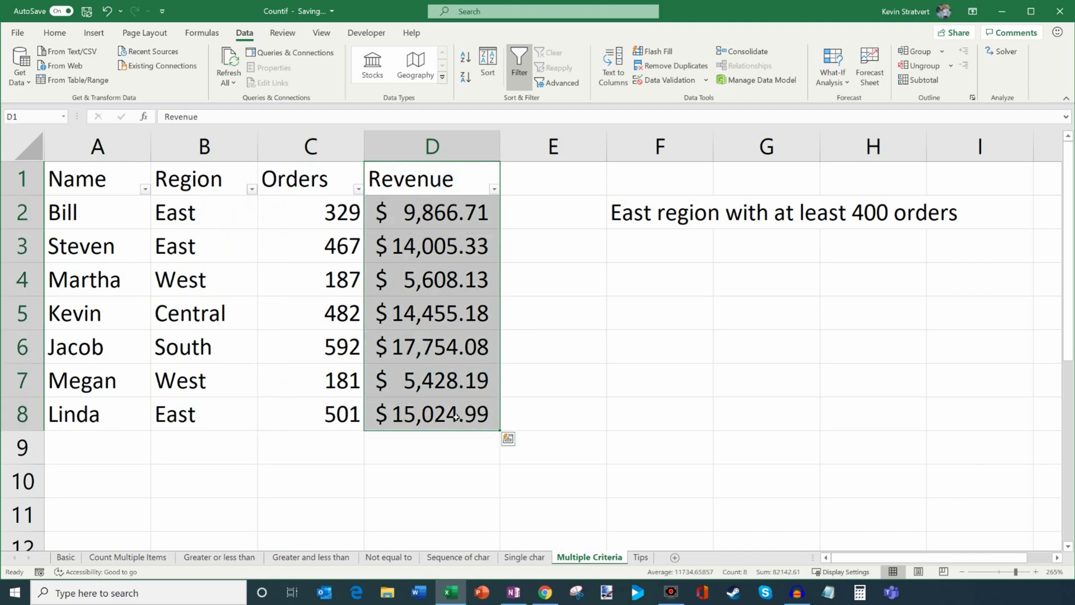
Review the counting condition in F2 against the East entries in the Region column and the values in the Orders column.
left_click(669, 220)
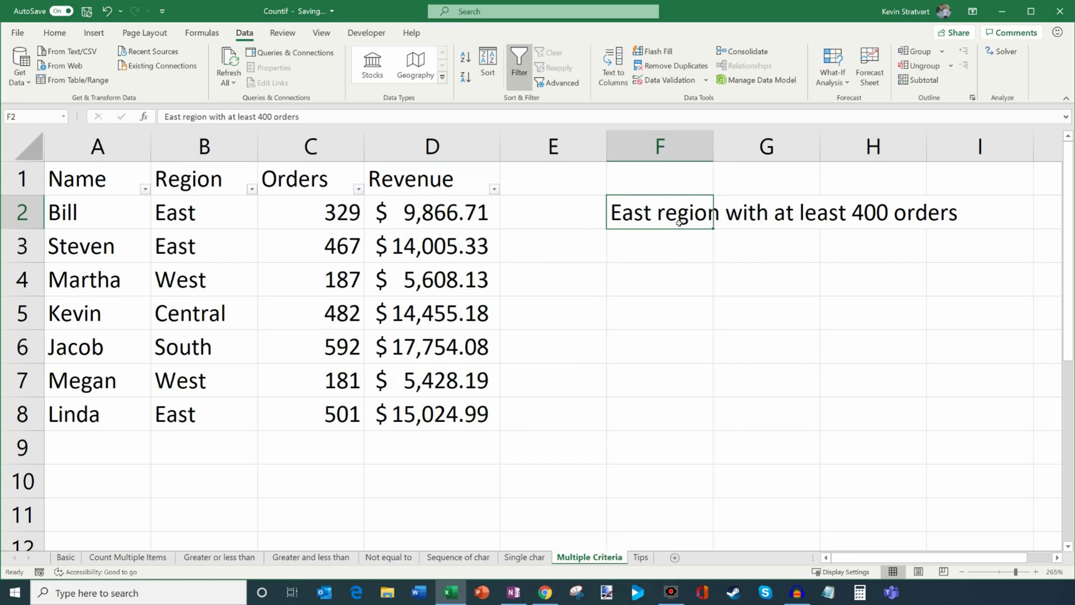
left_click_drag(209, 214, 211, 256)
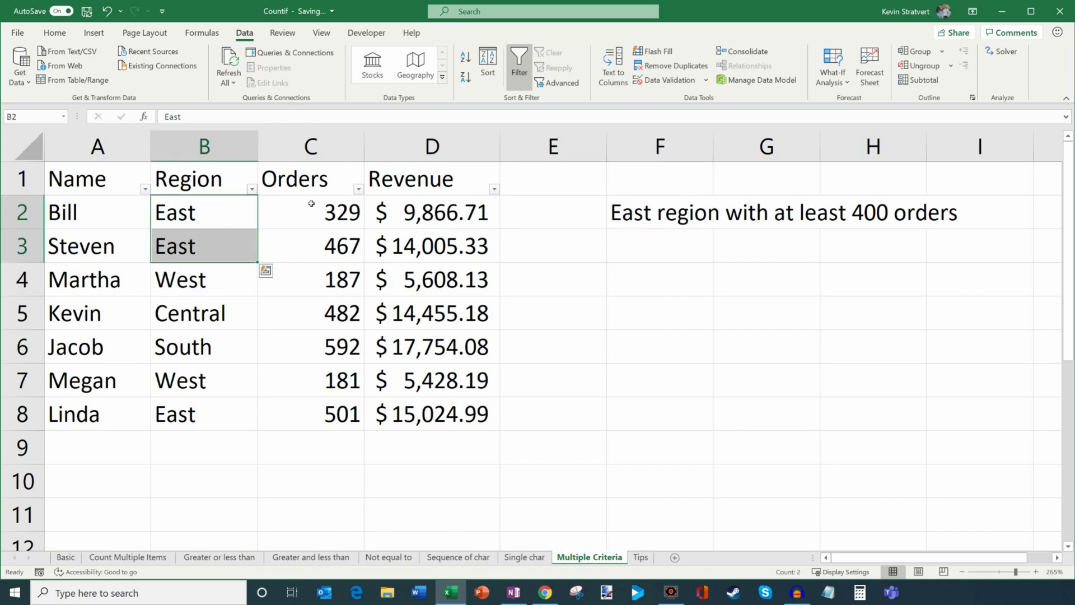
left_click_drag(315, 207, 320, 327)
left_click(319, 344)
Start a COUNTIFS formula in F3 with the region range B2:B8 and the criterion "East".
left_click(676, 253)
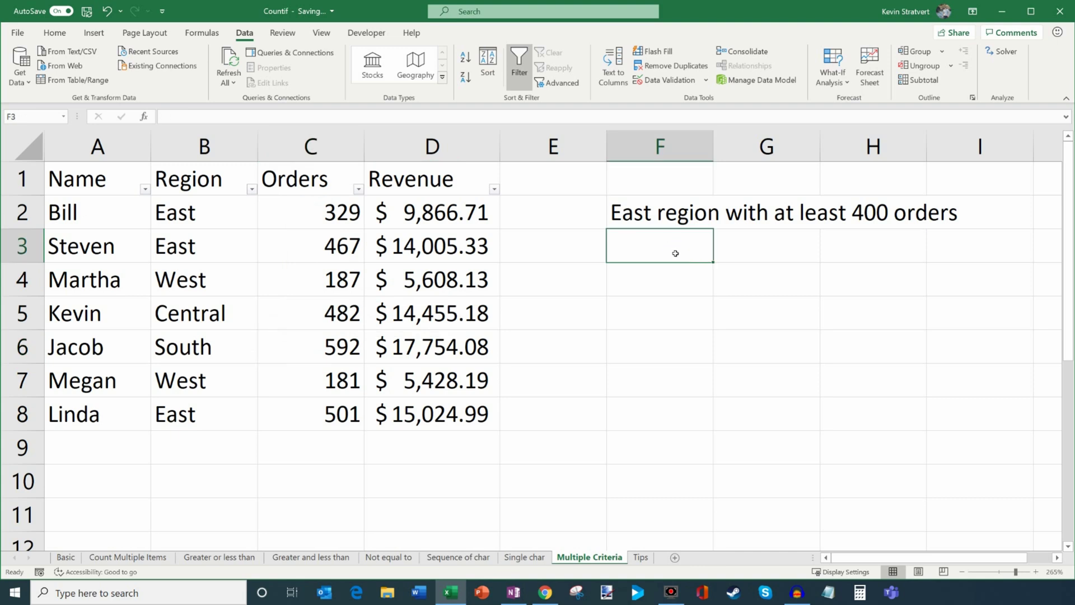
type("=")
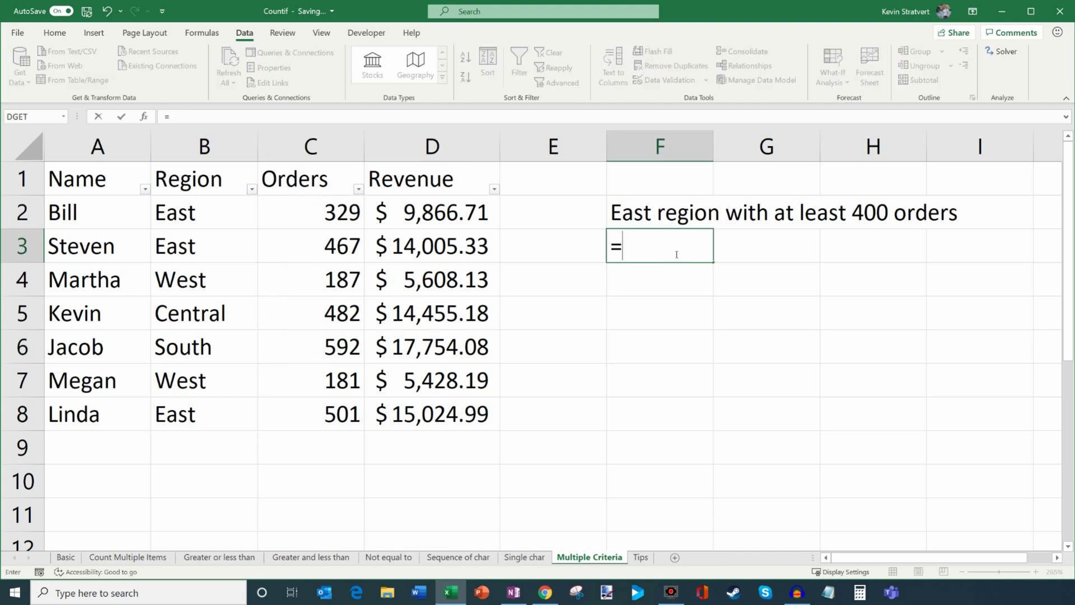
type("countif")
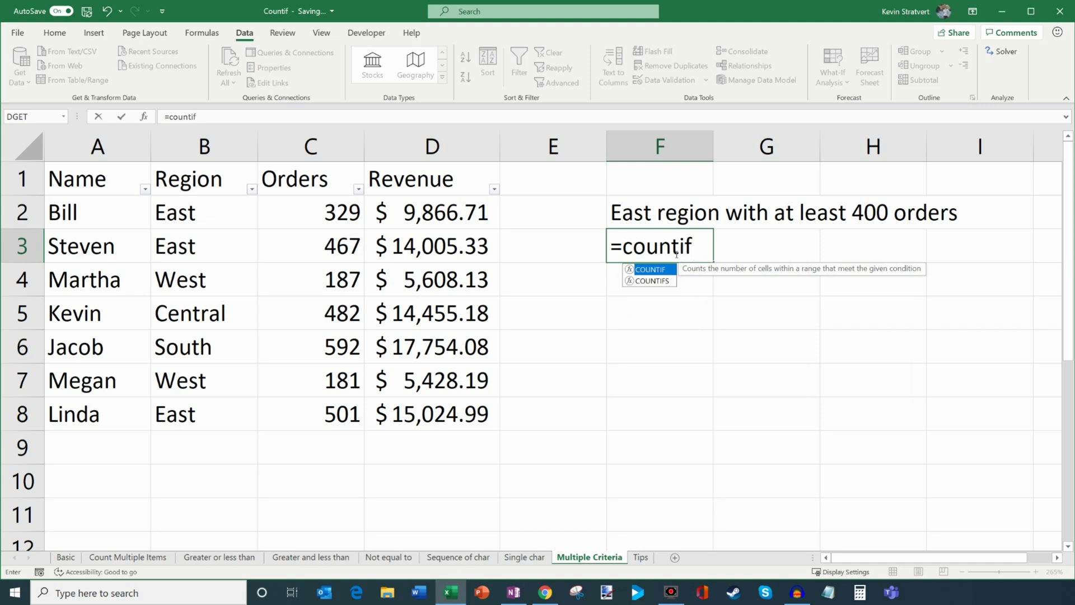
type("s")
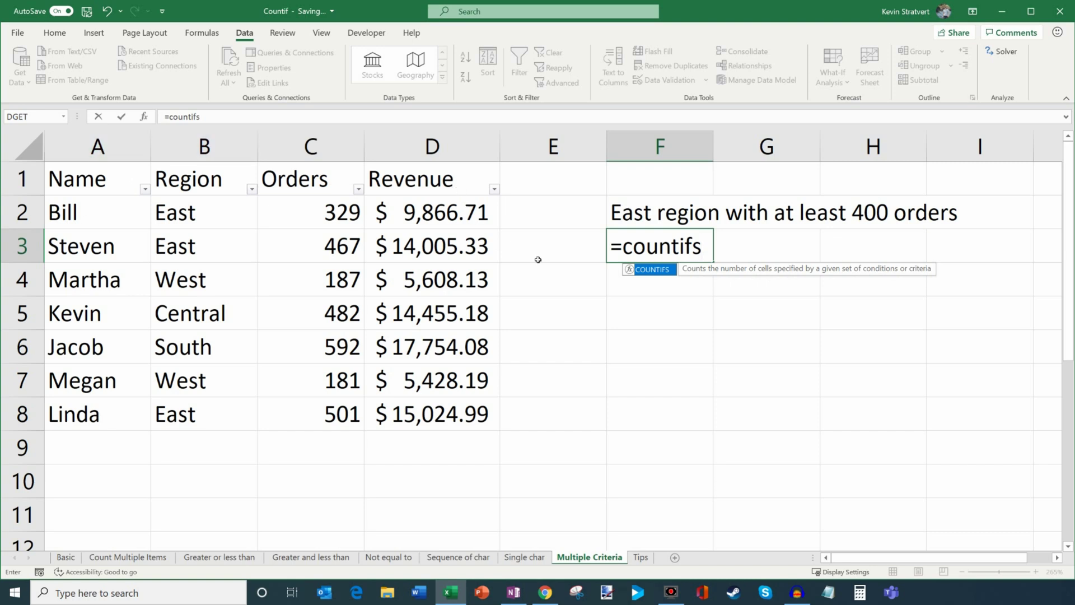
type("(")
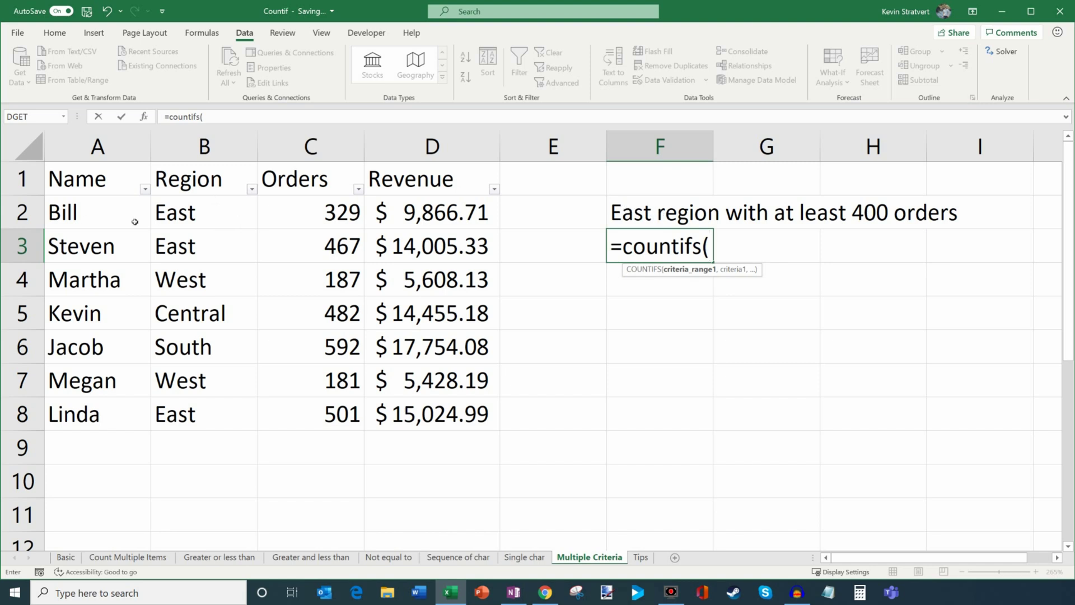
left_click_drag(209, 212, 214, 423)
type(",\"East\"")
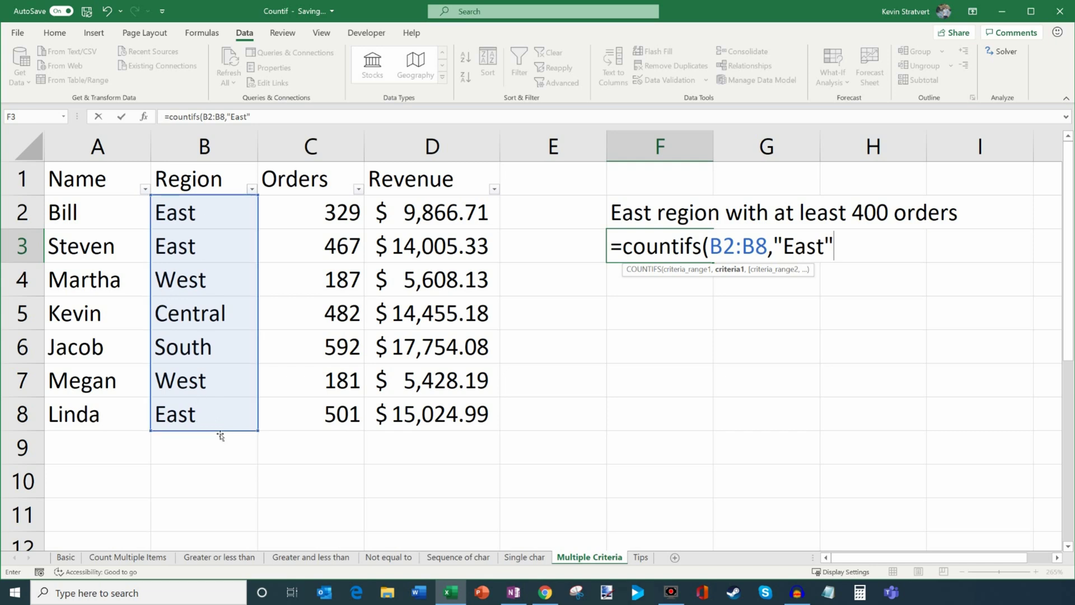
type(",")
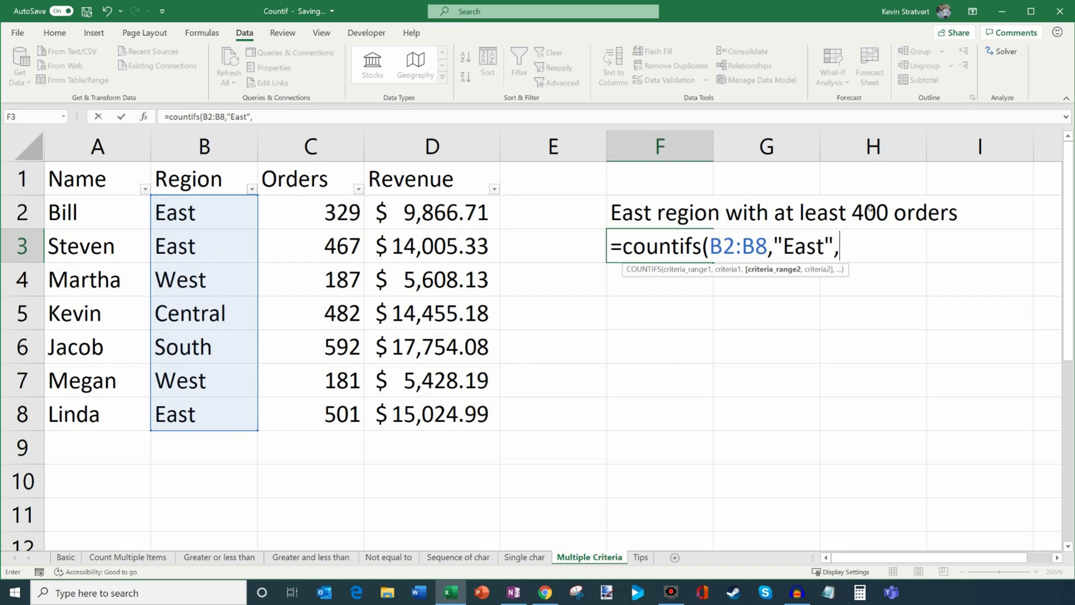
Complete the COUNTIFS formula in F3 with the orders range C2:C8 and the criterion ">=400".
left_click(336, 212)
left_click_drag(336, 247, 336, 417)
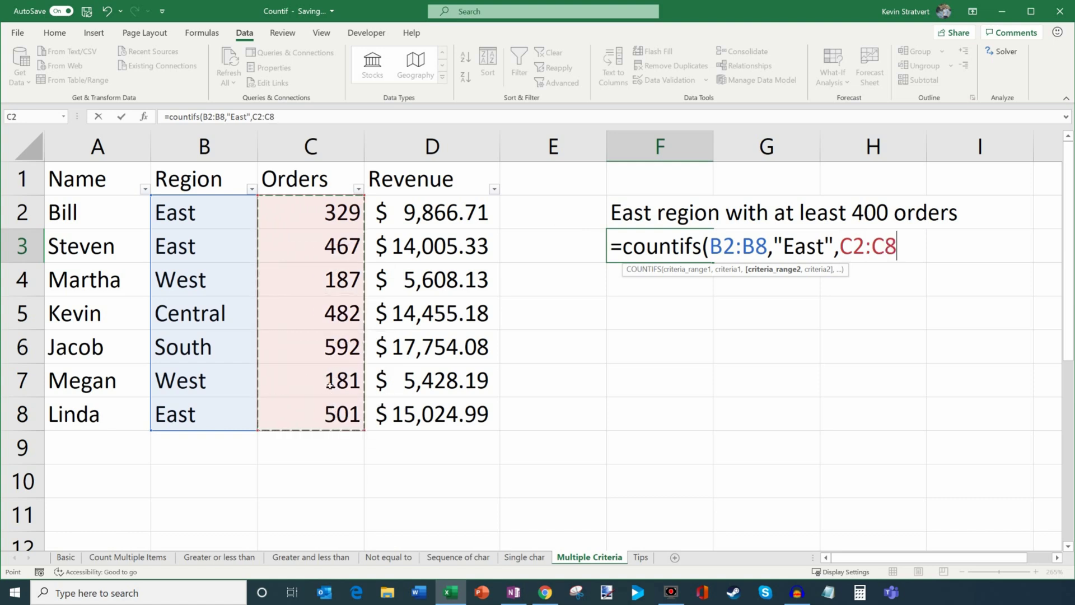
type(",")
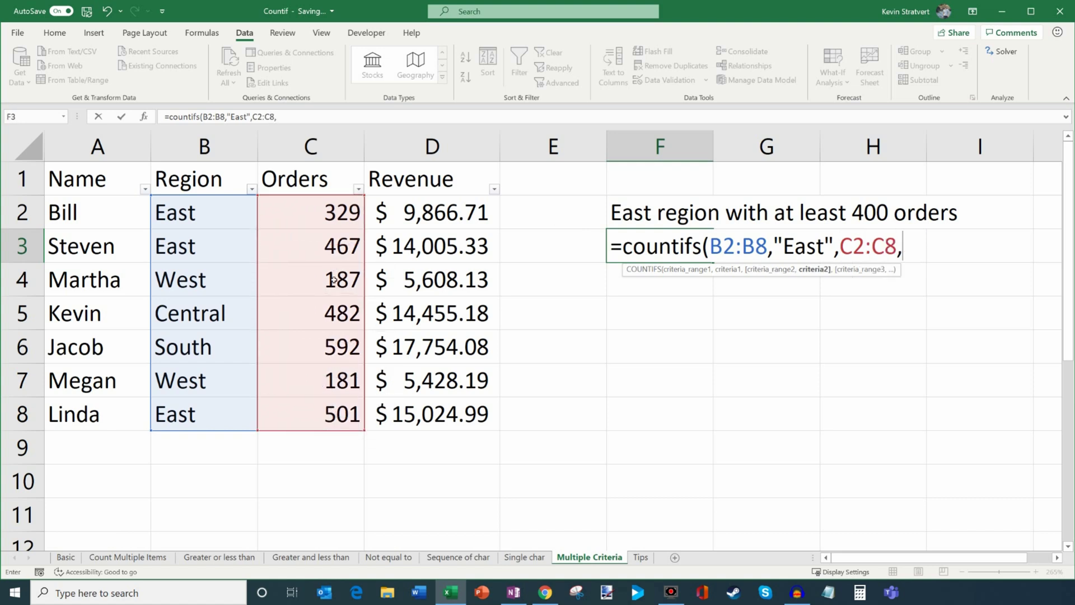
type("\"")
type("> ")
type("400\"")
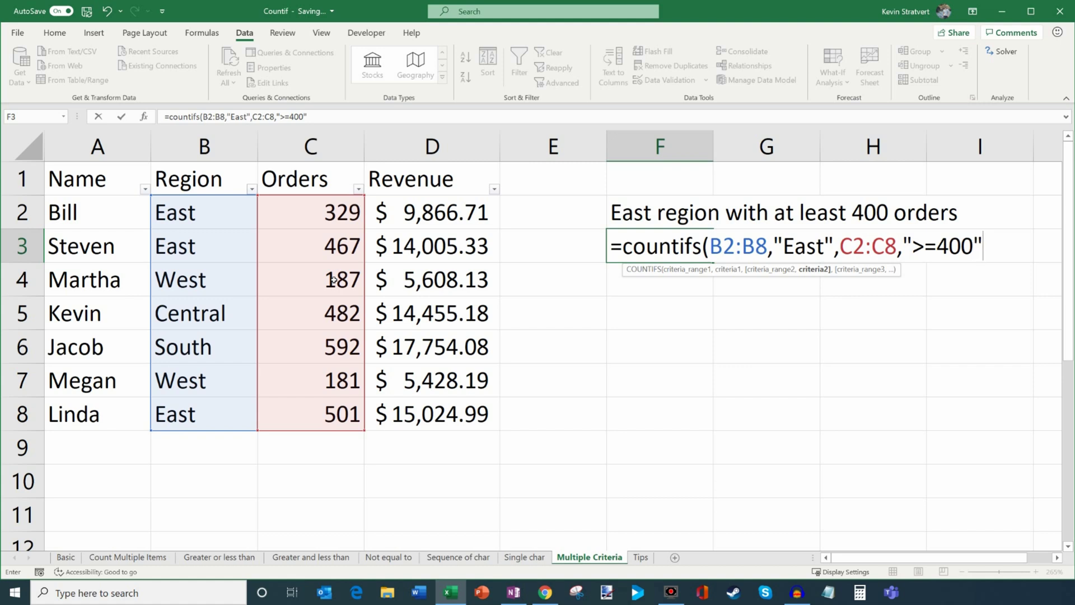
type(")")
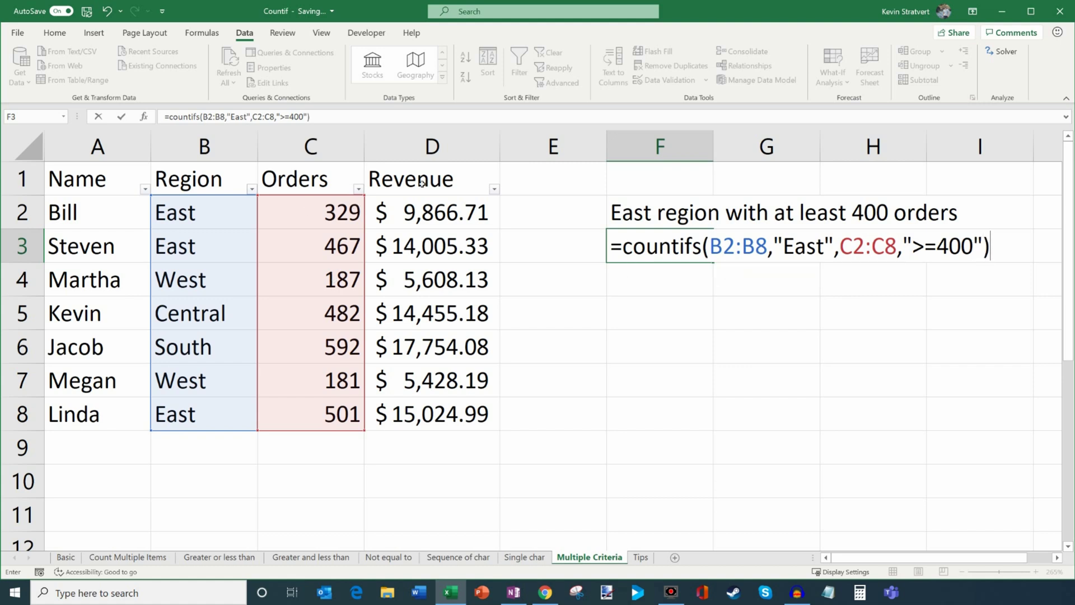
key("Return")
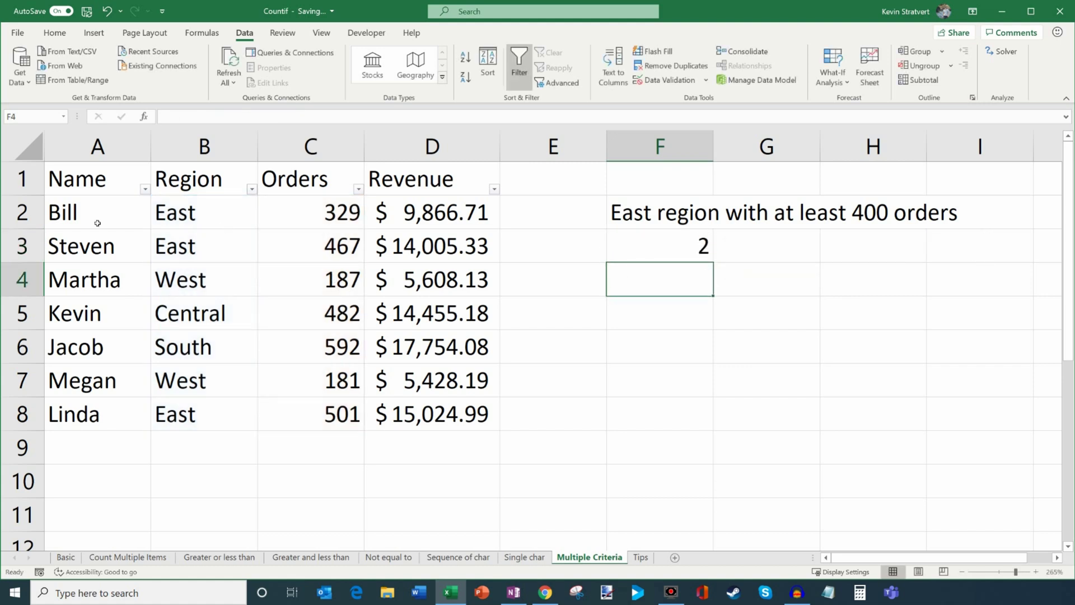
Check the East entries in B2, B3 and B8 of the Region column against the COUNTIFS formula in F3.
left_click_drag(186, 216, 190, 414)
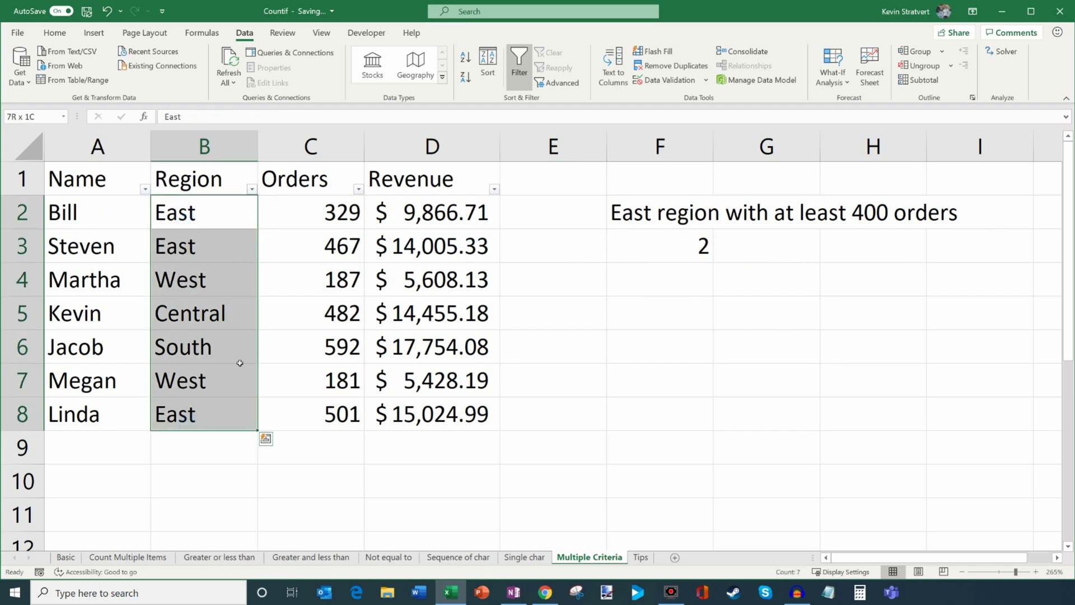
left_click_drag(216, 211, 214, 247)
left_click(210, 415, "ctrl")
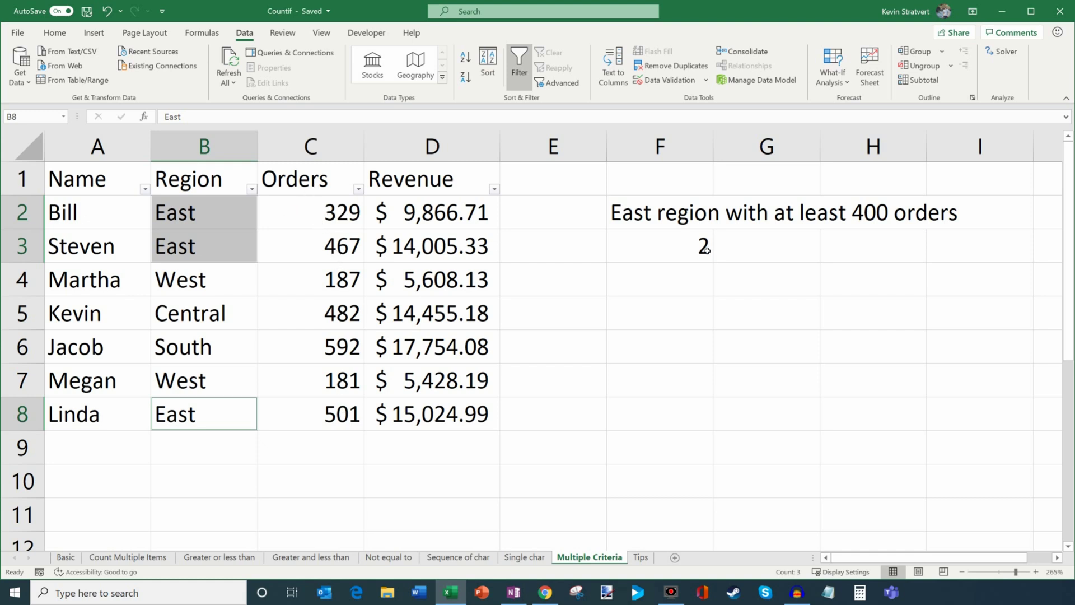
left_click(650, 252)
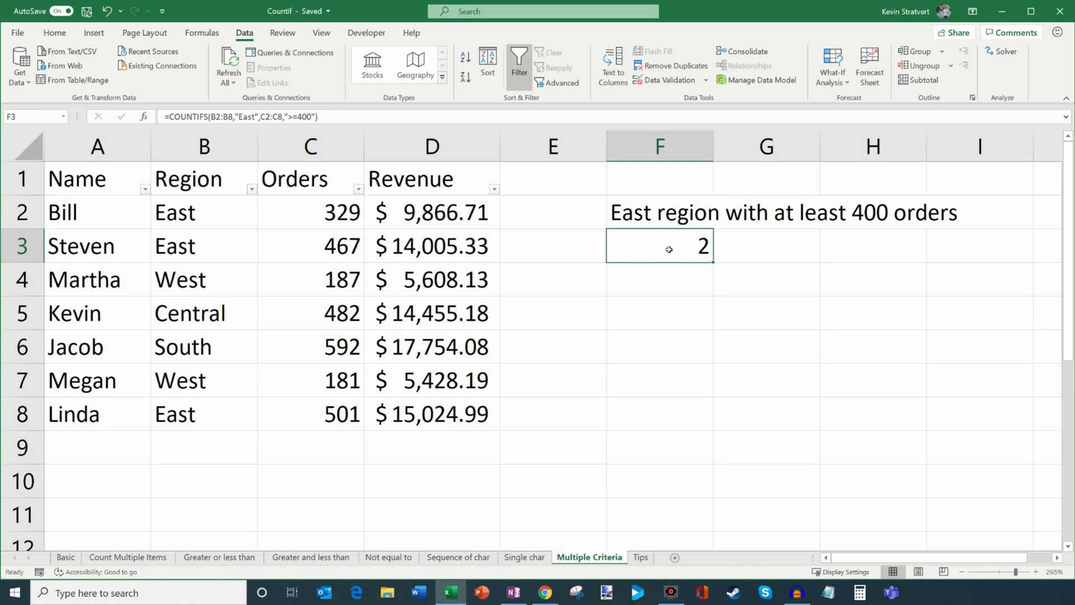
Filter the Region column of the table to show only East.
left_click(405, 249)
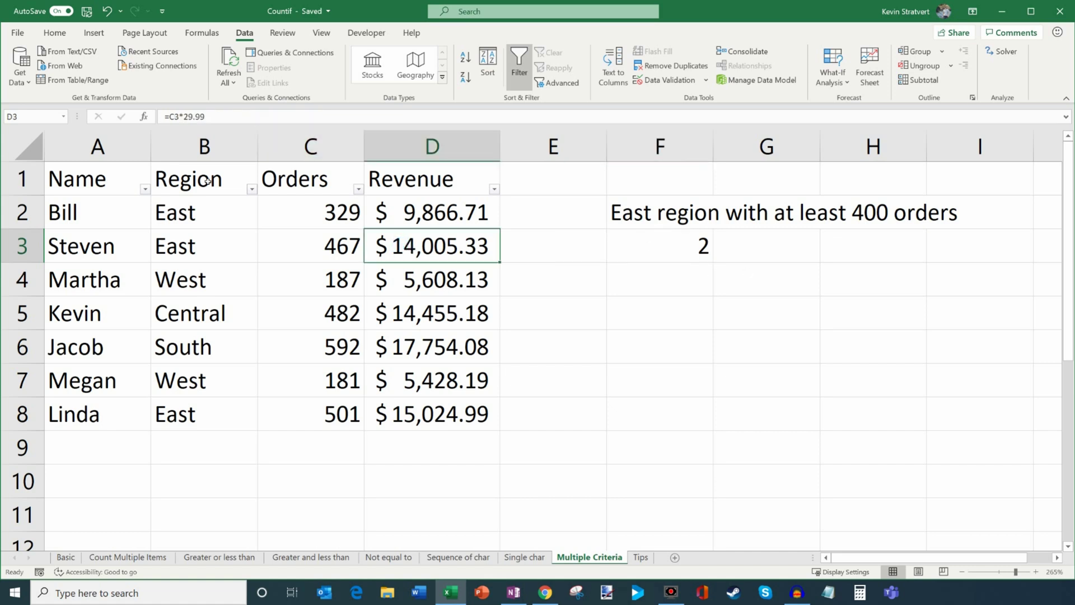
left_click(252, 189)
left_click(121, 323)
left_click(121, 347)
left_click(176, 490)
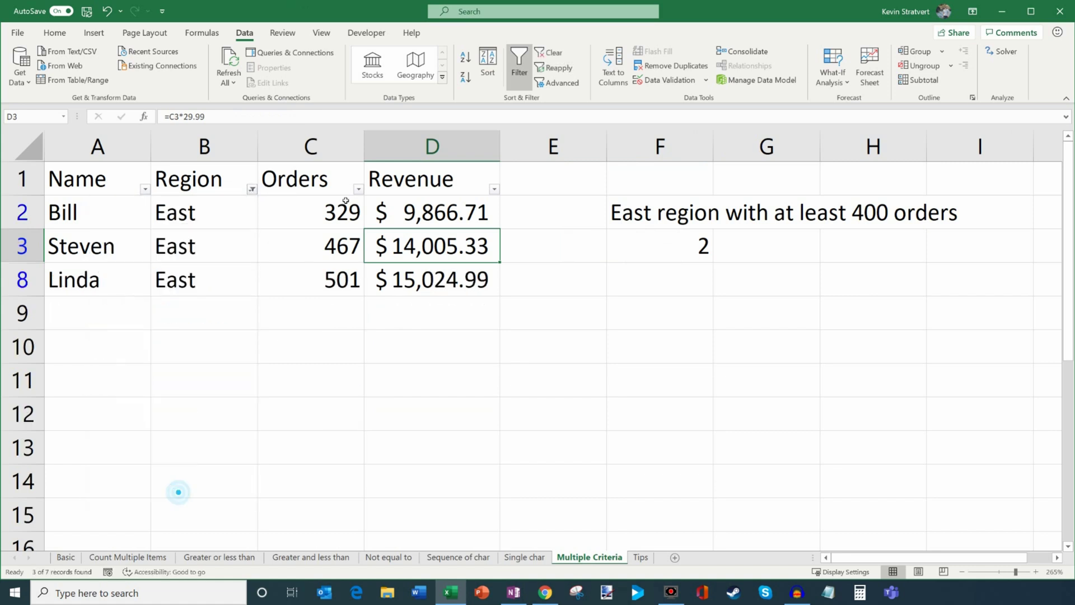
Filter the Orders column with a number filter for values greater than or equal to 400.
left_click(358, 190)
mouse_move(260, 291)
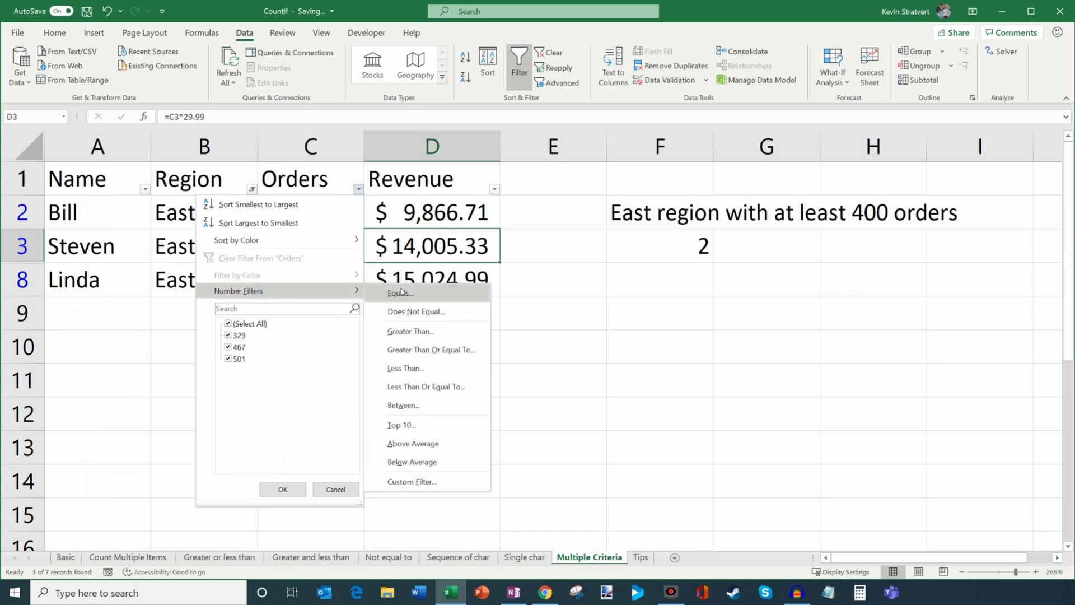
left_click(452, 350)
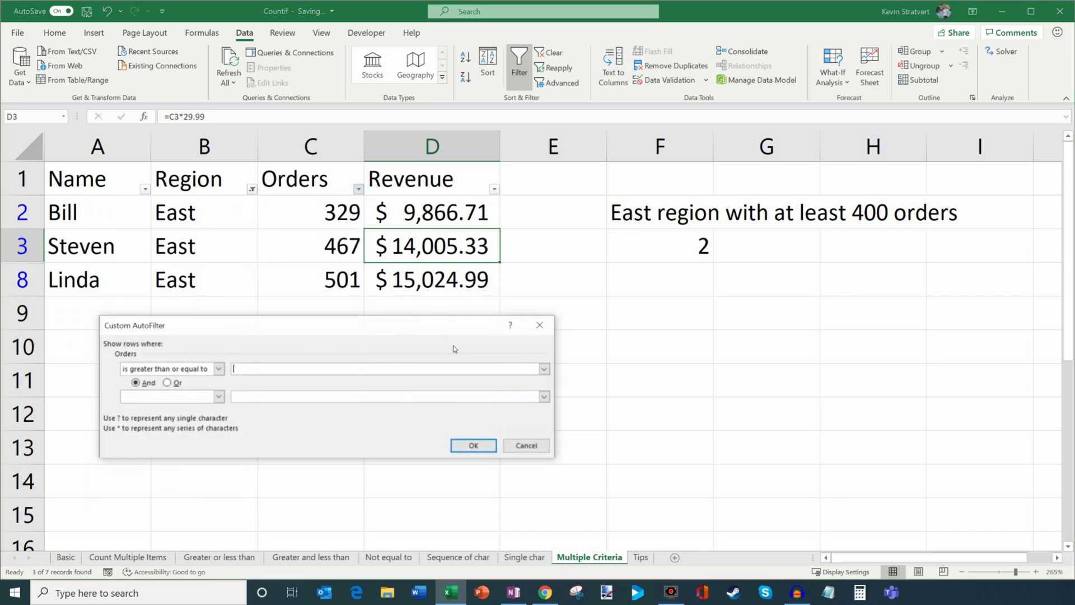
type("400")
left_click(474, 445)
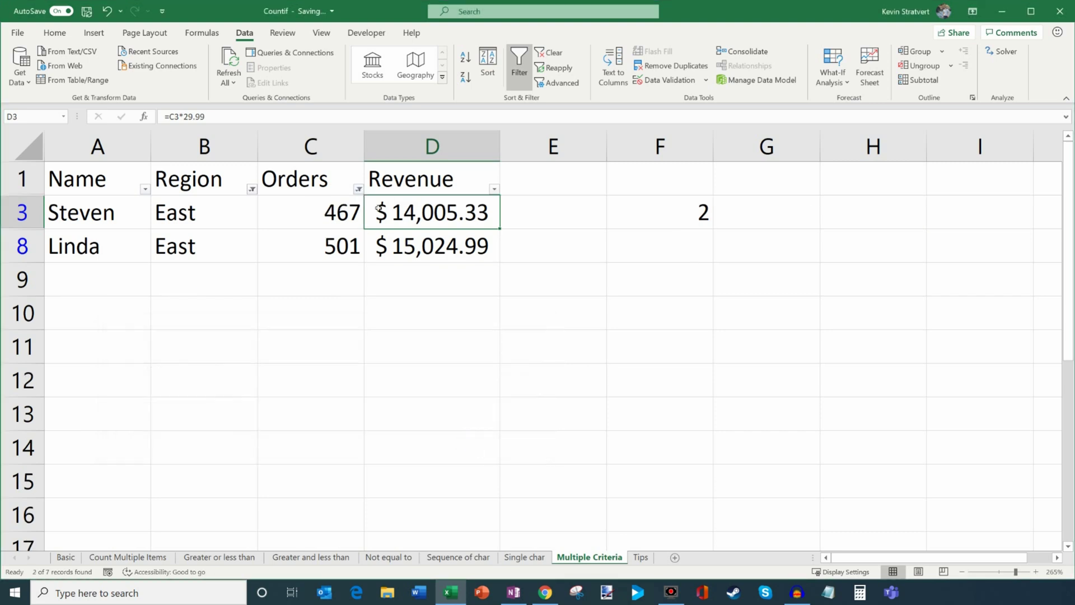
Review the filtered rows in columns A to D and clear all filters from the table.
left_click_drag(81, 217, 442, 243)
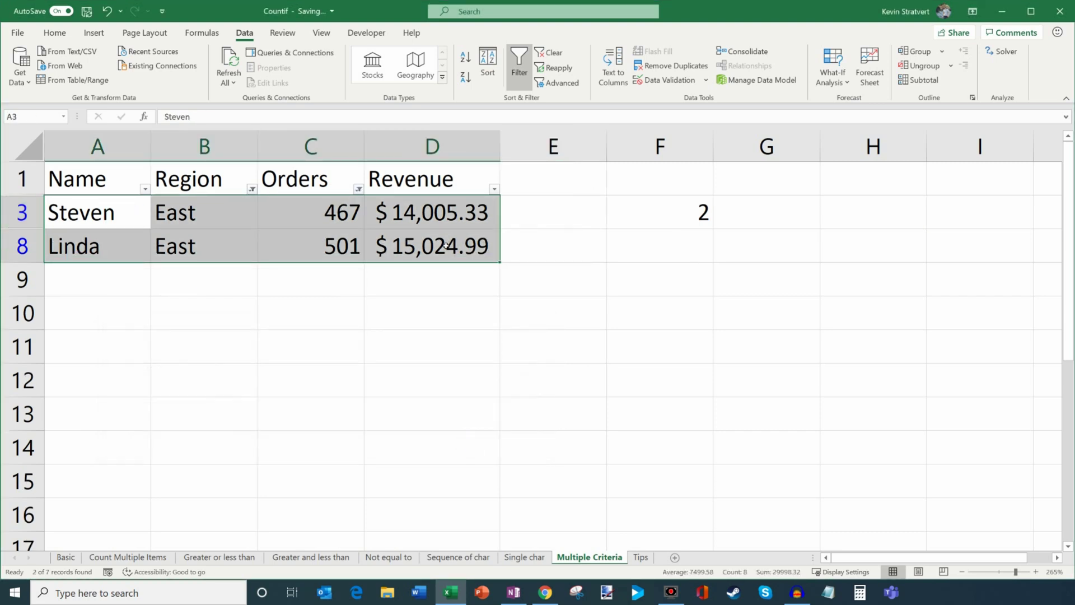
left_click(443, 243)
left_click(228, 185)
left_click(550, 53)
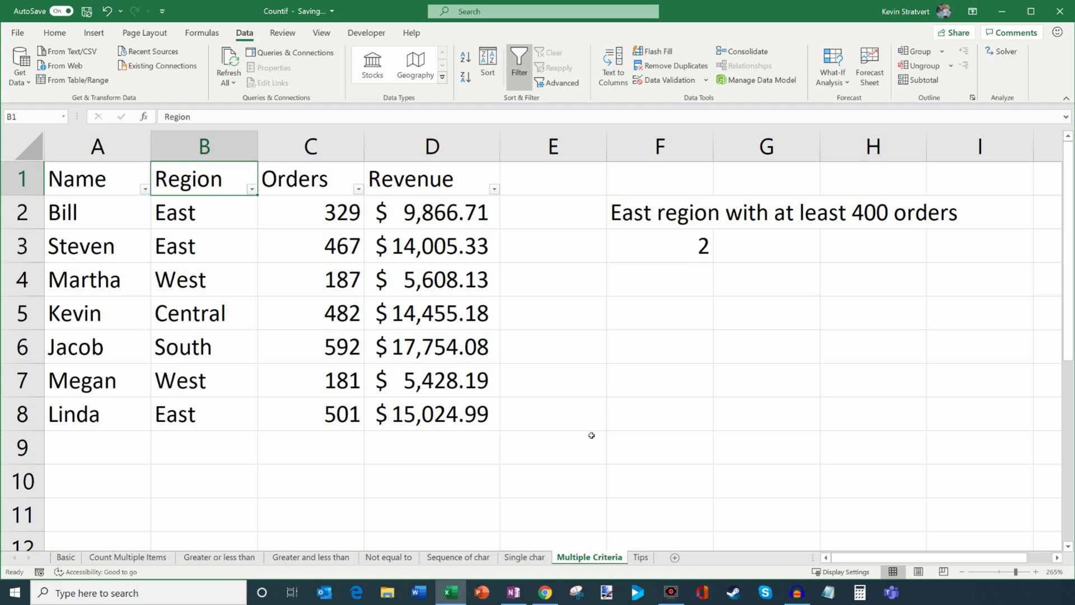
Switch to Chrome and sign in at office.com with the saved account e-mail and password.
left_click(546, 592)
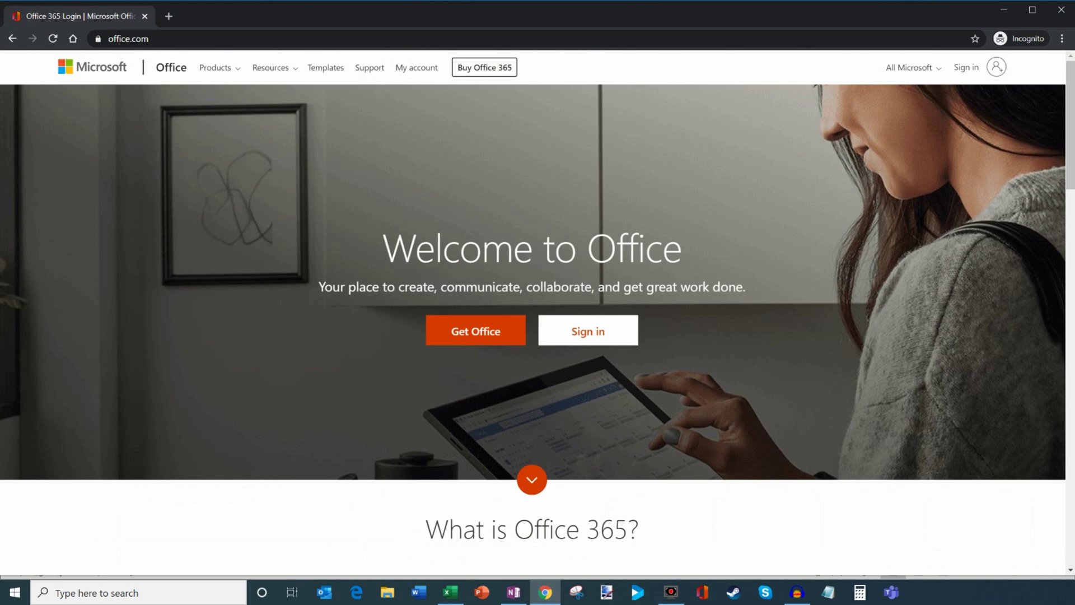
left_click(595, 337)
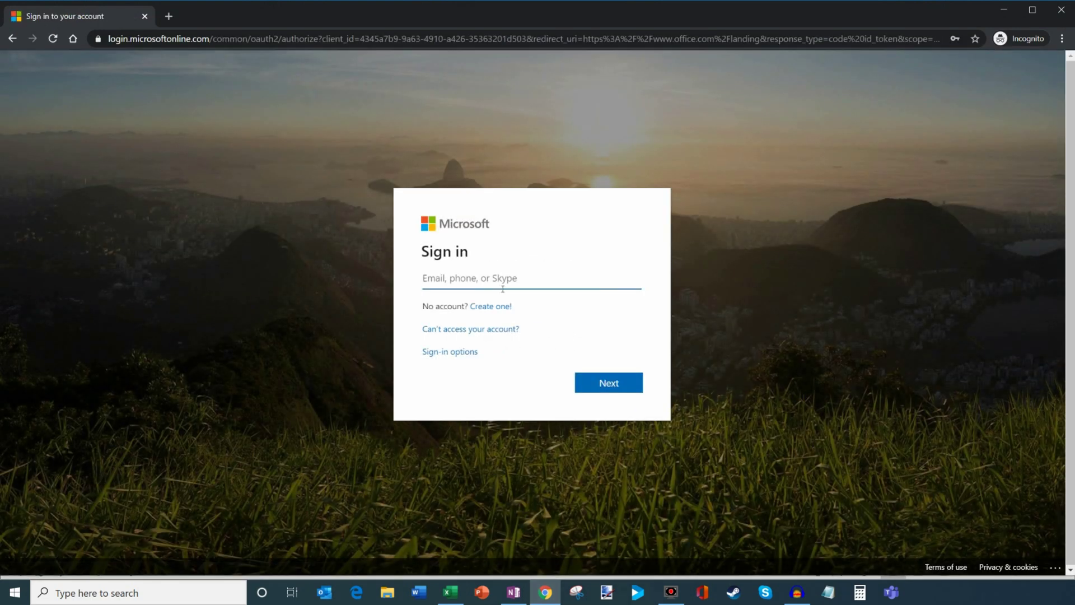
left_click(503, 289)
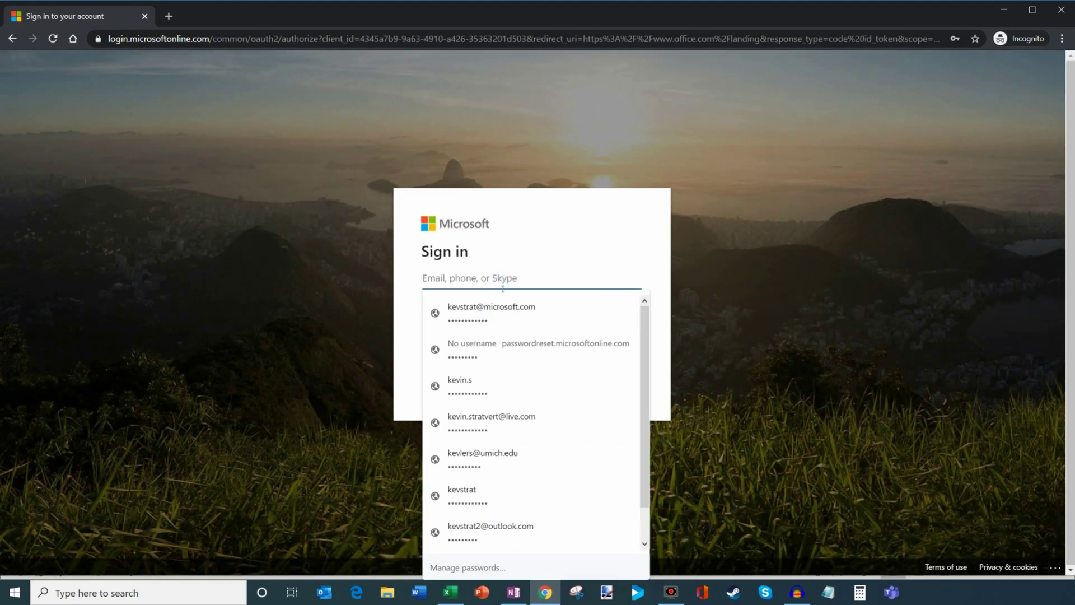
left_click(490, 529)
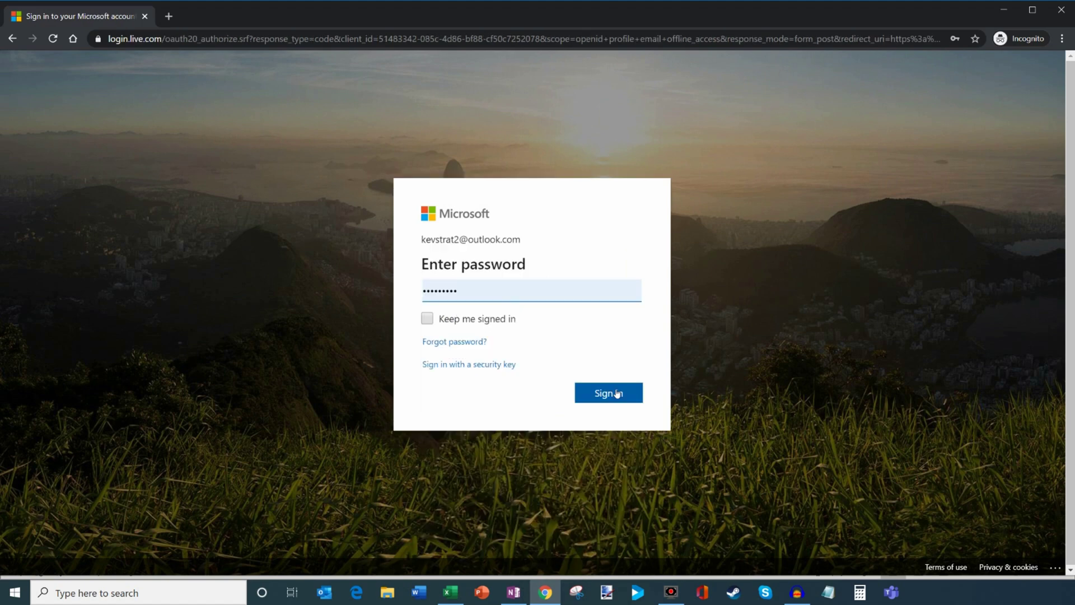
left_click(609, 391)
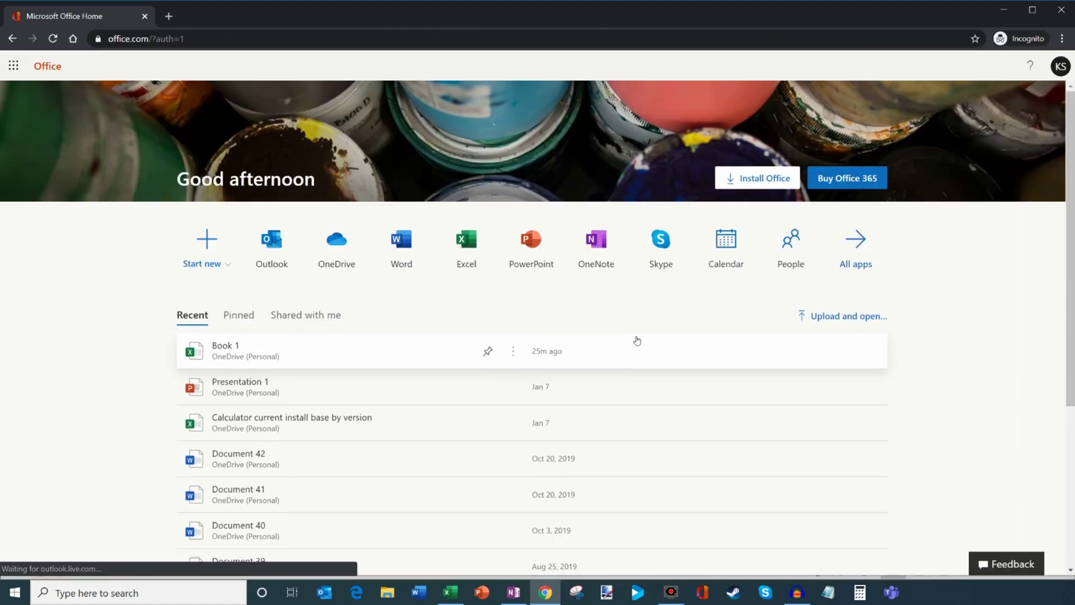
Create a new blank workbook in Excel for the web and enter =countif in A1.
left_click(469, 250)
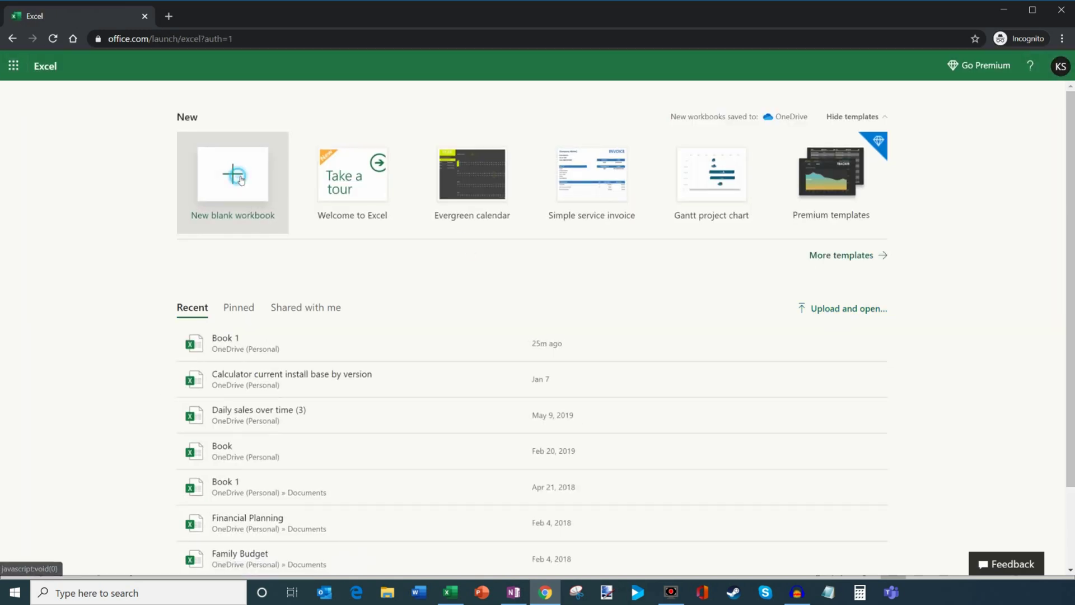
left_click(242, 196)
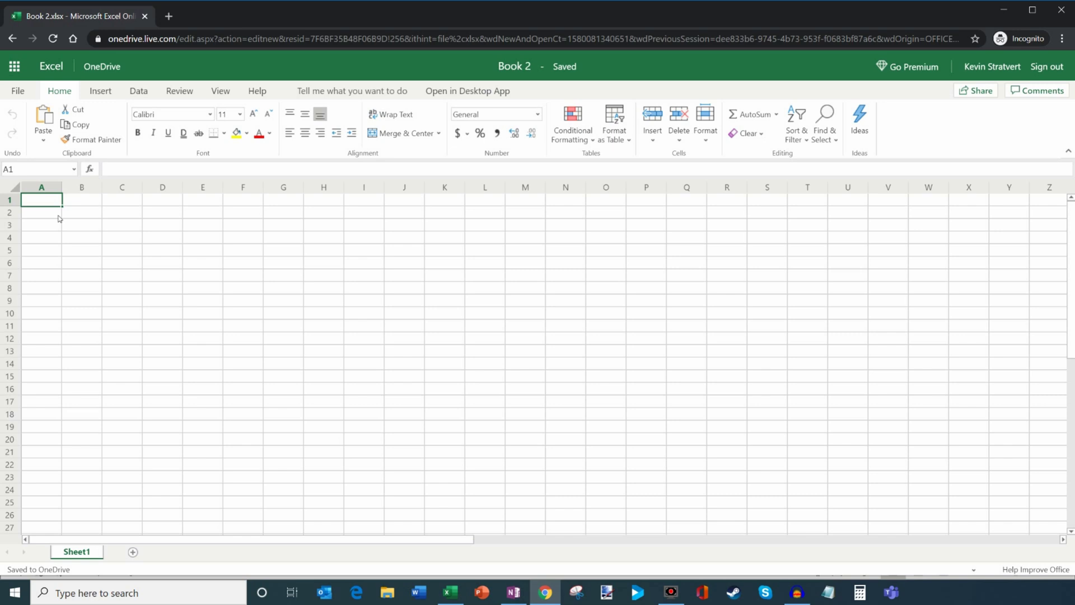
type("=")
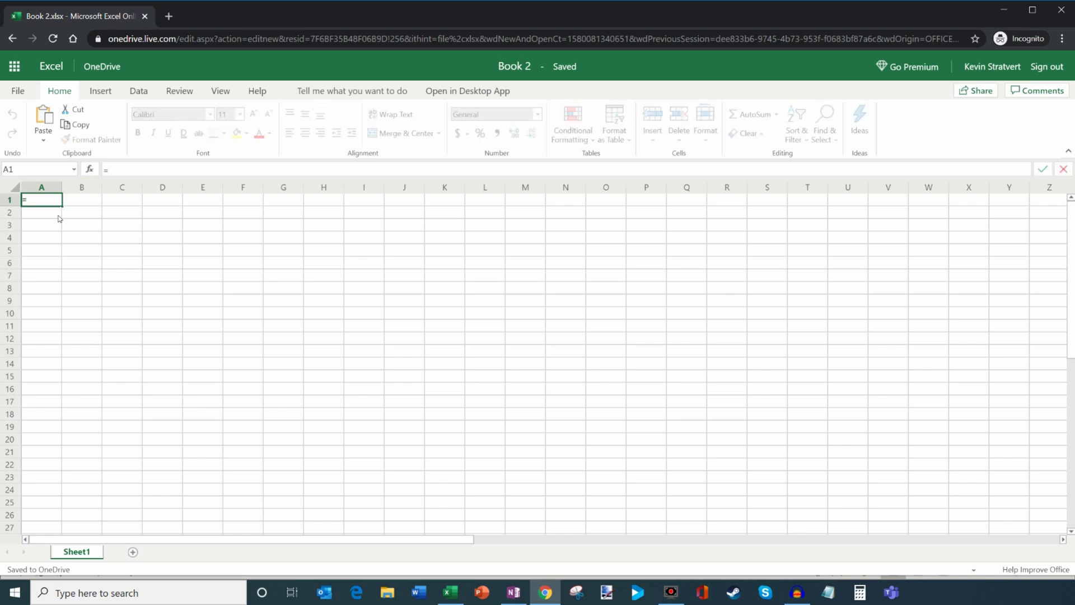
type("countif")
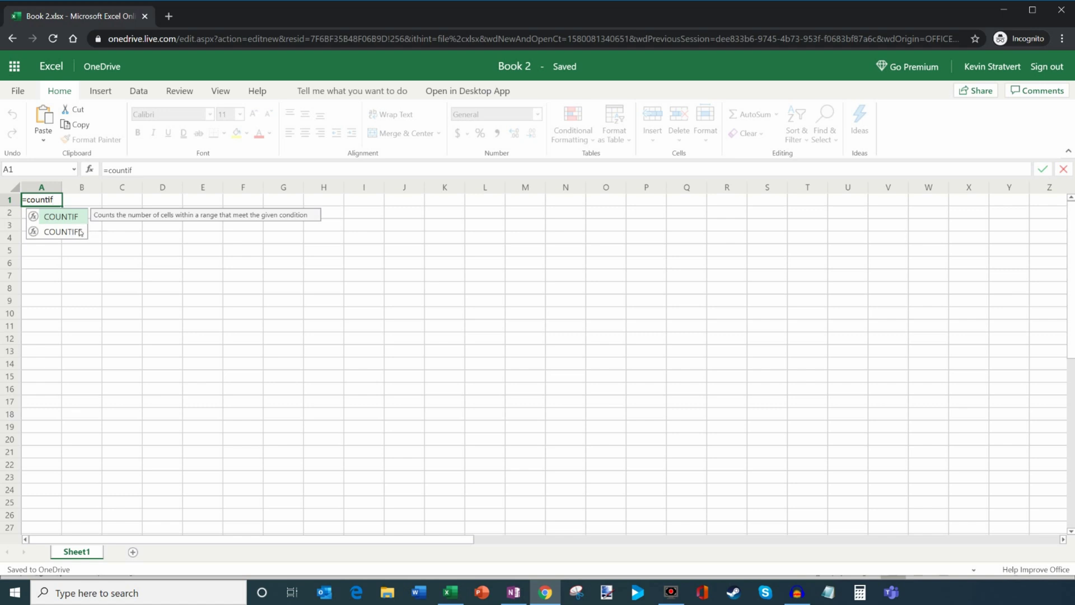
left_click(85, 201)
left_click(87, 224)
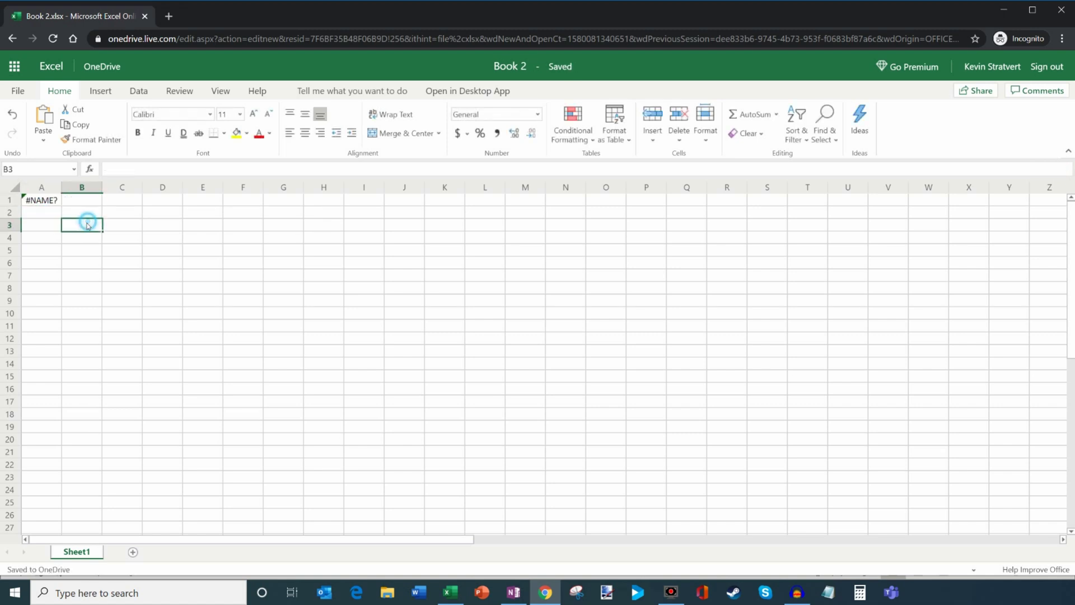